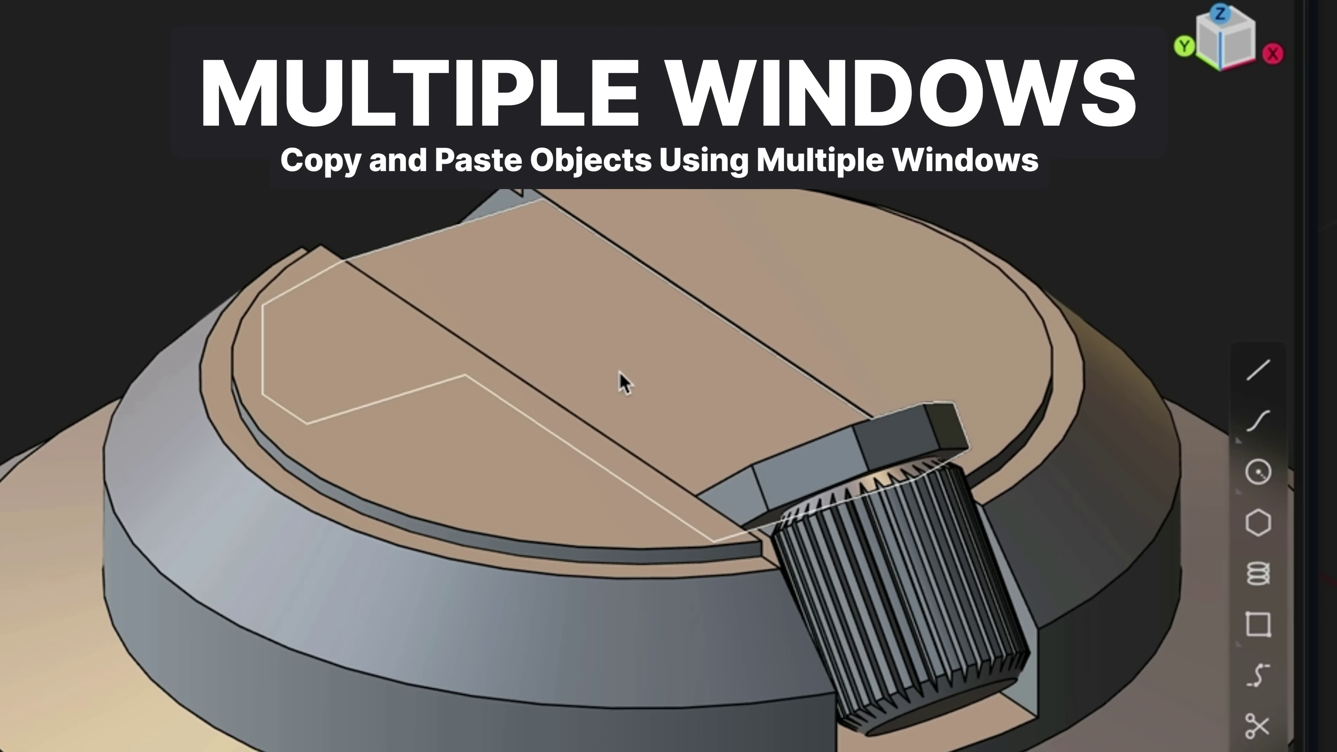
Paste the copied knurled part onto the flat top of the dial and shift it along the vertical axis
key(ctrl+v)
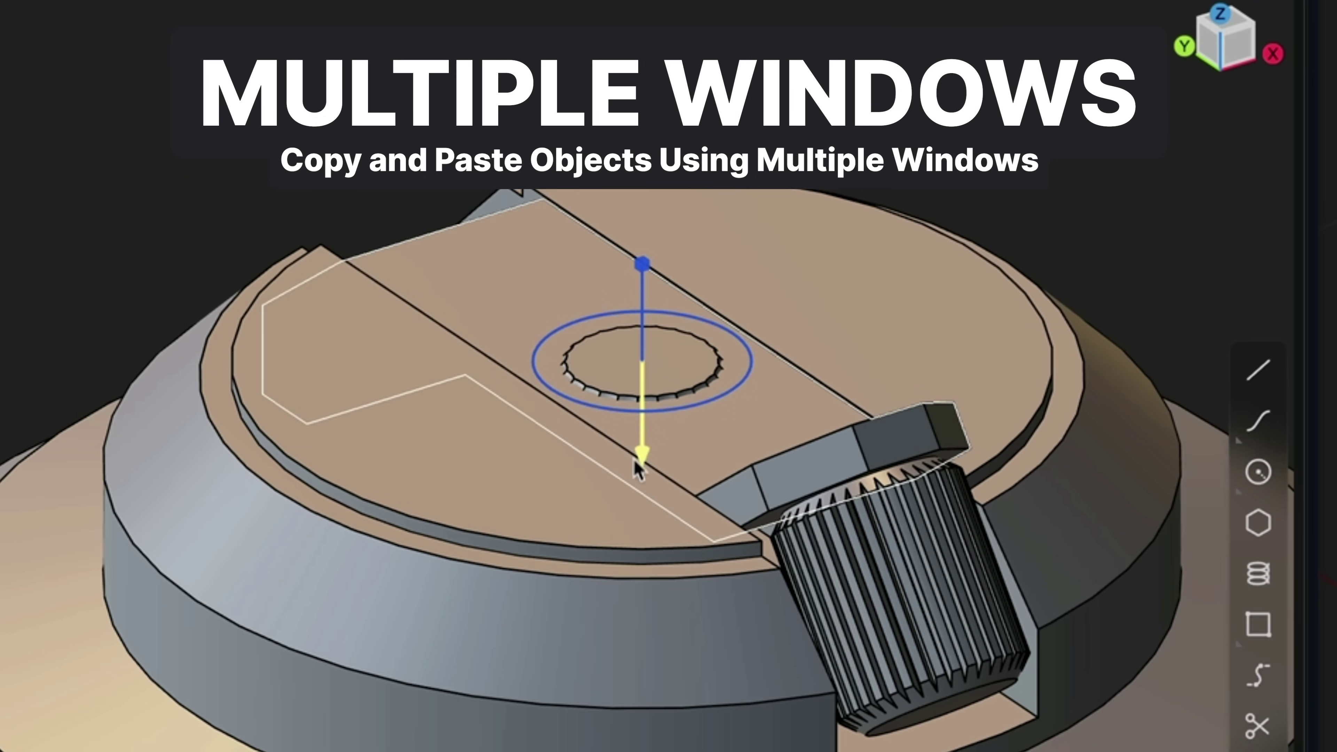
drag(642, 453, 643, 413)
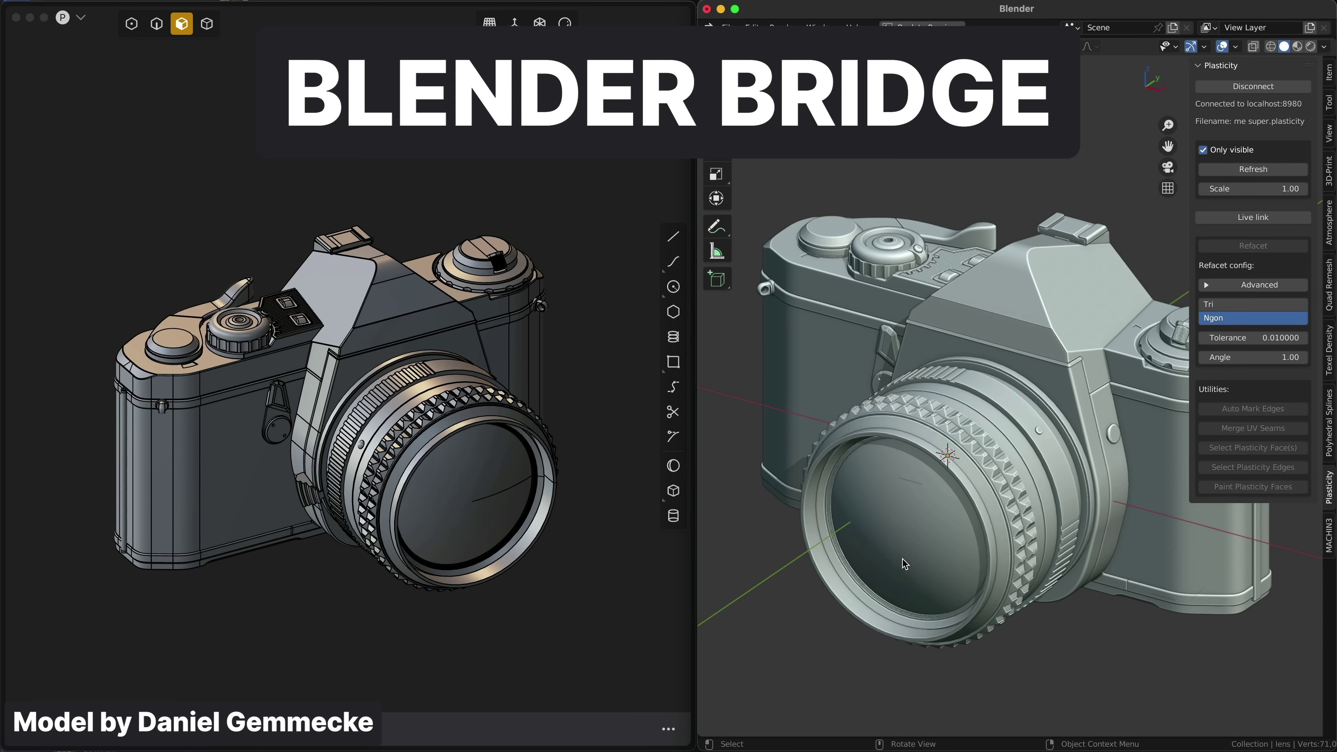
Switch to Blender, select the lens glass mesh and refacet it as Ngon with an angle of 0.40
key(ctrl+Tab)
click(946, 459)
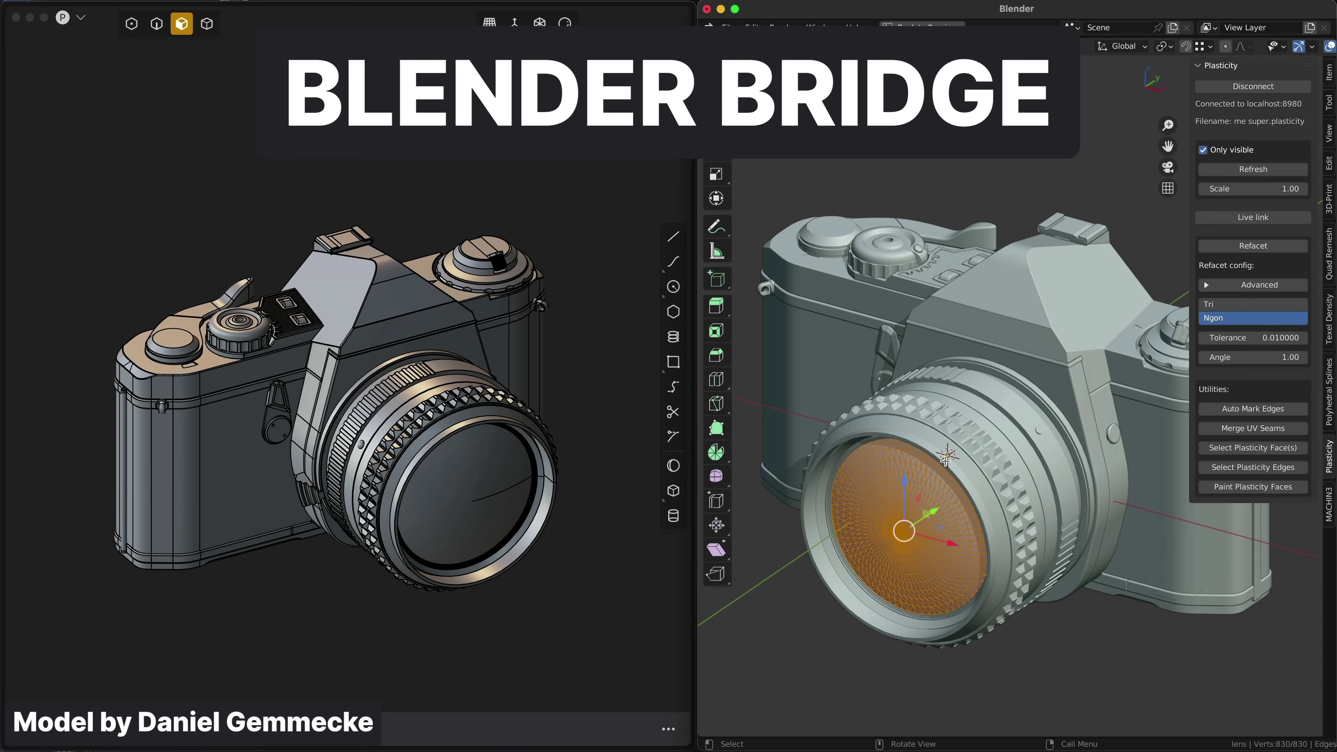
click(1276, 246)
click(1283, 358)
text(0.1)
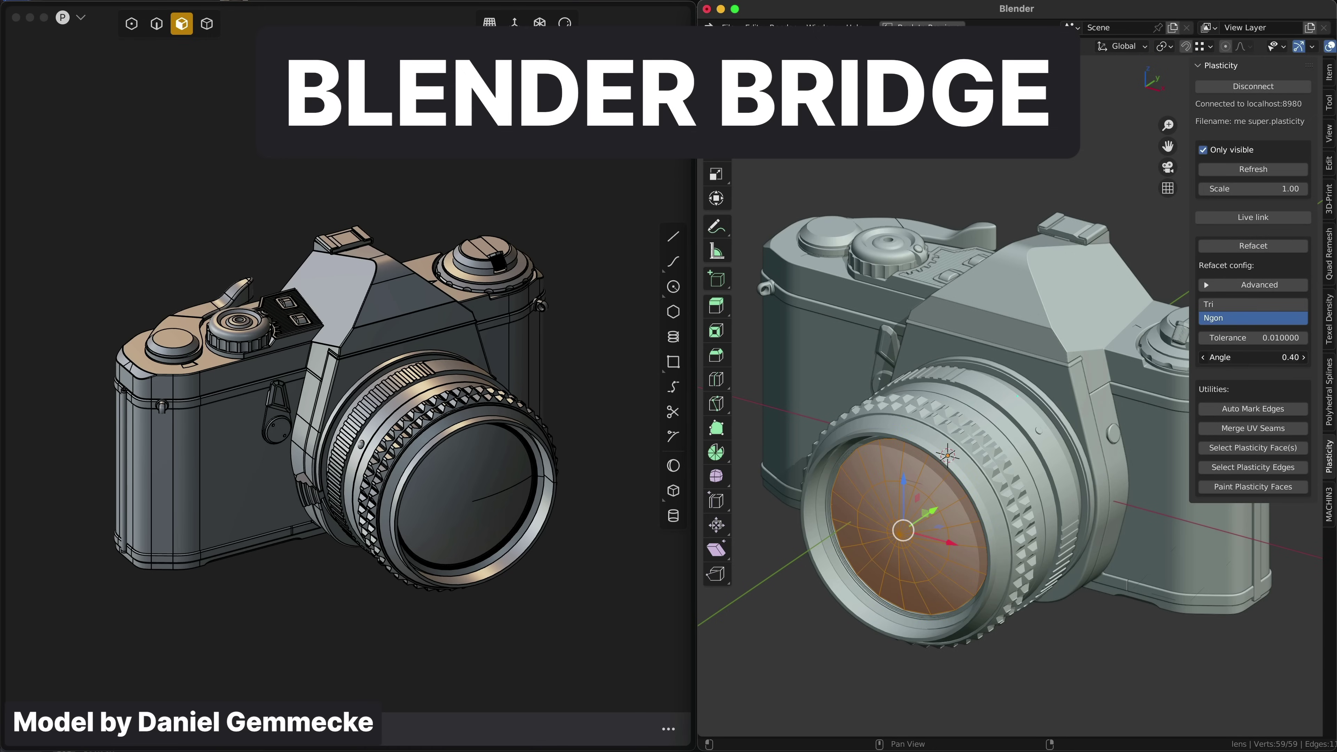
key(Return)
click(1283, 246)
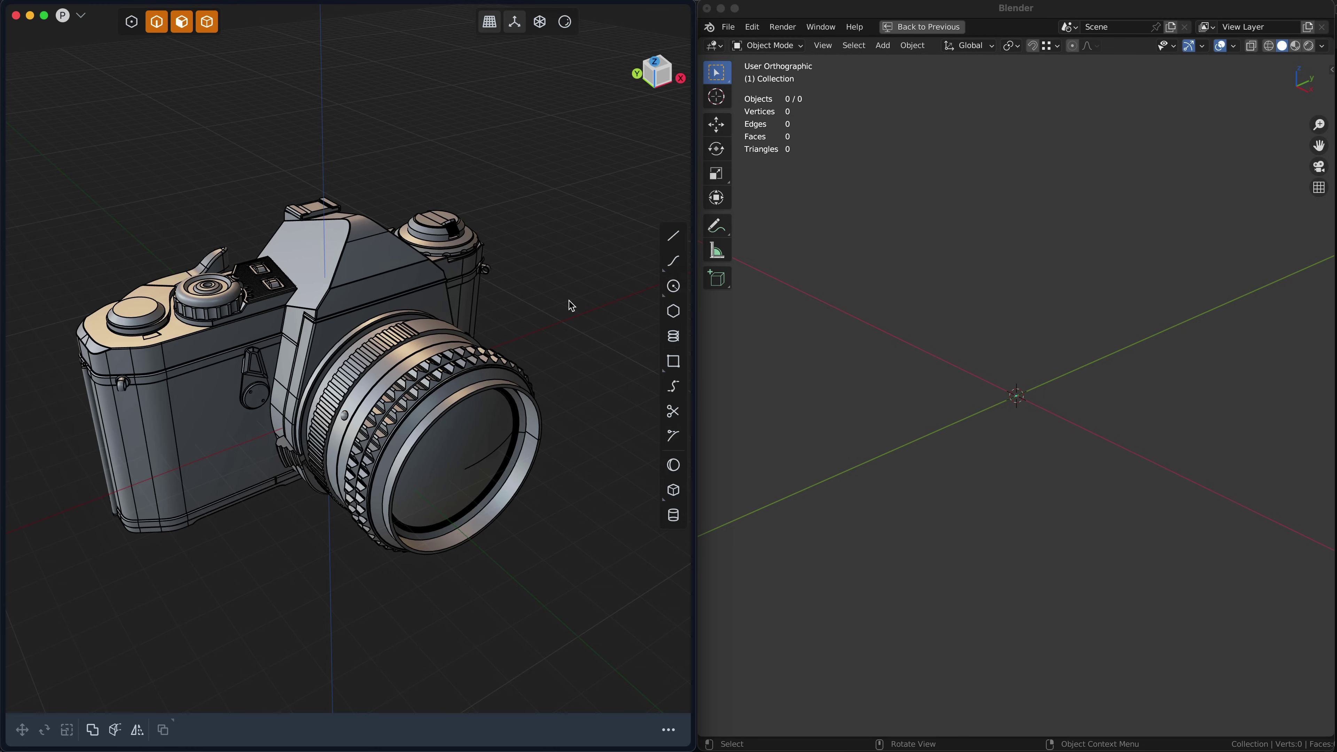
Open the code download options of the plasticity-blender-addon repository on GitHub
middle_drag(569, 301, 556, 296)
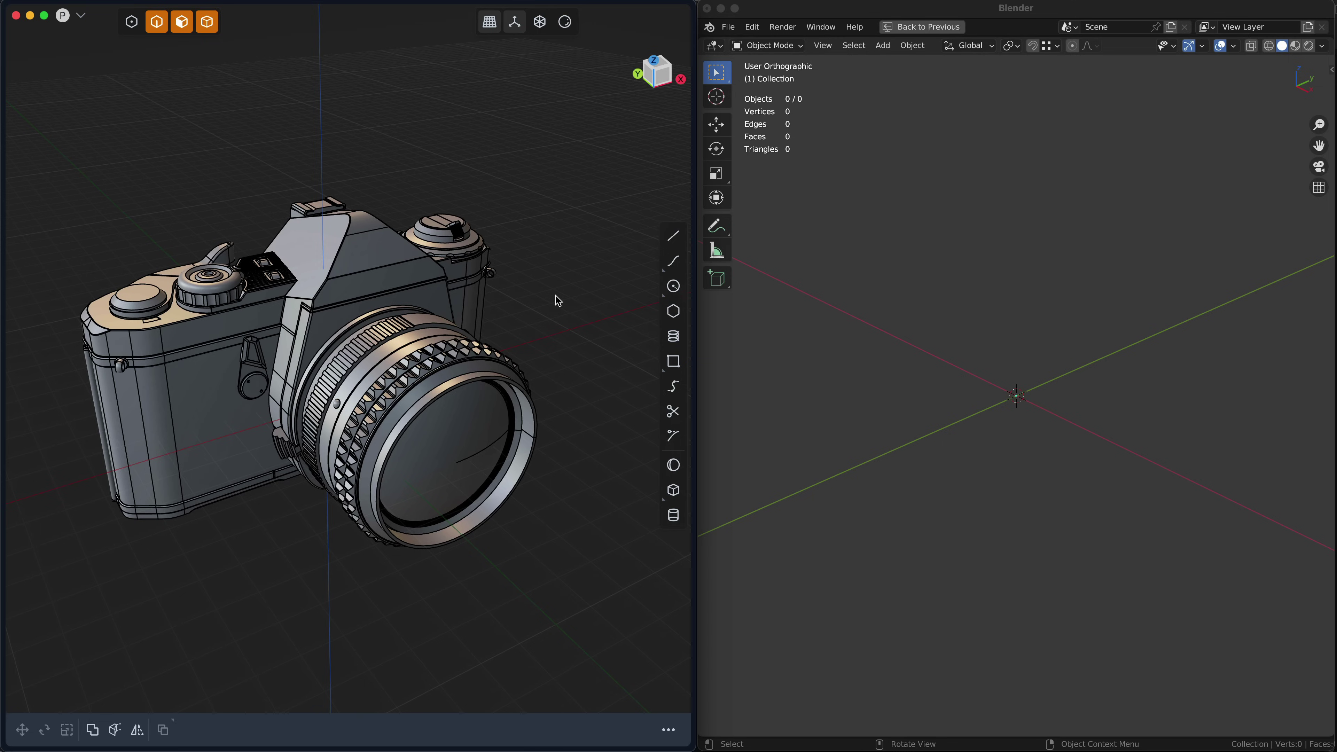
middle_drag(547, 304, 545, 304)
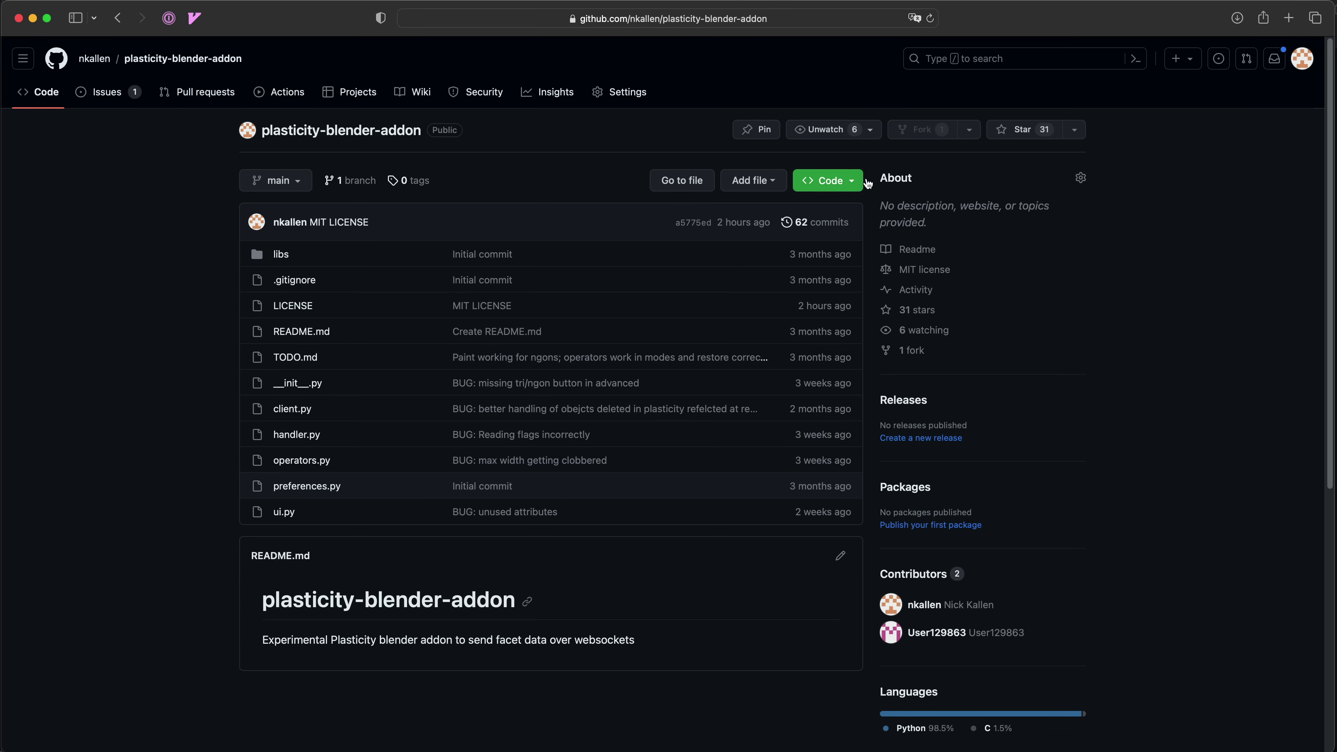
click(853, 182)
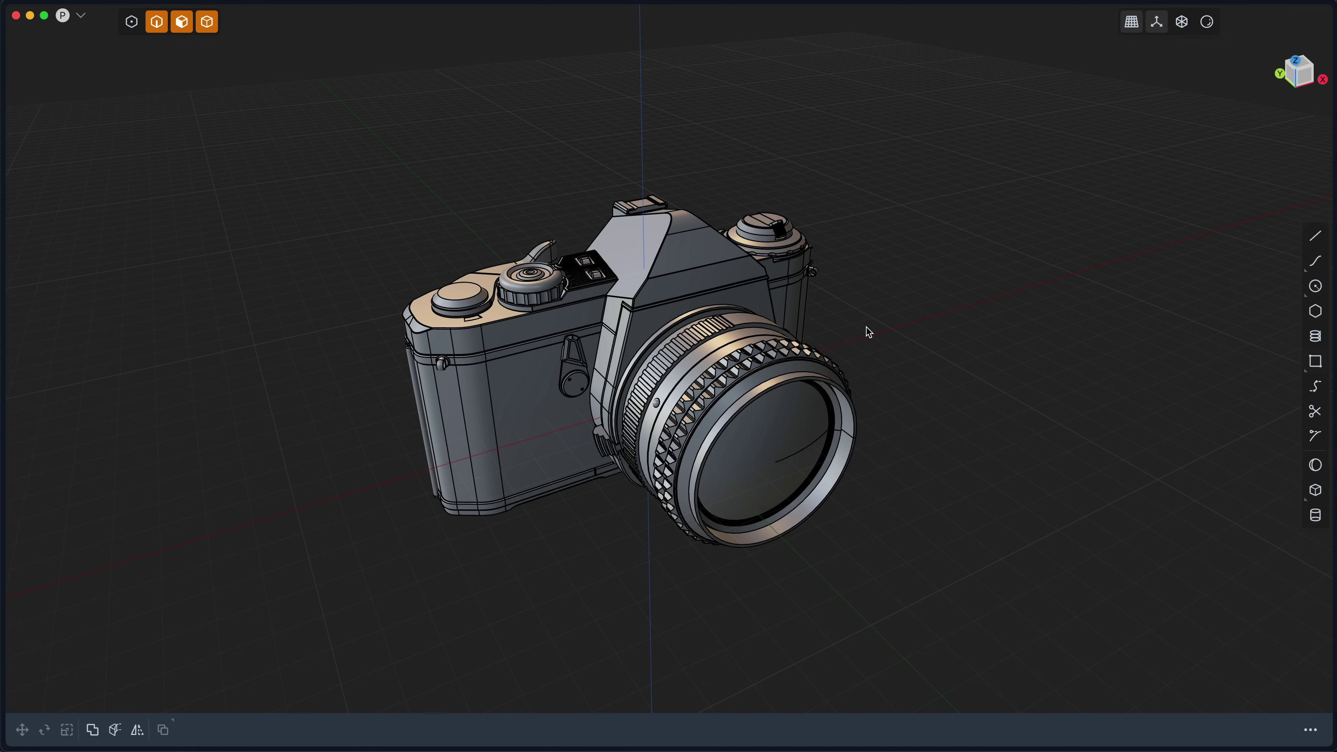
Enable the server/bridge in Plasticity's preferences, keeping host localhost and port 8980
key(super+comma)
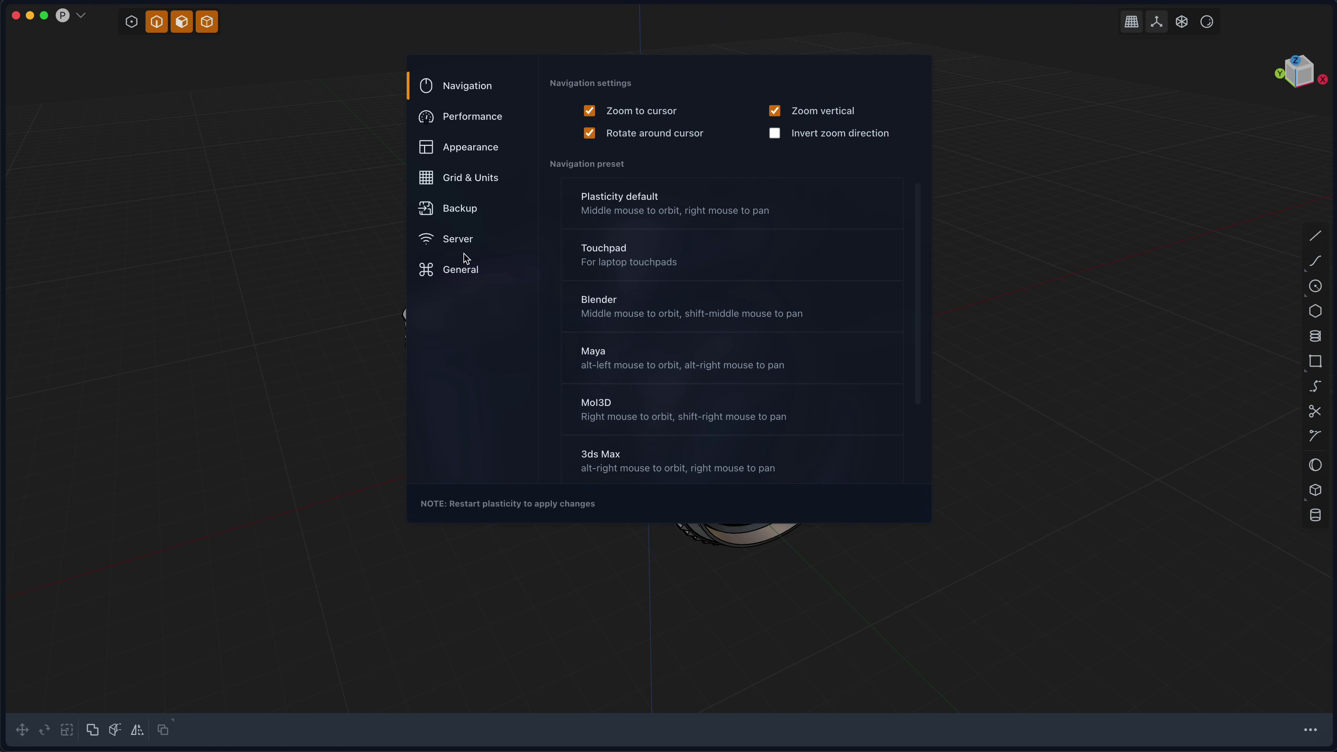
click(507, 240)
click(662, 120)
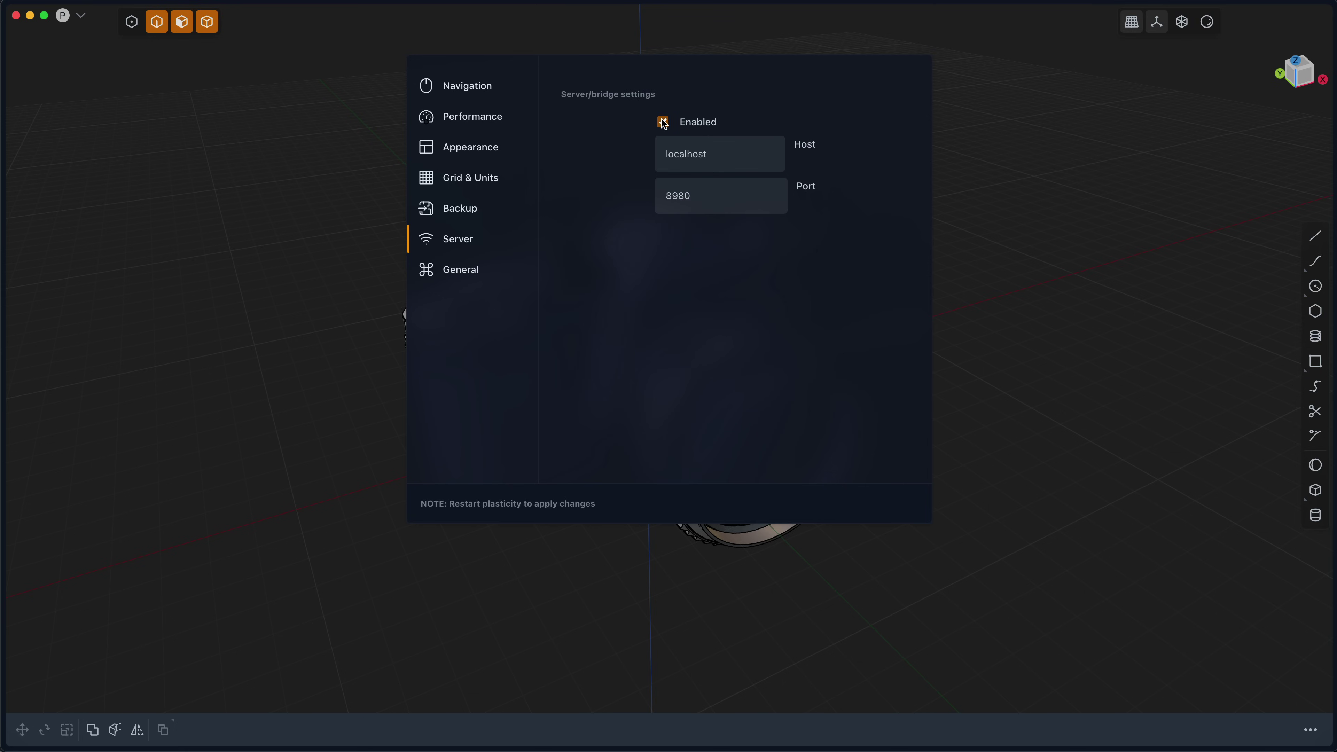
click(1003, 186)
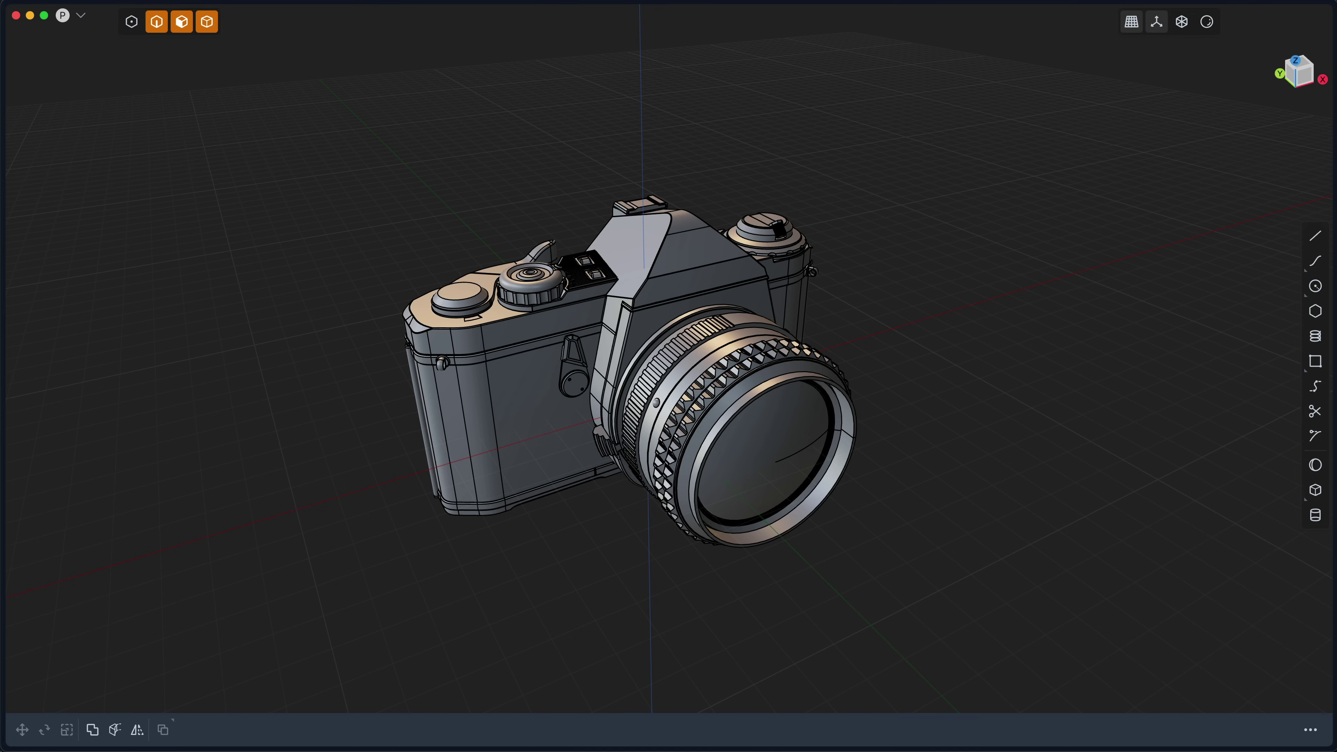
Shrink the Plasticity window to sit beside Blender and connect Blender's Plasticity add-on to localhost:8980
drag(1334, 392, 672, 361)
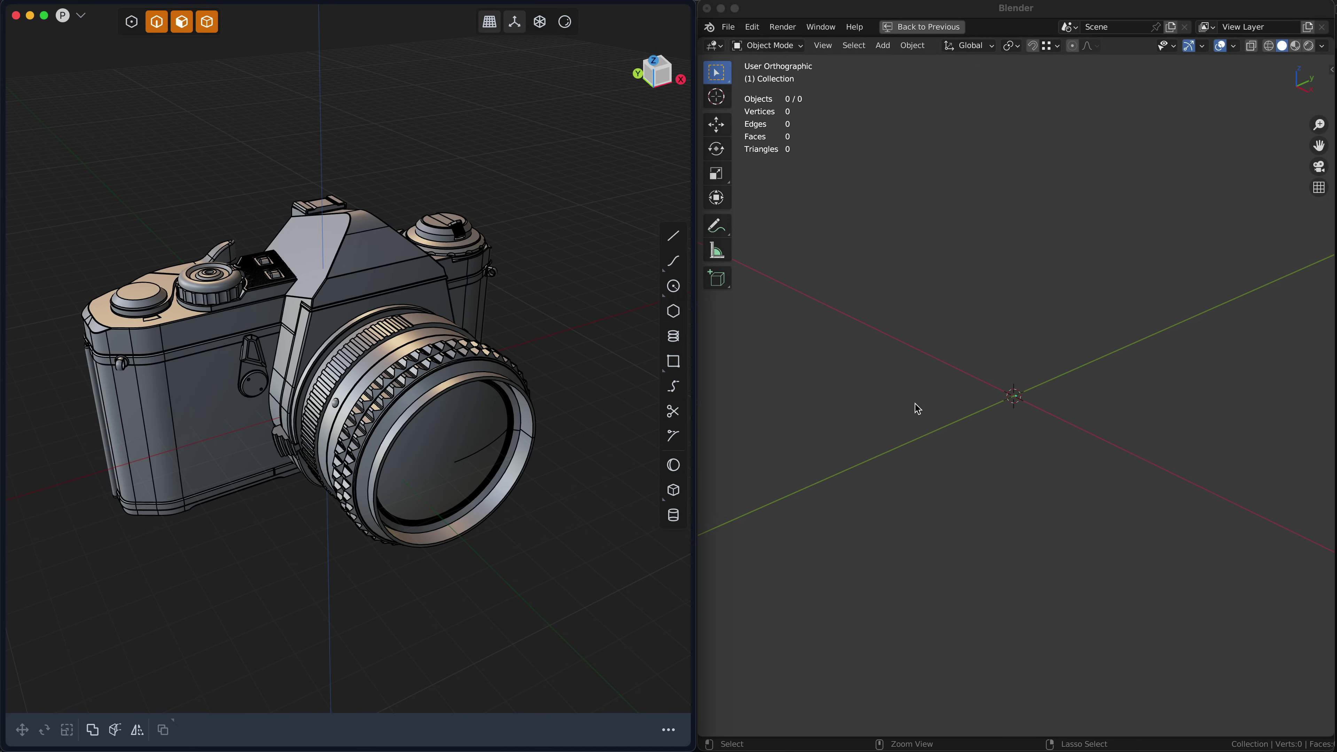
click(930, 406)
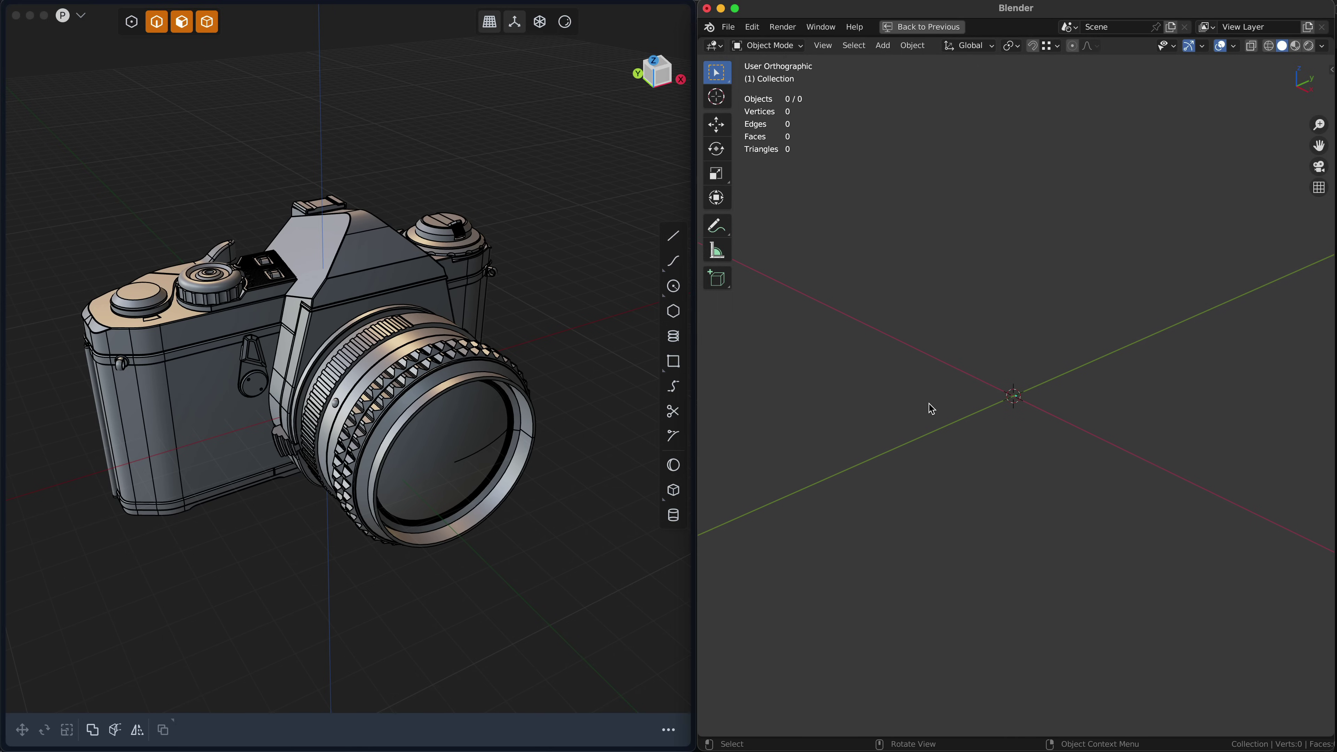
key(n)
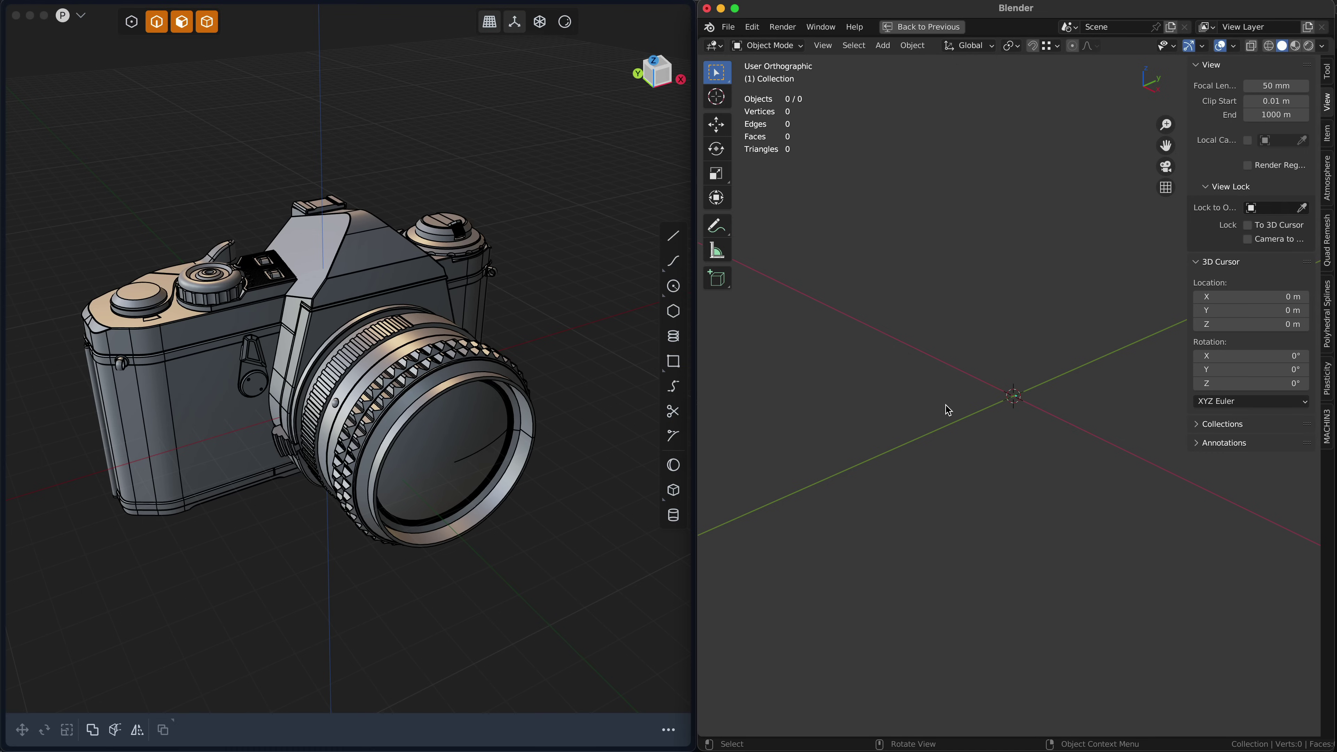
click(1327, 377)
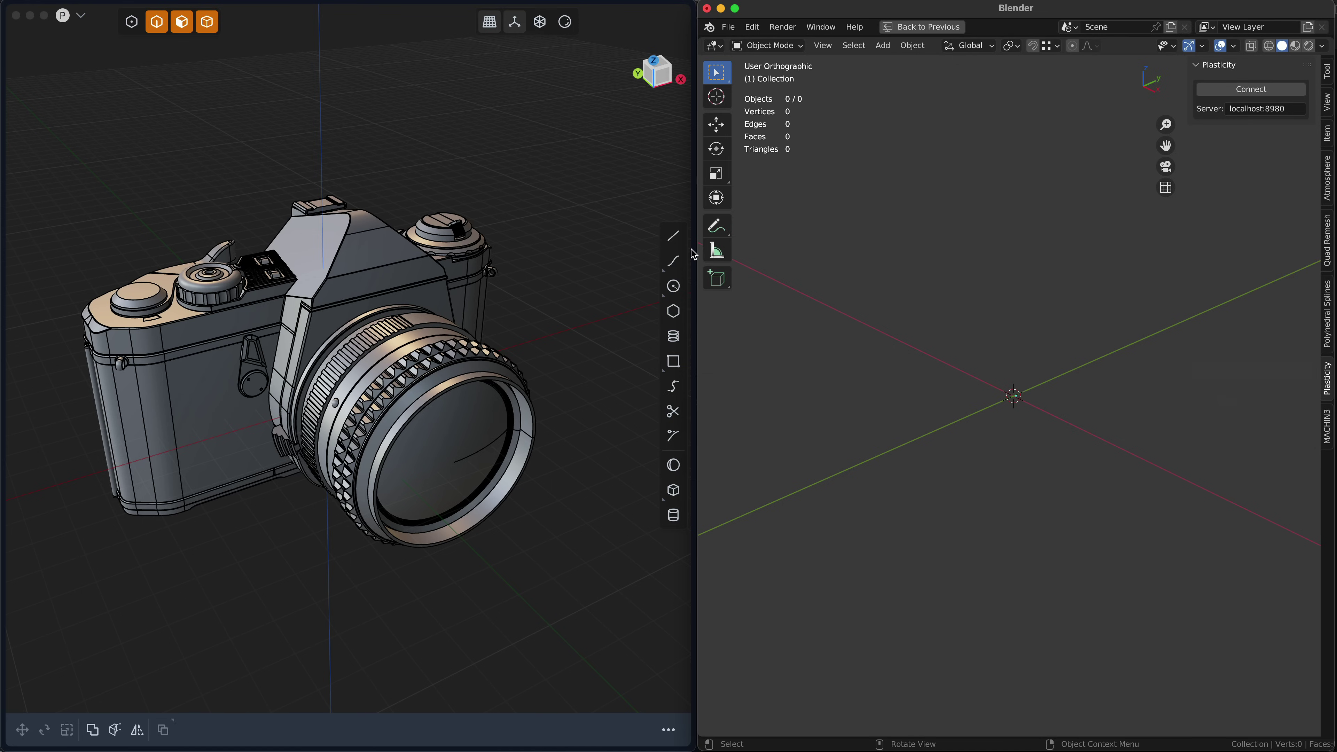
click(1269, 93)
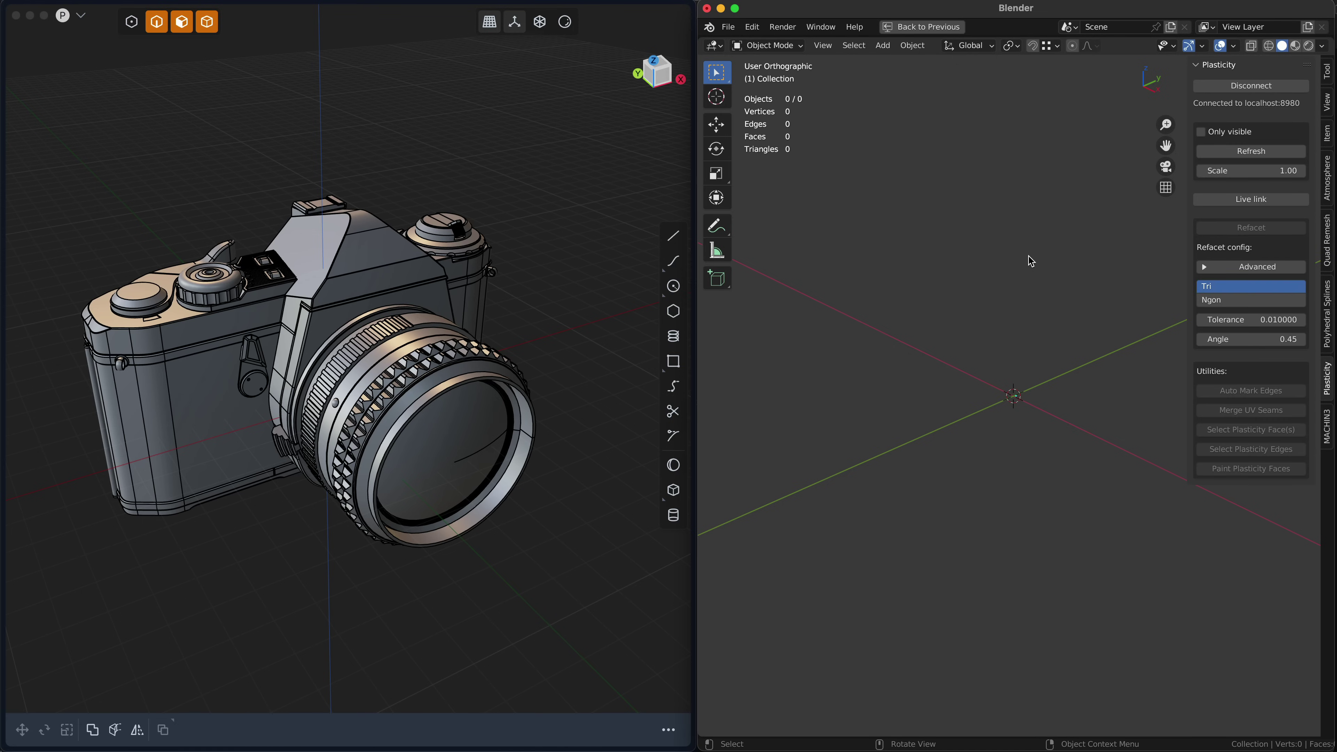
Refresh the bridge to bring all Plasticity objects into Blender and select the lens housing
click(1249, 153)
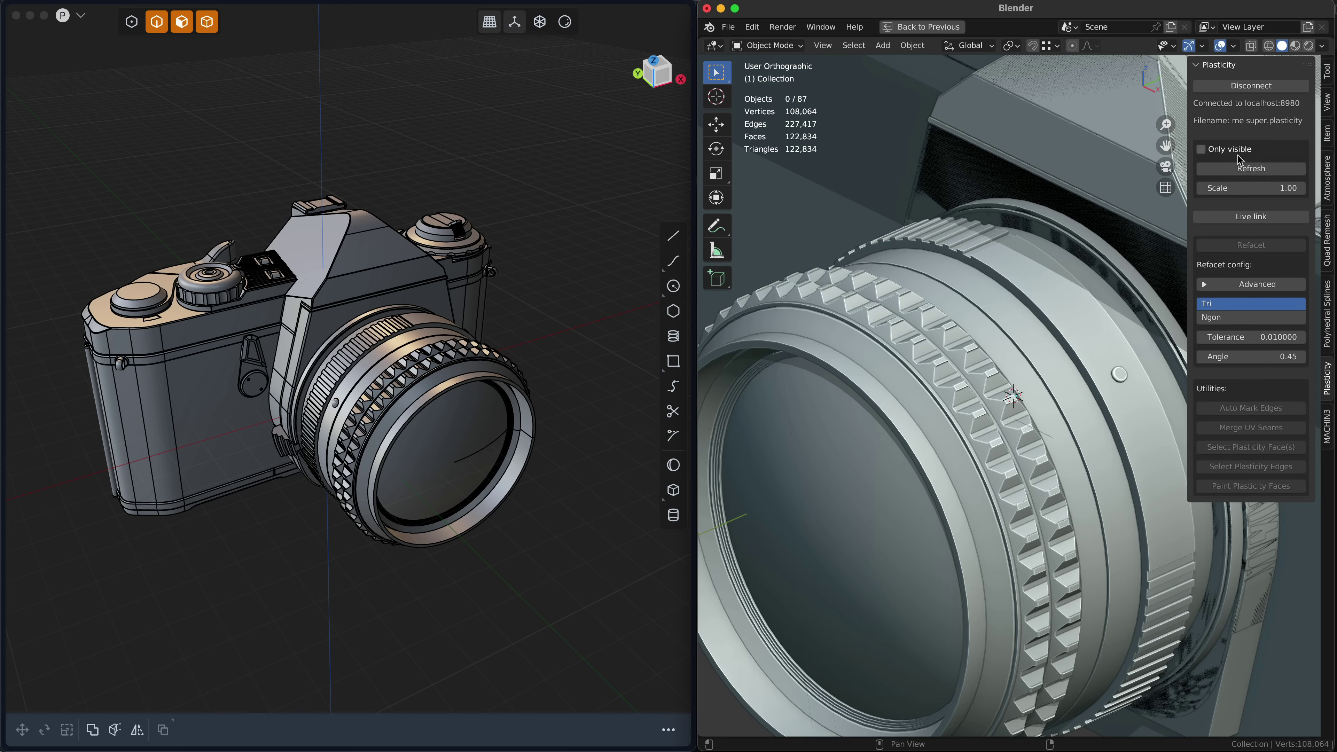
click(1065, 331)
scroll(1041, 323, down, 10)
middle_drag(1051, 378, 1066, 378)
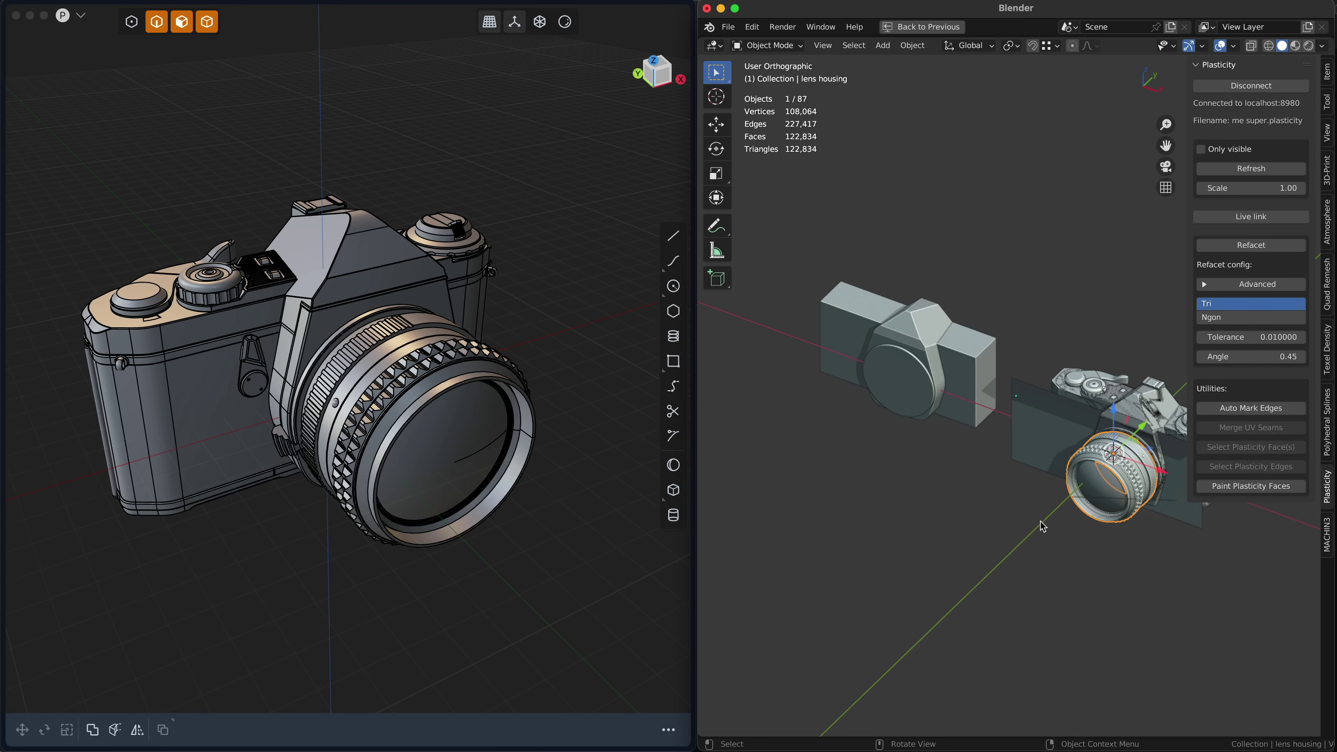
middle_drag(1068, 589, 1007, 576)
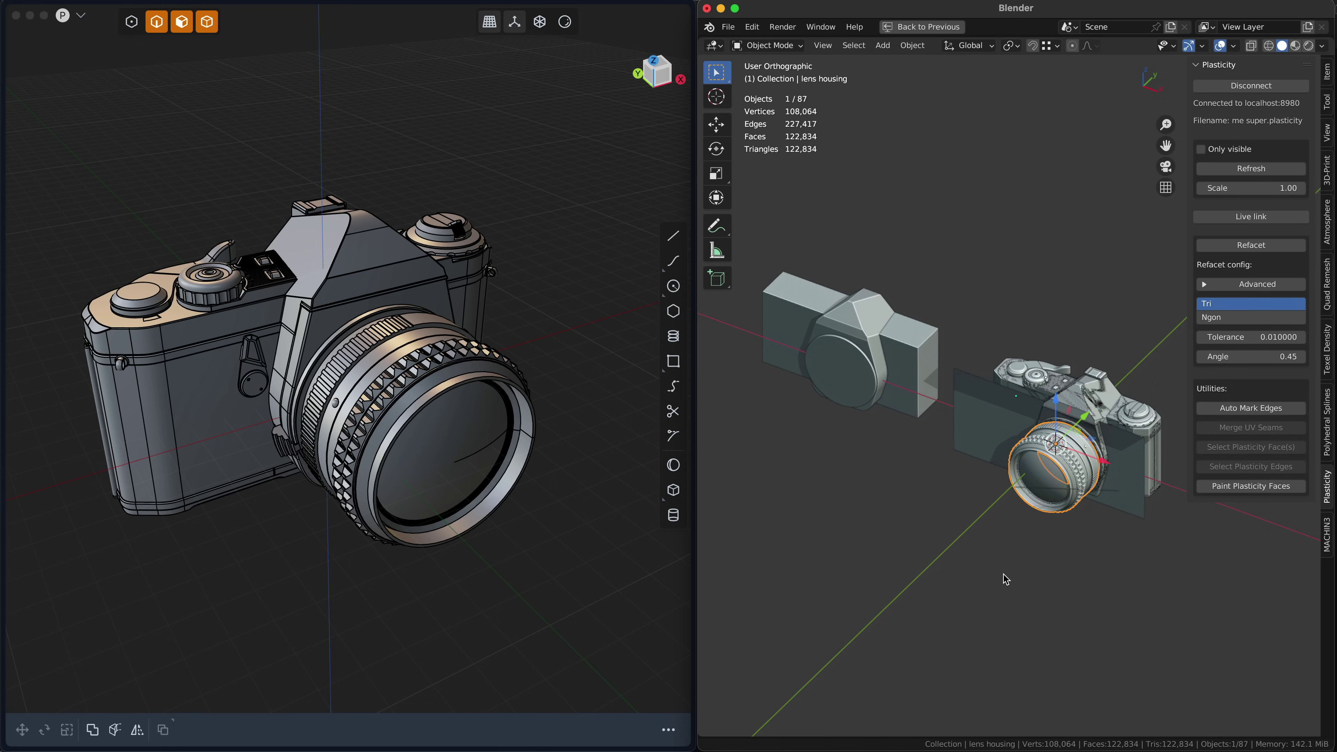
Limit the Blender import to visible objects only, refresh it and inspect the camera mesh
click(1200, 150)
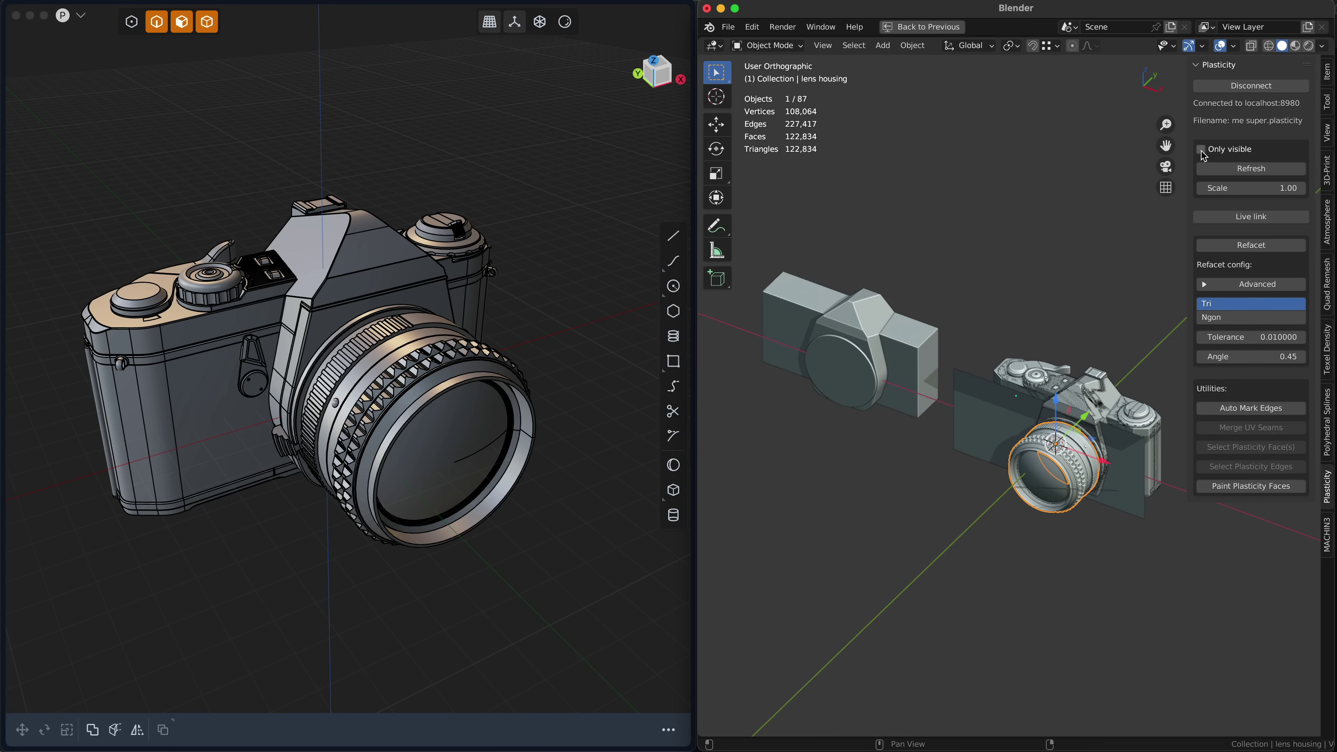
click(1251, 169)
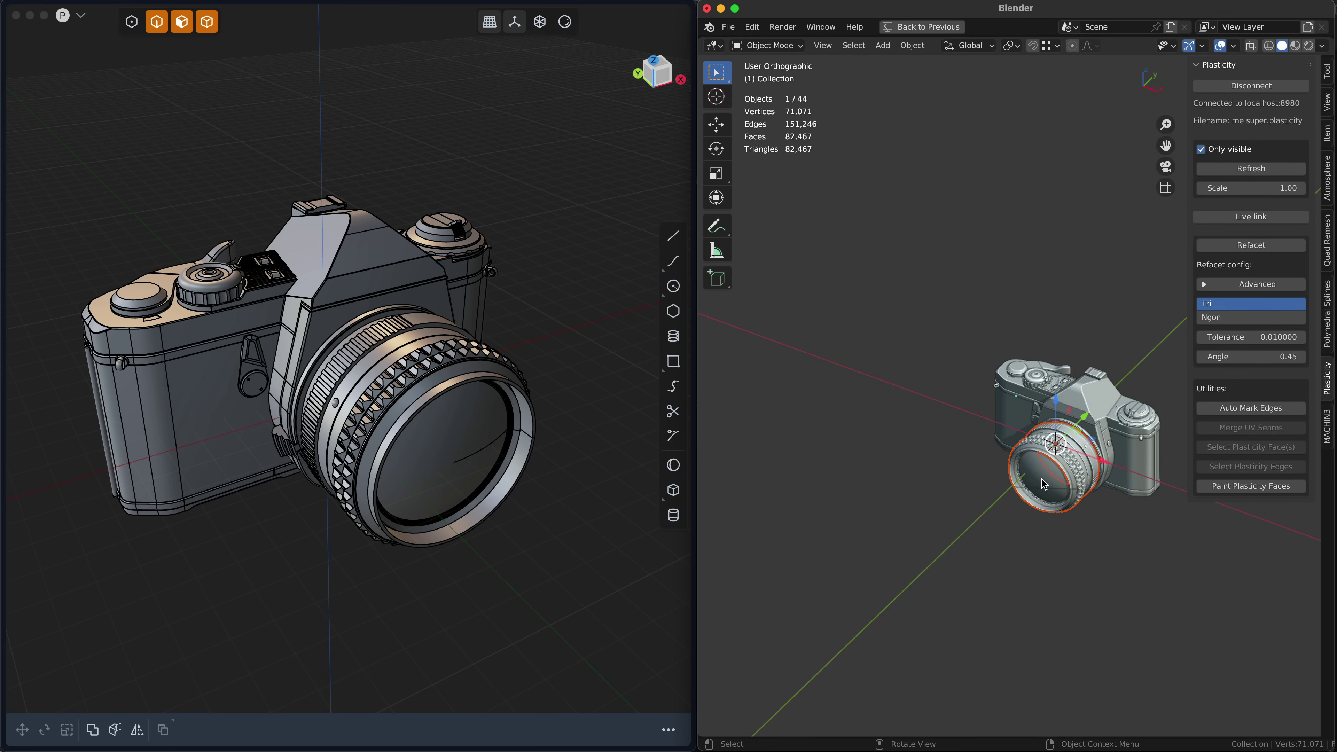
scroll(1044, 487, up, 2)
scroll(1042, 484, up, 1)
shift+middle_drag(1007, 575, 924, 575)
scroll(938, 573, up, 3)
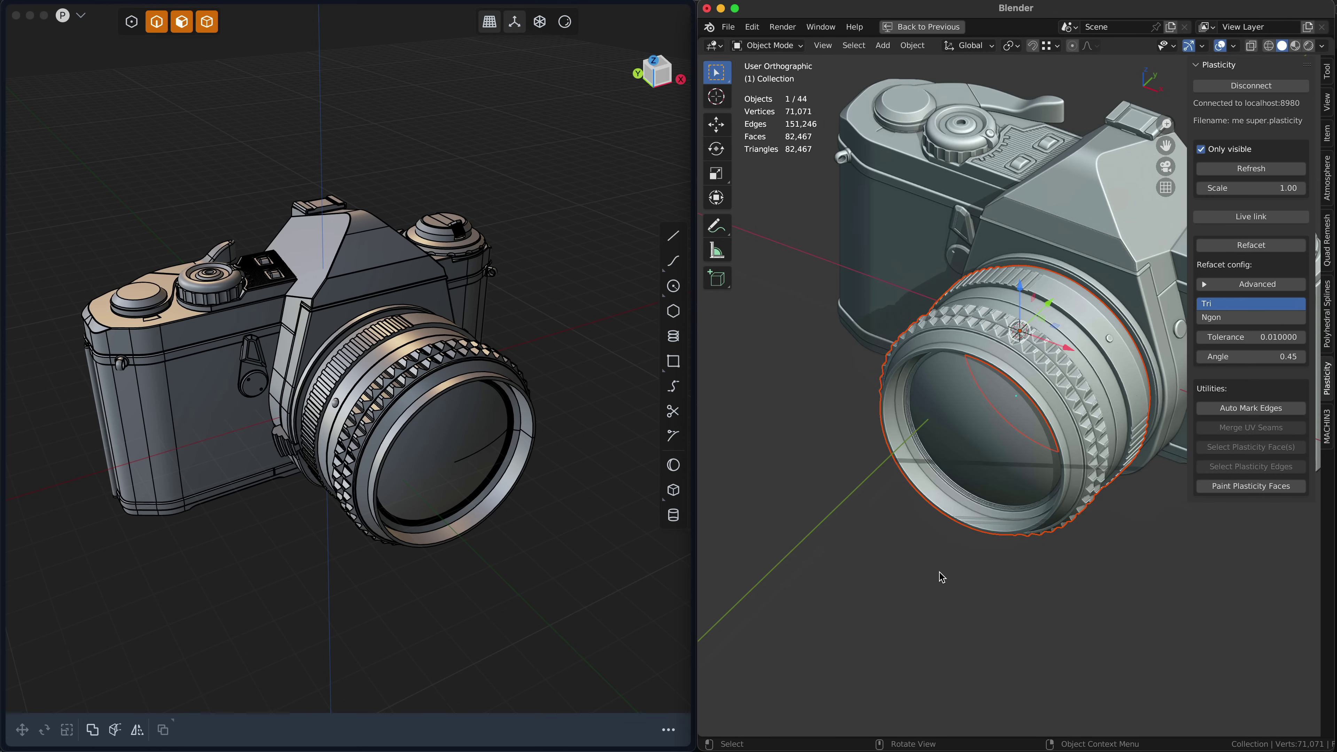
scroll(947, 567, down, 3)
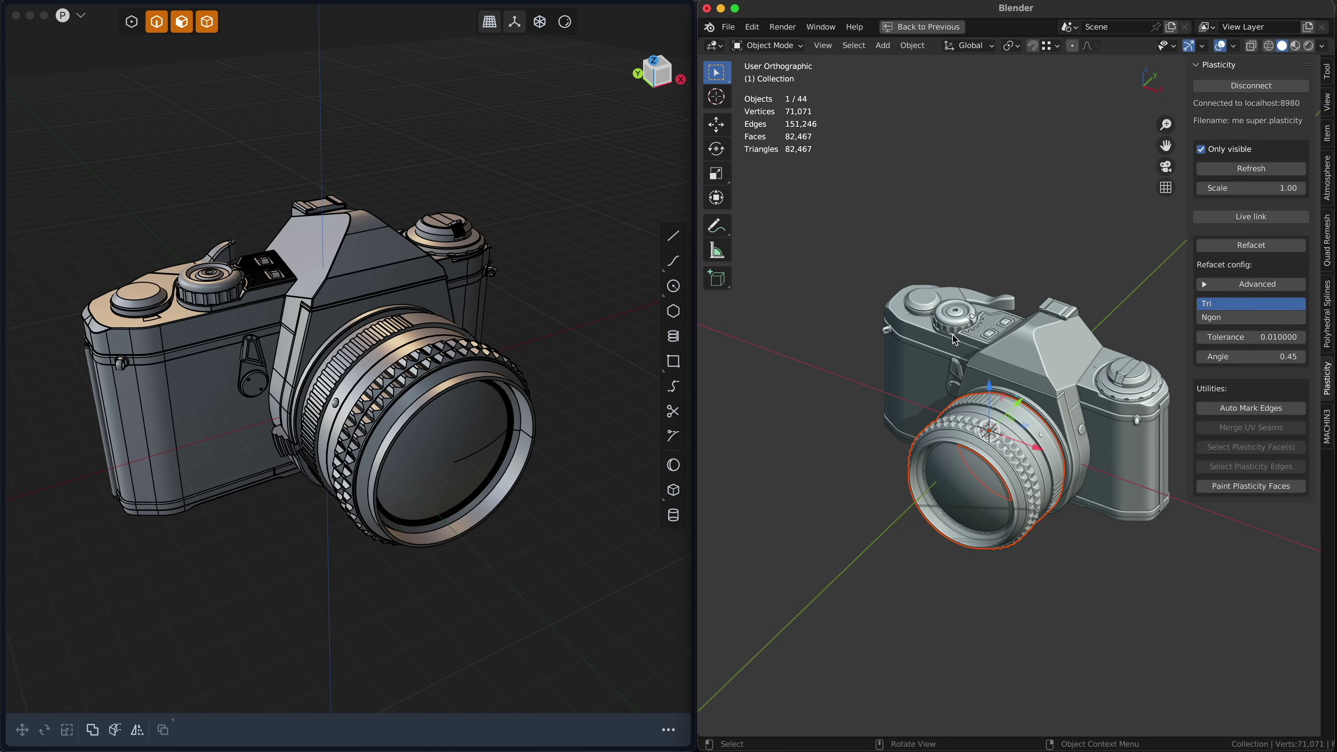
scroll(953, 334, up, 3)
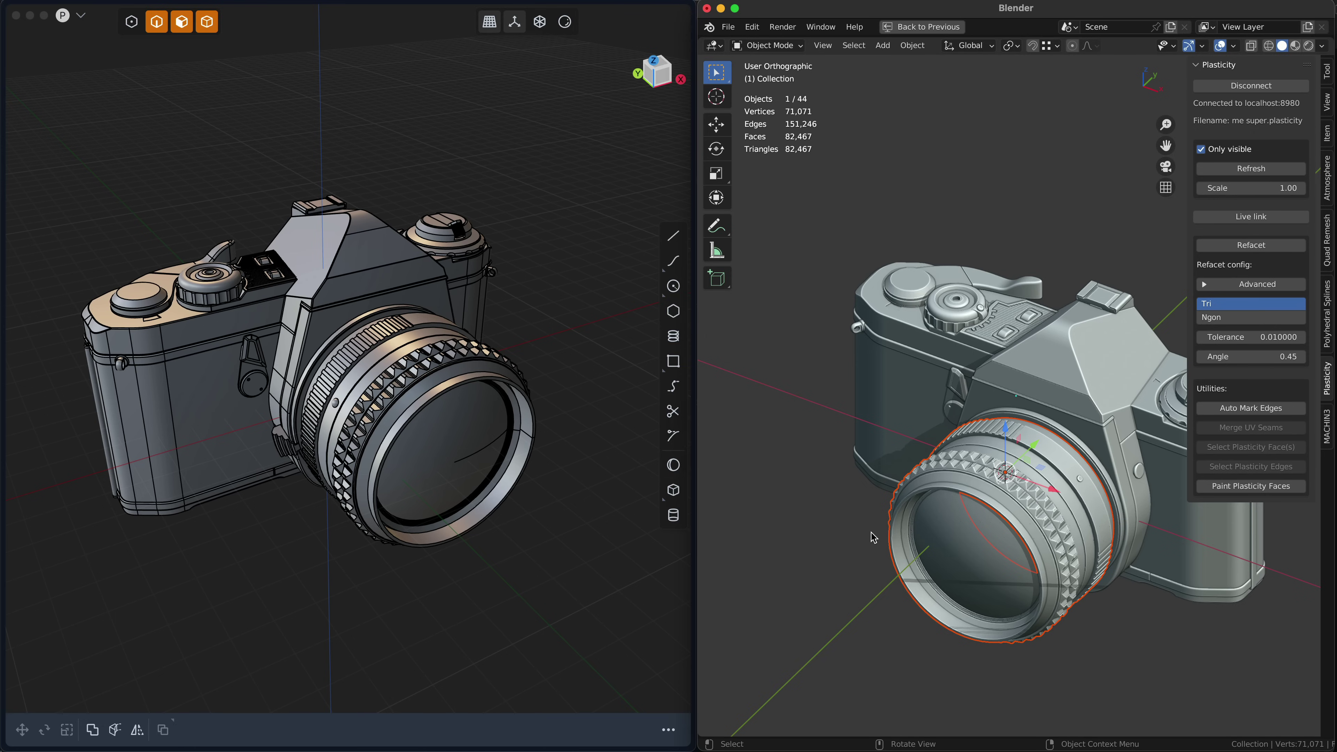
middle_drag(820, 547, 807, 473)
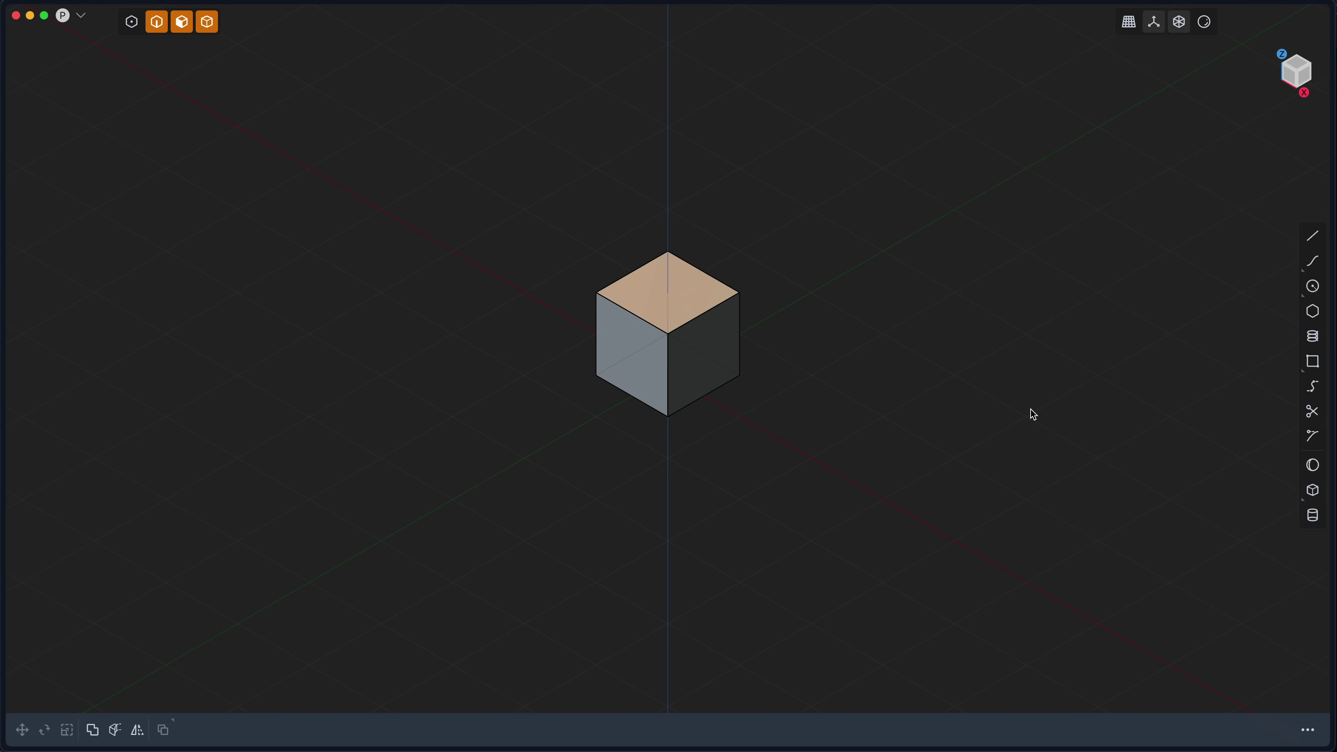
In Plasticity, use edge selection to move the cube's lower front edge about -0.96 m along the Y axis
middle_drag(947, 387, 946, 364)
shift+middle_drag(838, 364, 910, 389)
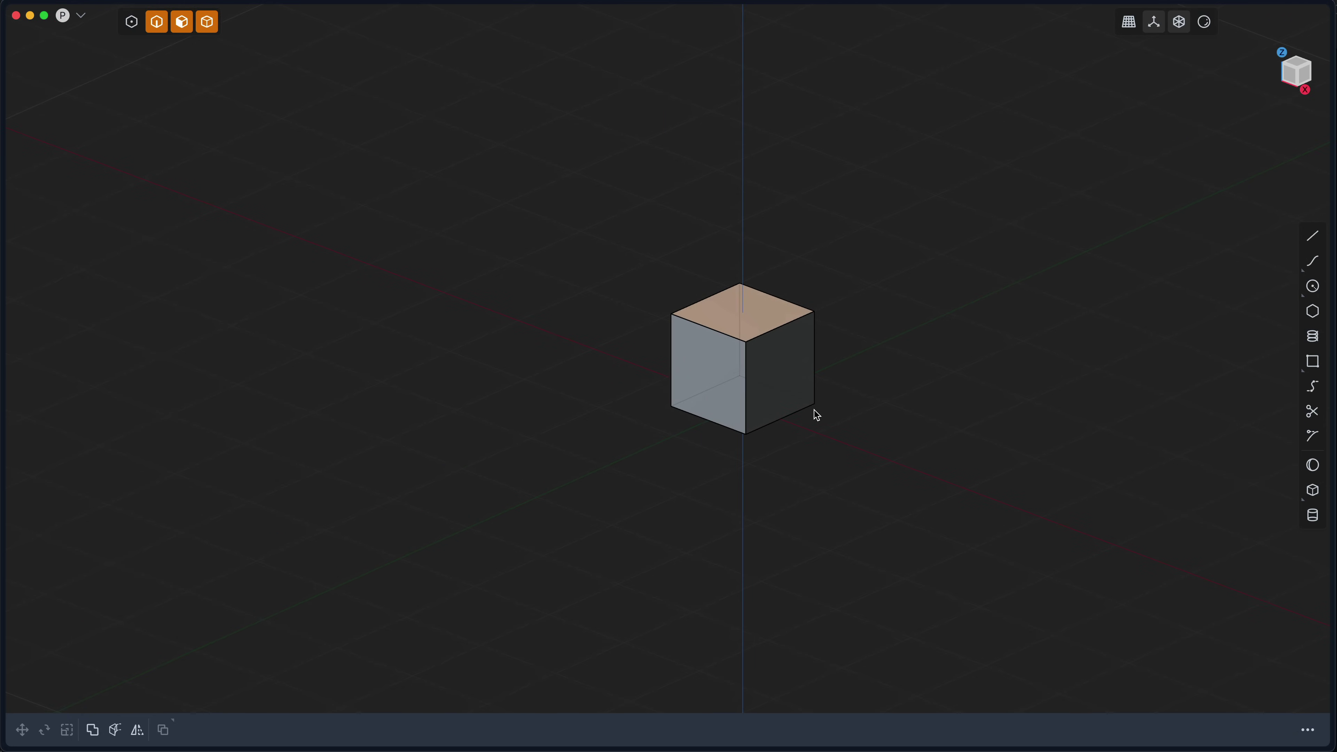
key(2)
click(708, 332)
key(f)
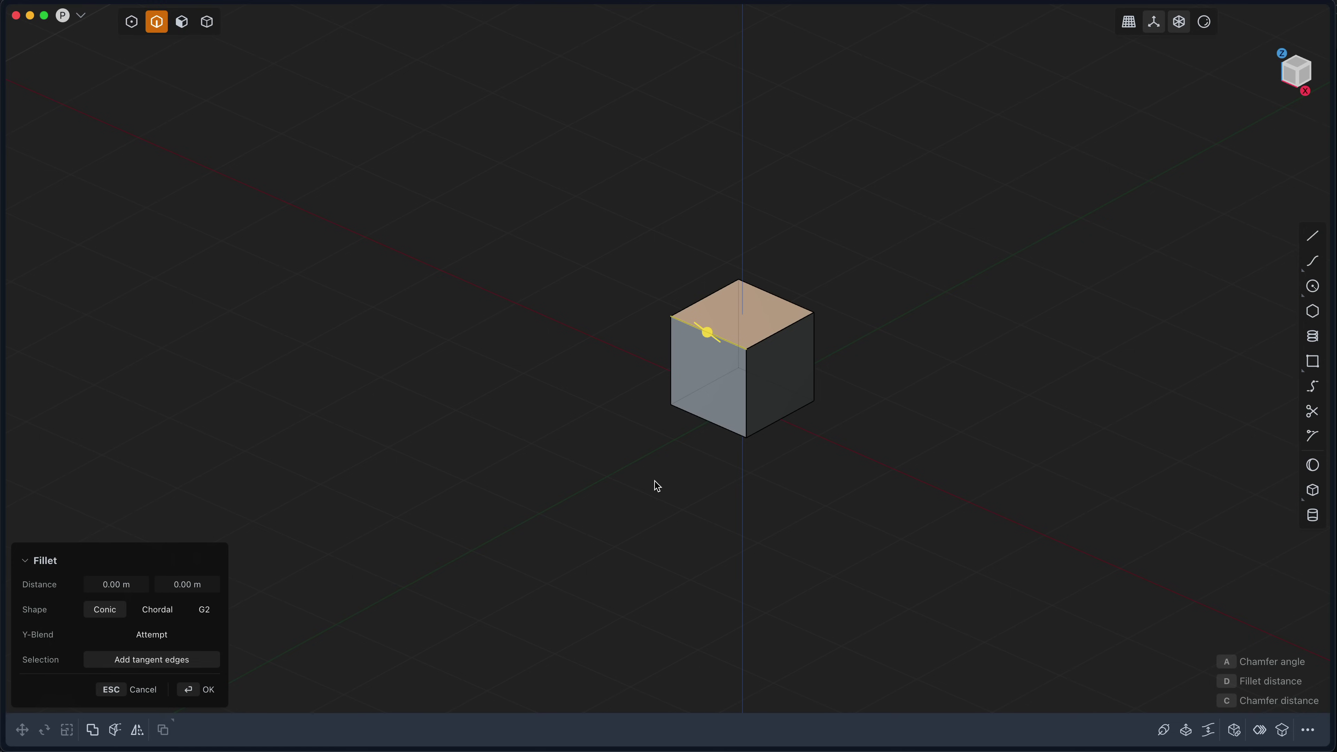
click(699, 422)
key(g)
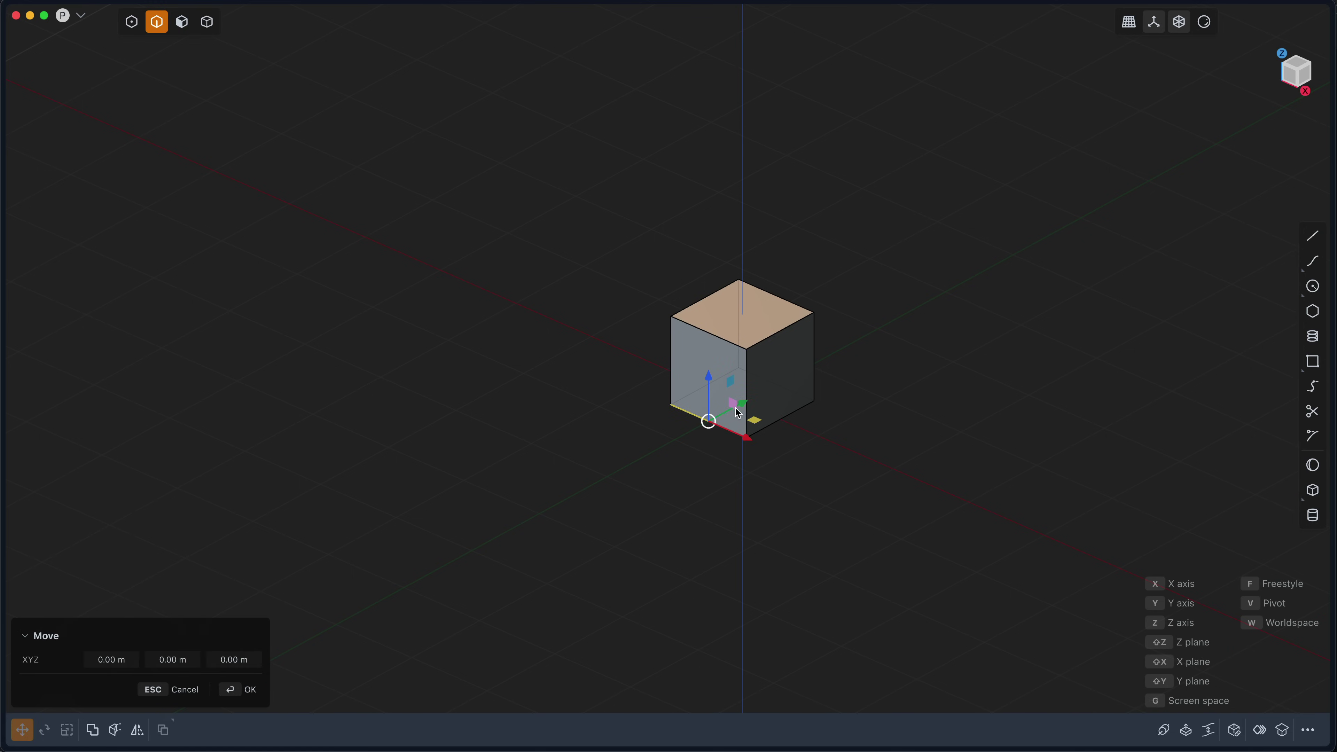
drag(736, 406, 670, 423)
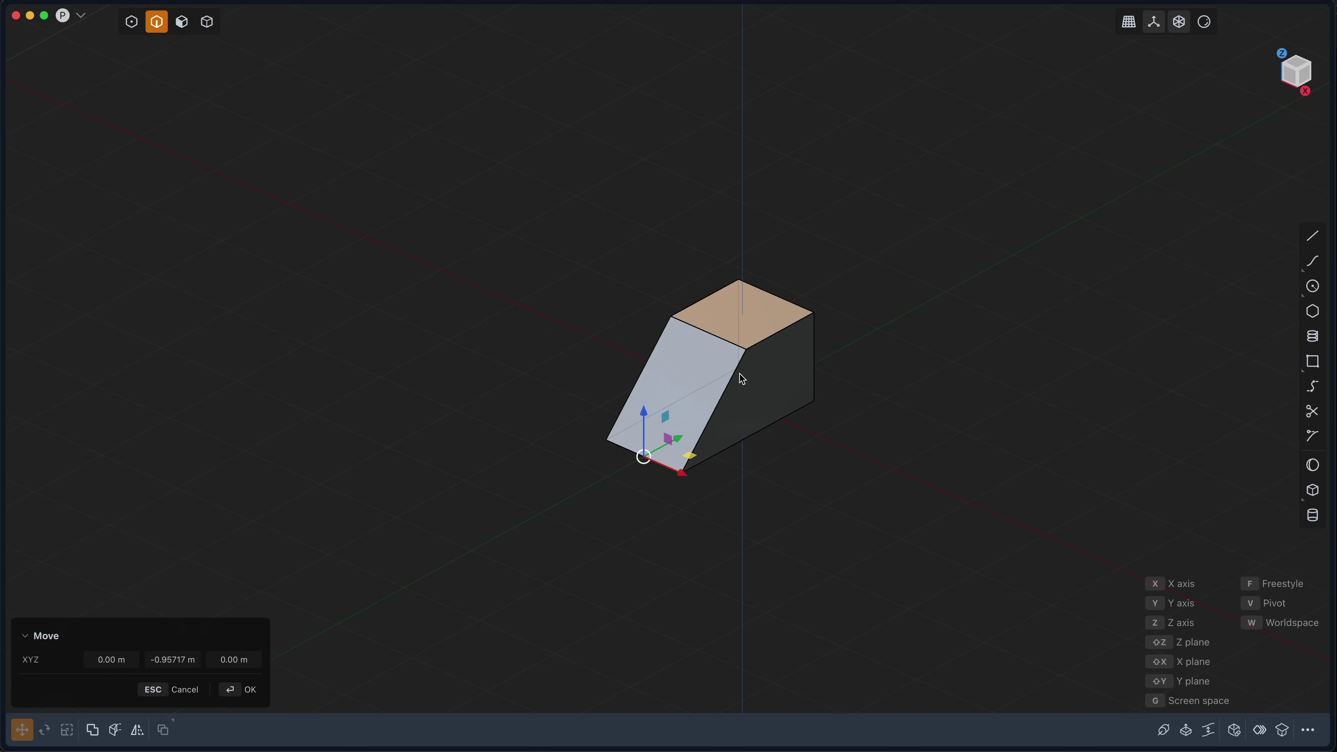
key(Return)
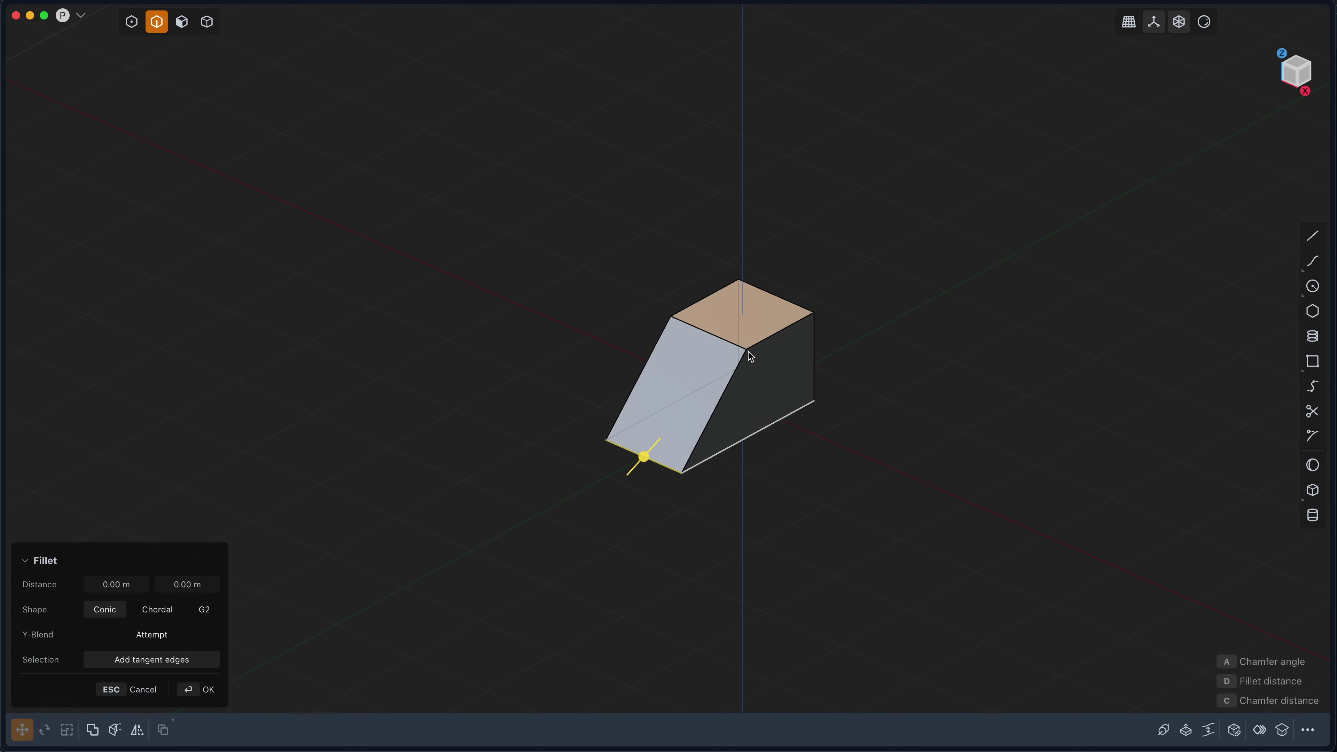
Move the upper front edge of the sloped face about 0.75 m up along the Z axis
click(707, 332)
key(g)
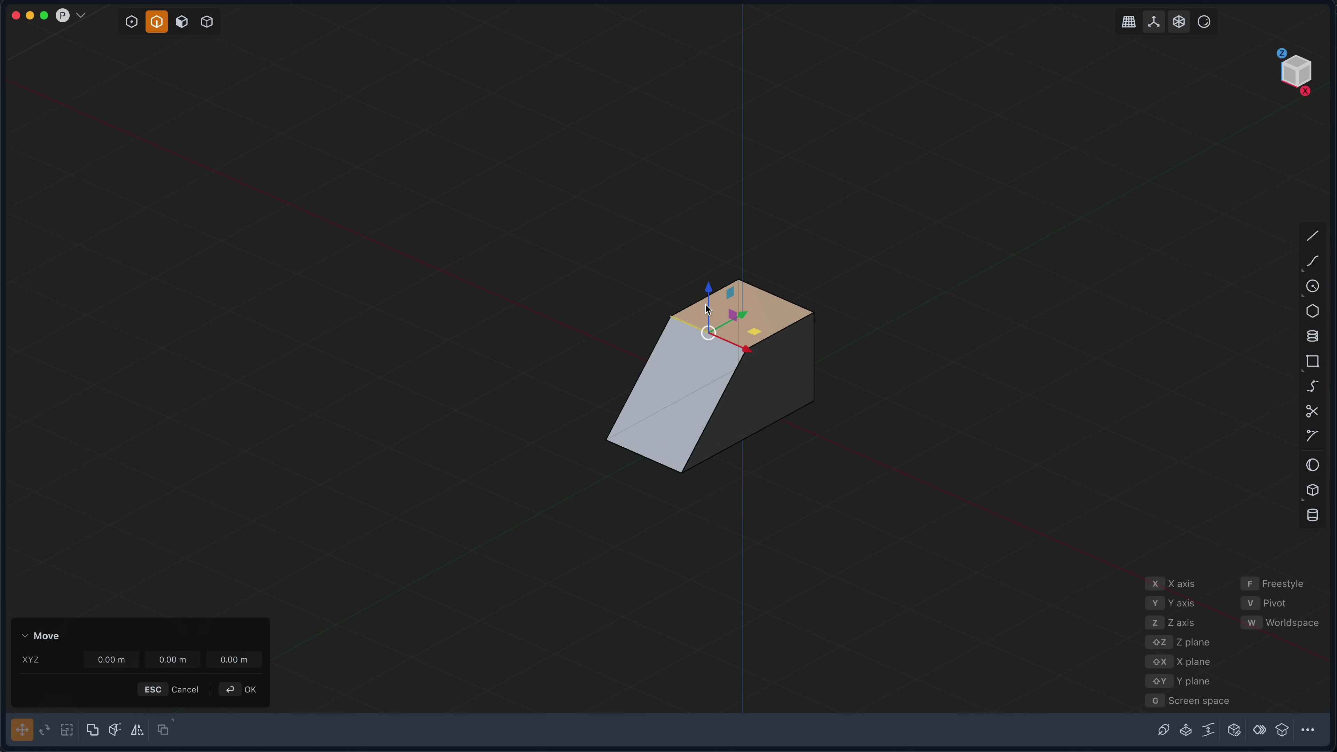
drag(710, 293, 713, 227)
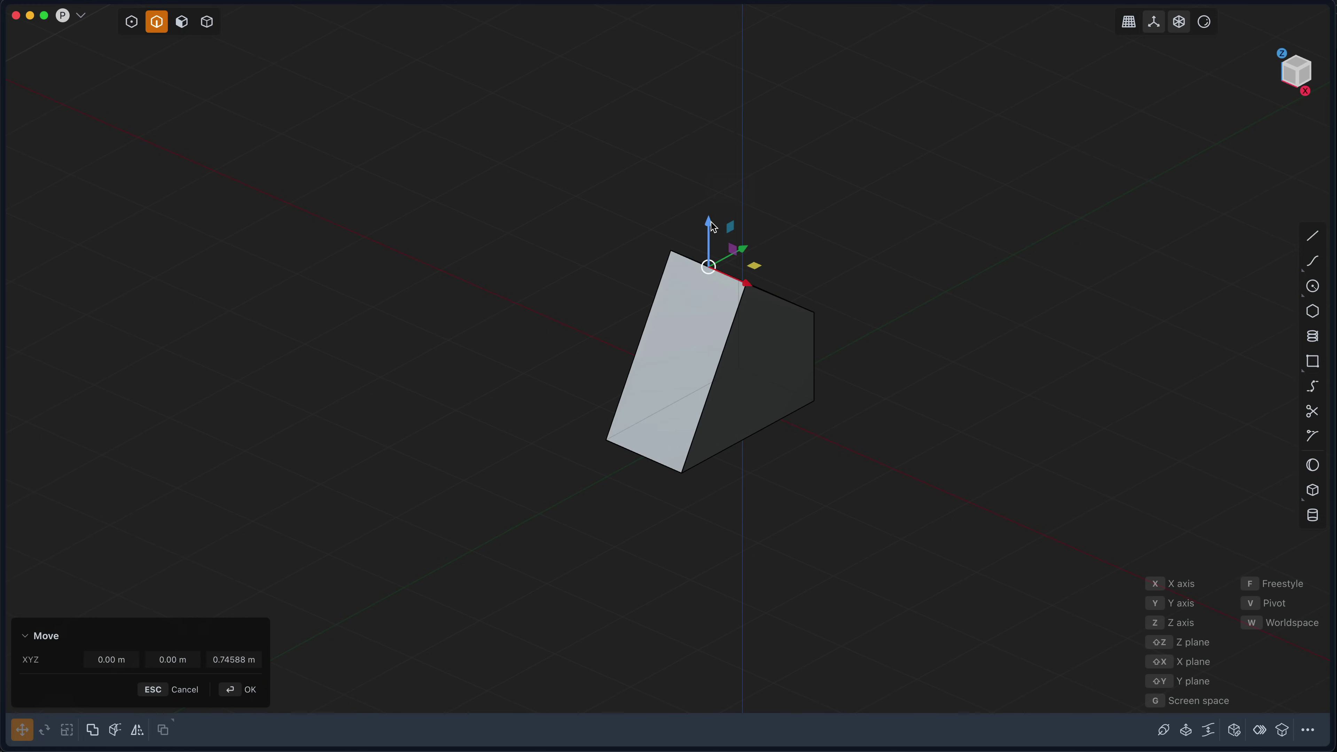
key(Return)
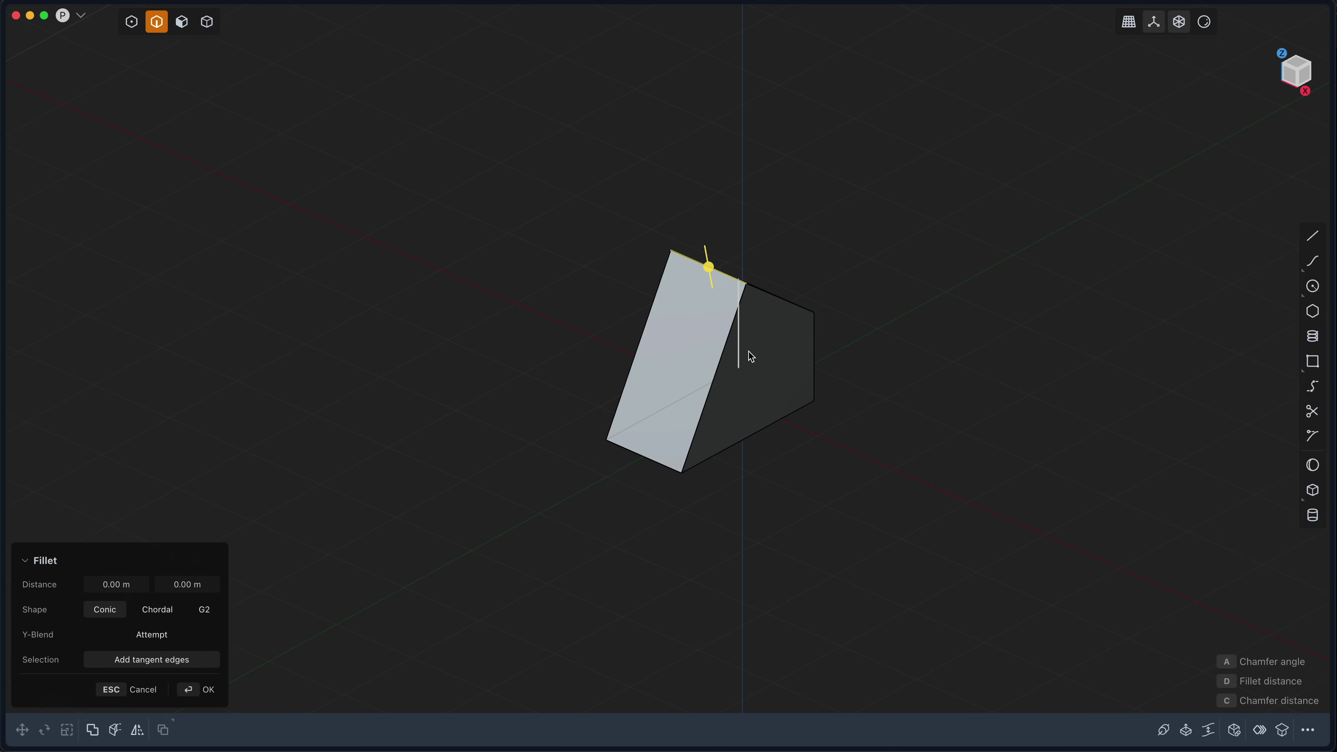
Move the side edge of the sloped face about -0.32 m along the X axis
click(720, 365)
key(g)
mouse_move(753, 396)
mouse_down()
mouse_move(689, 372)
mouse_move(787, 400)
mouse_move(728, 377)
mouse_move(740, 388)
mouse_up()
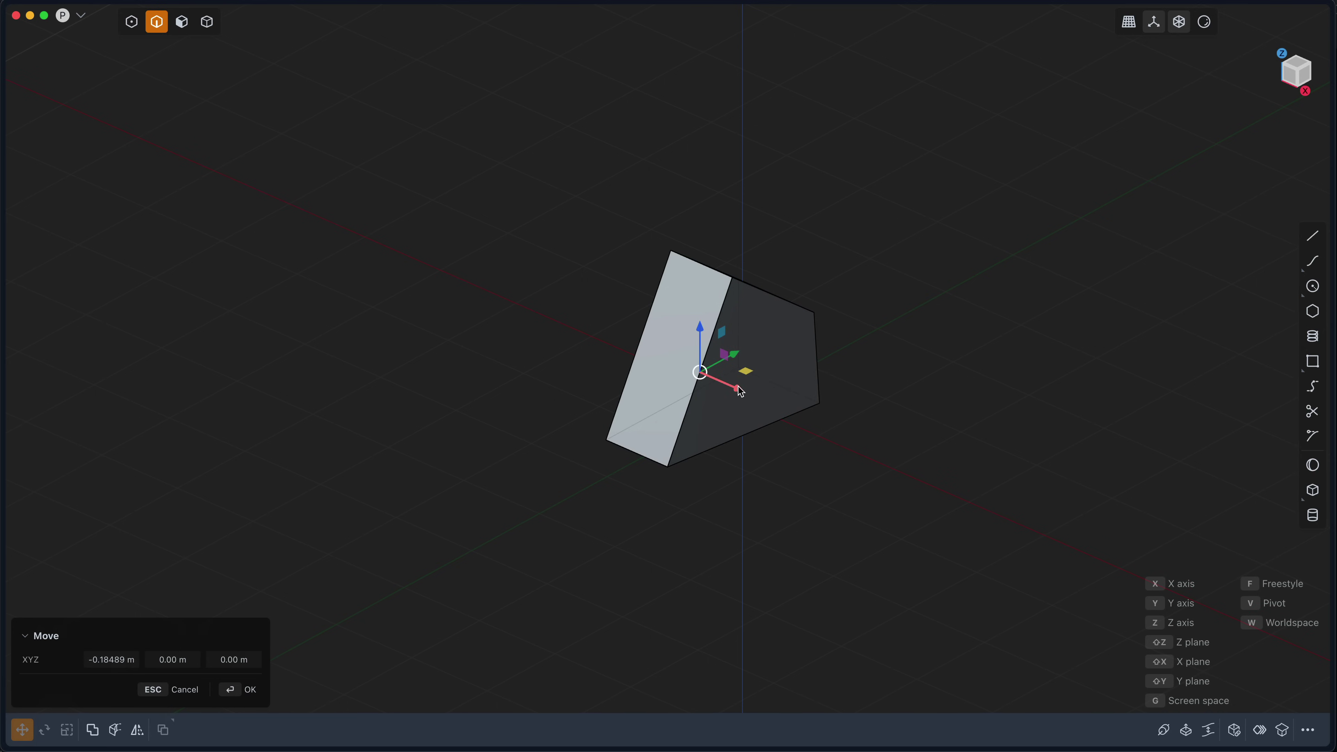
drag(743, 393, 698, 406)
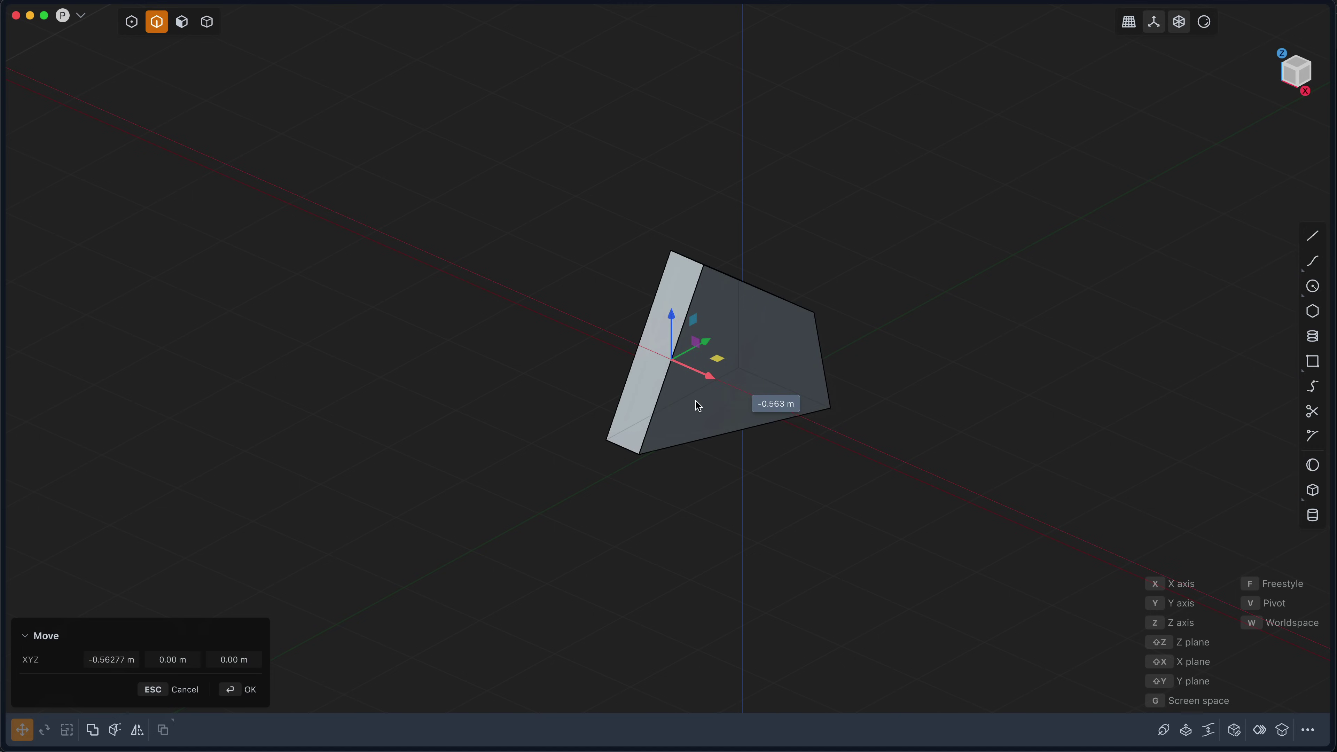
mouse_move(698, 406)
mouse_down()
mouse_move(733, 420)
mouse_move(714, 416)
mouse_up()
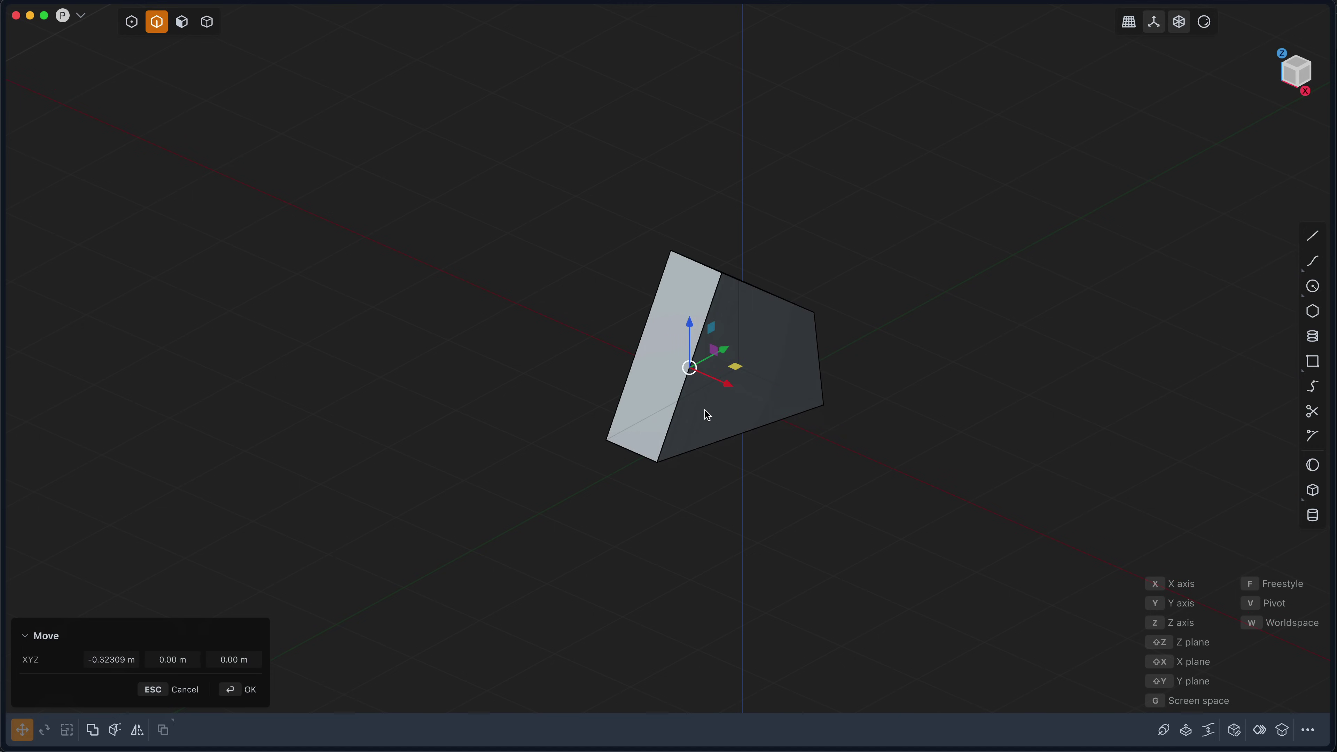
middle_drag(684, 414, 766, 360)
key(b)
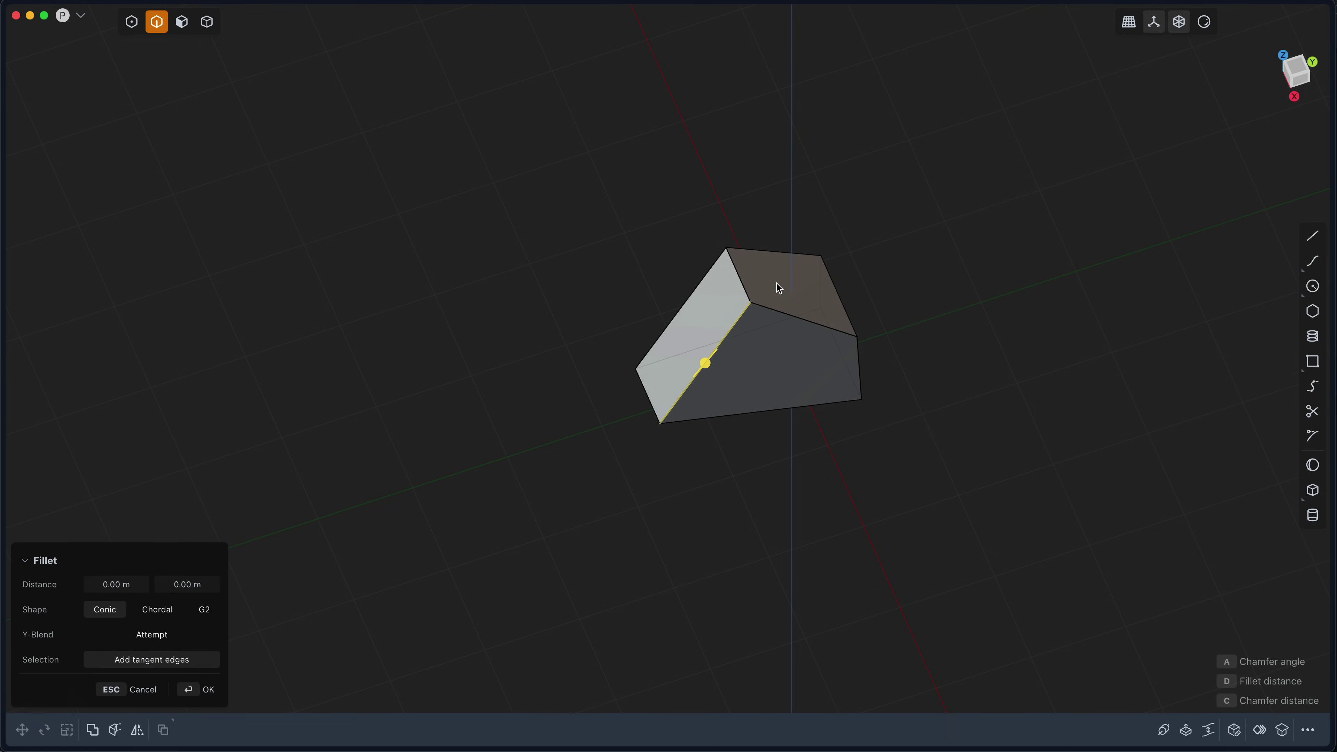
Cut a new edge across the solid's top face and move it about 0.96 m up along the Z axis
key(ctrl+r)
click(771, 281)
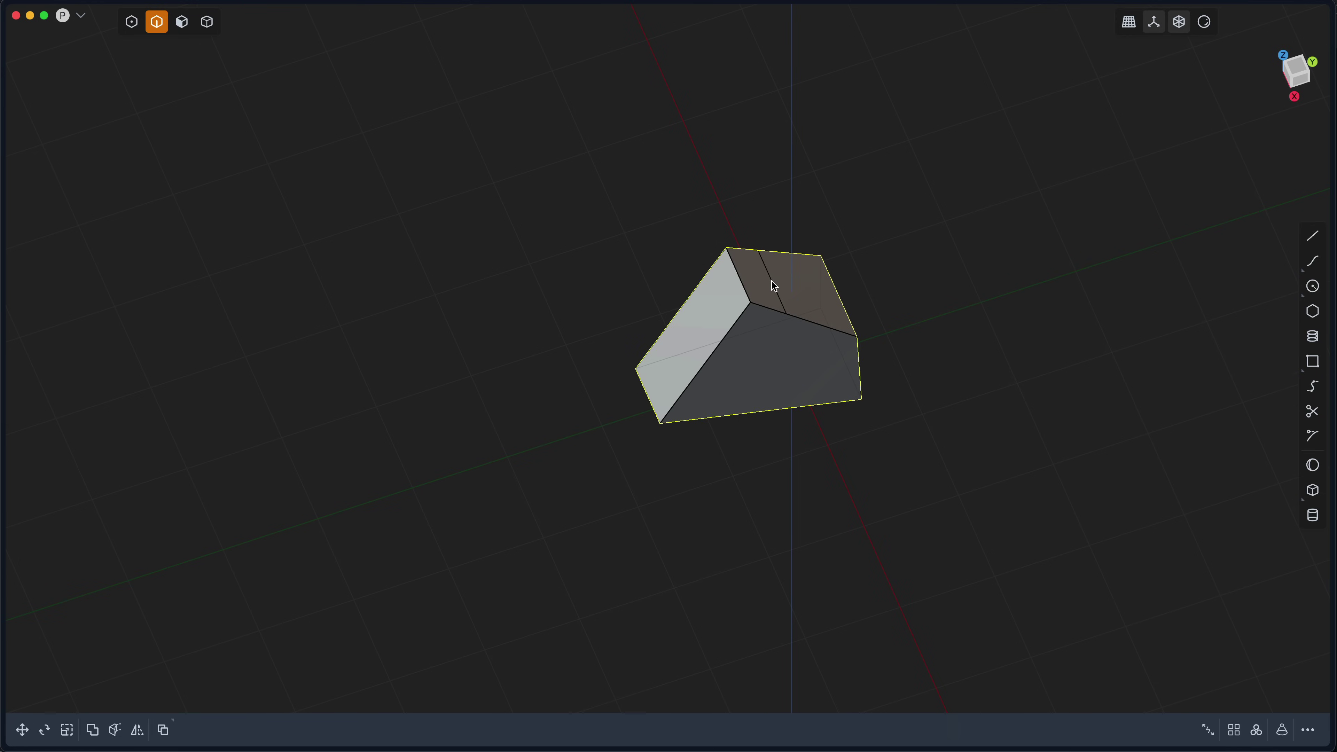
click(772, 284)
key(f)
key(g)
drag(771, 278, 773, 209)
middle_drag(716, 461, 810, 445)
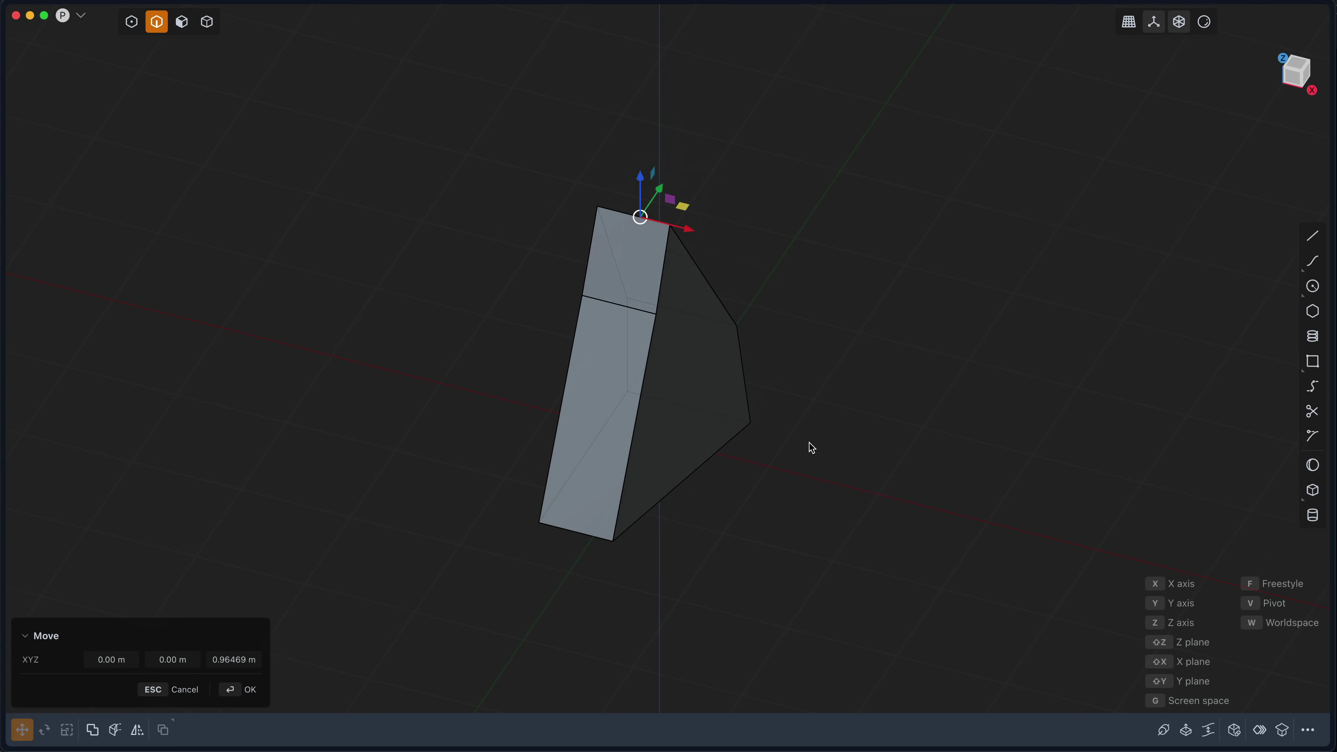
Leave the move command and delete the edited solid from the scene
key(Escape)
shift+middle_drag(812, 448, 921, 452)
key(Delete)
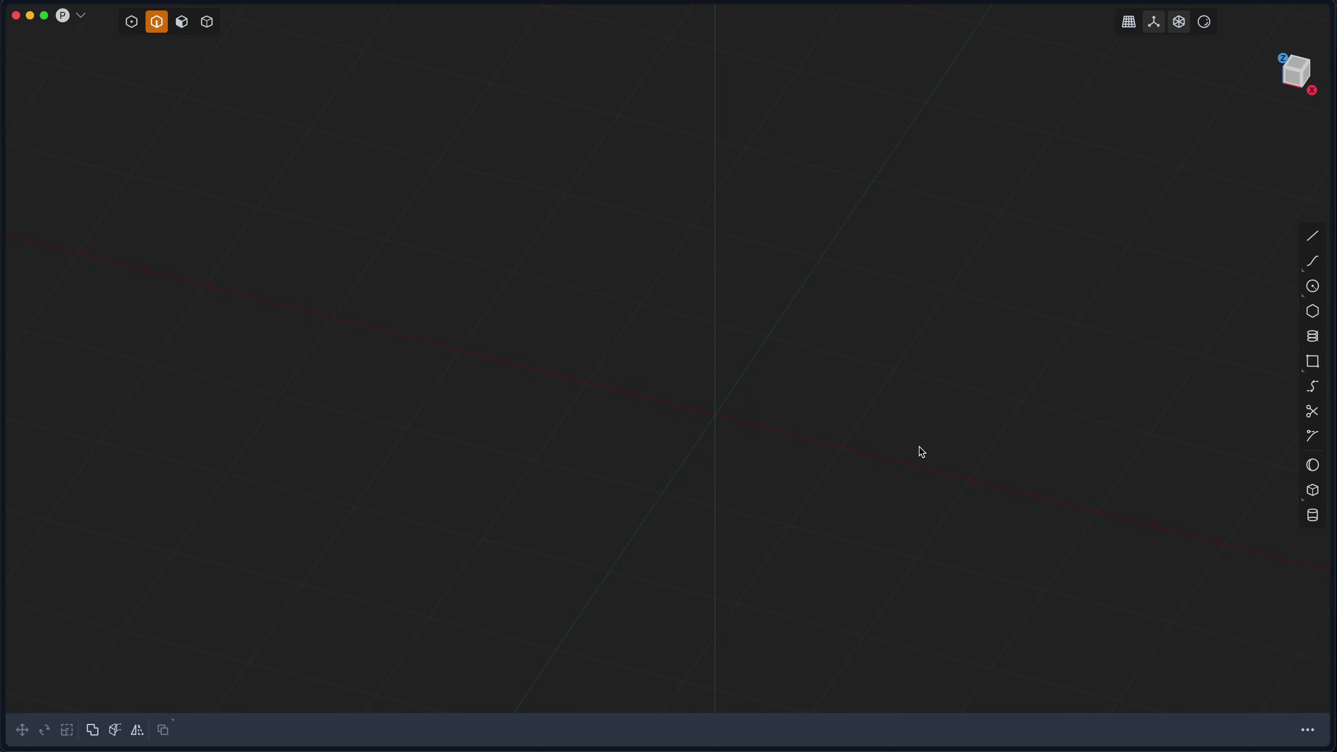
Create a vertical cylinder centred on the origin with a radius of about 1 m and a height of about 3.08 m
key(shift+c)
click(715, 415)
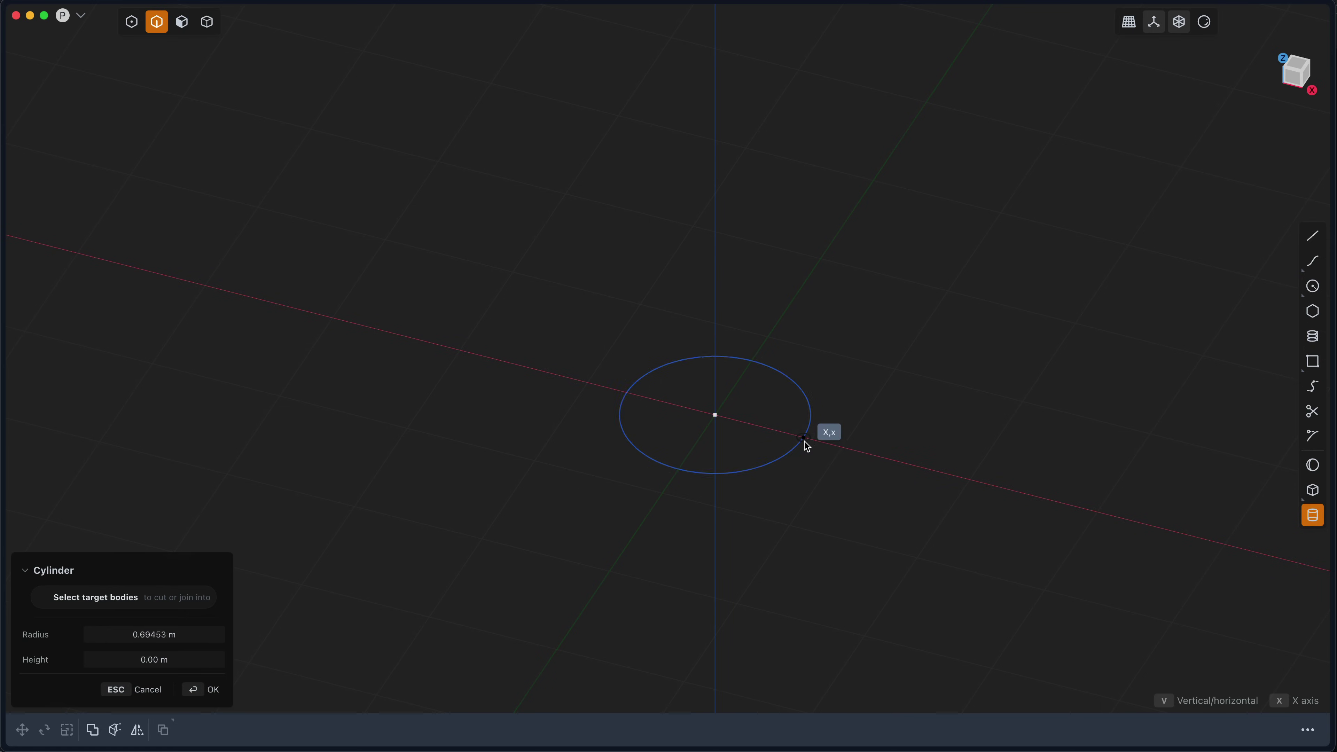
click(841, 456)
click(863, 158)
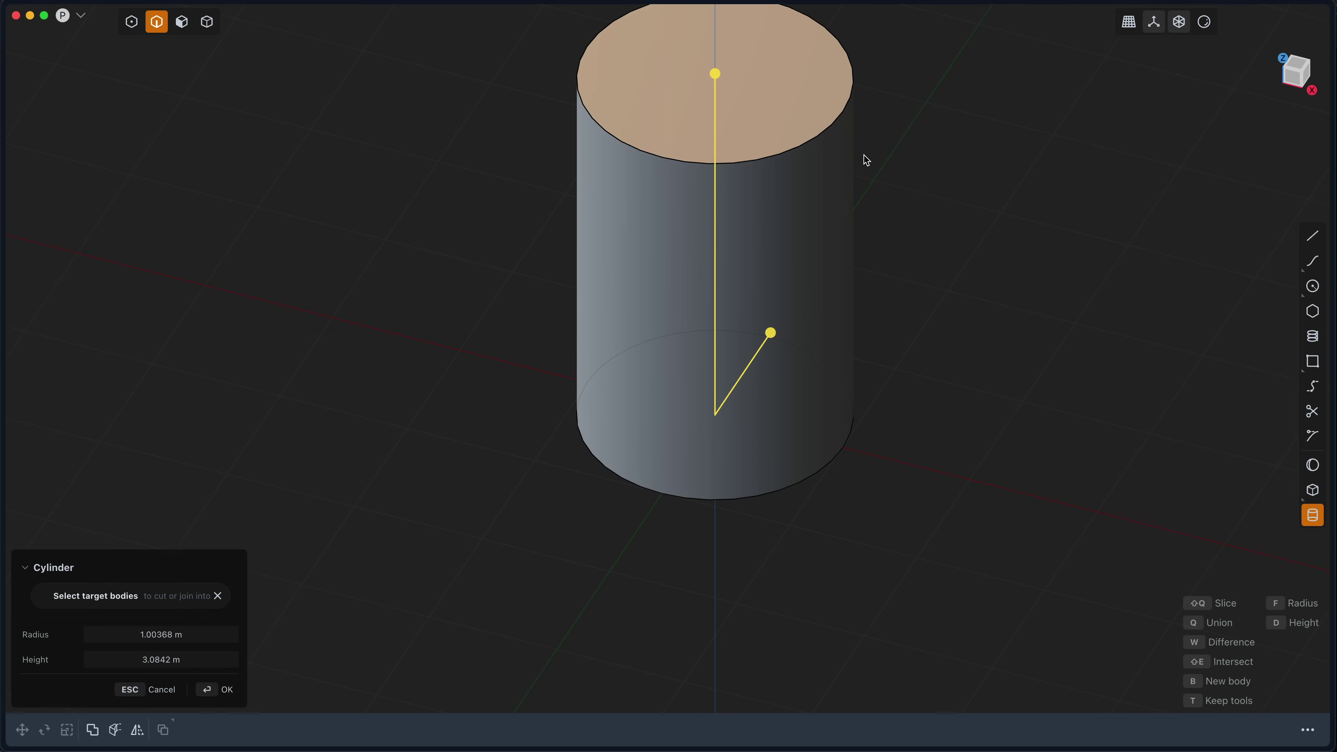
shift+middle_drag(999, 216, 973, 274)
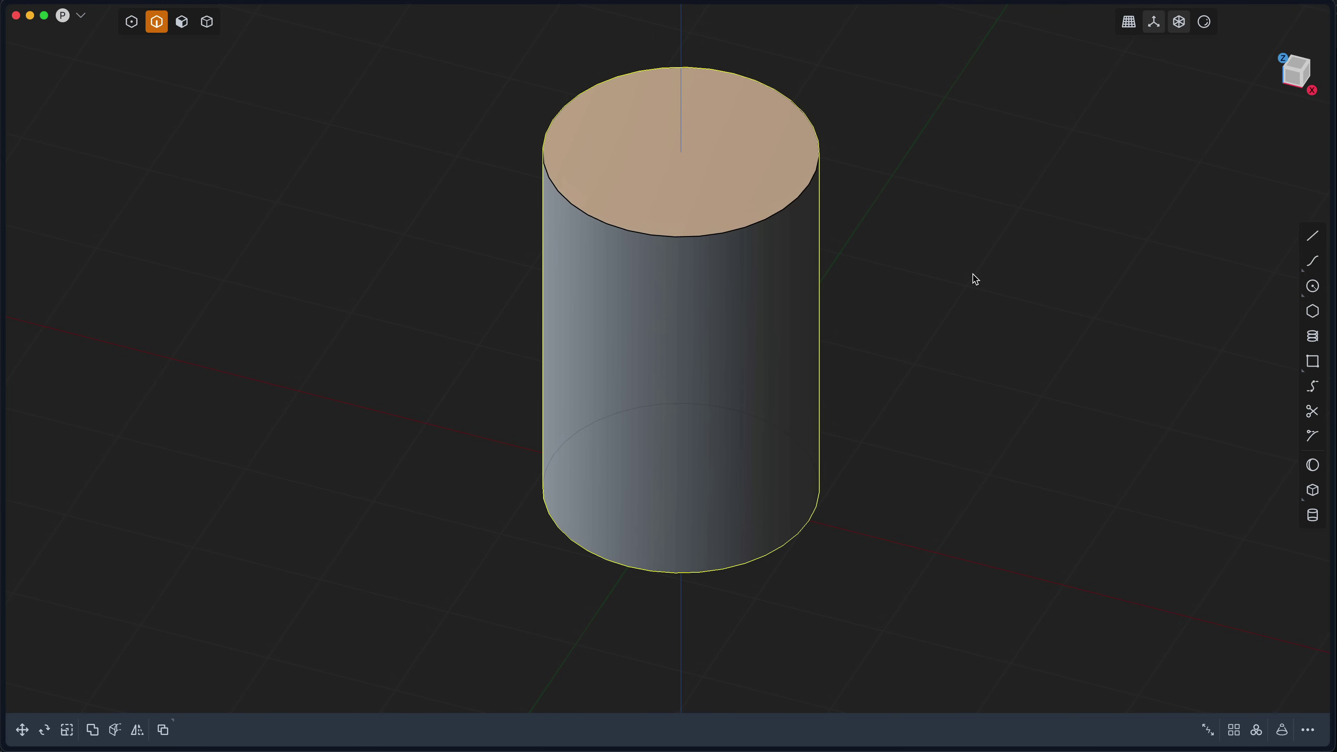
Duplicate the cylinder in place and rotate the copy 90 degrees about the X axis
text(g)
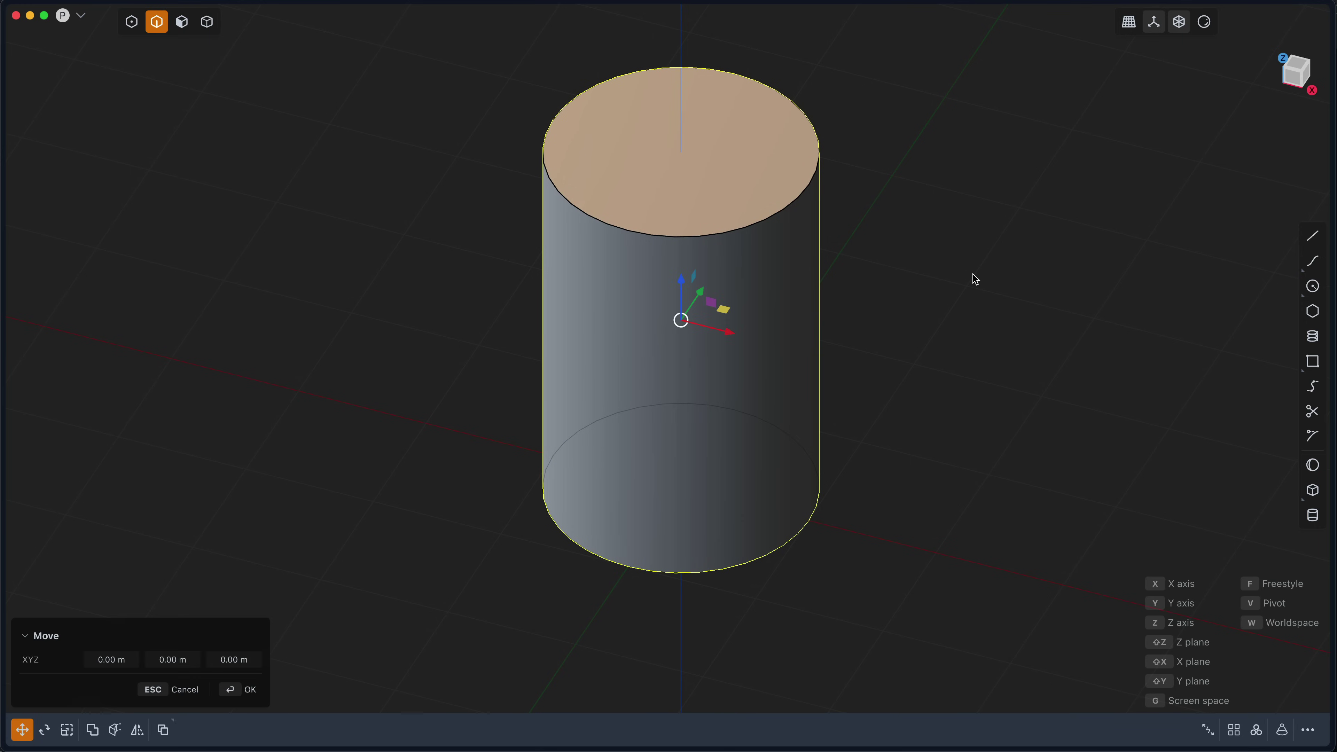
text(rx90)
key(Return)
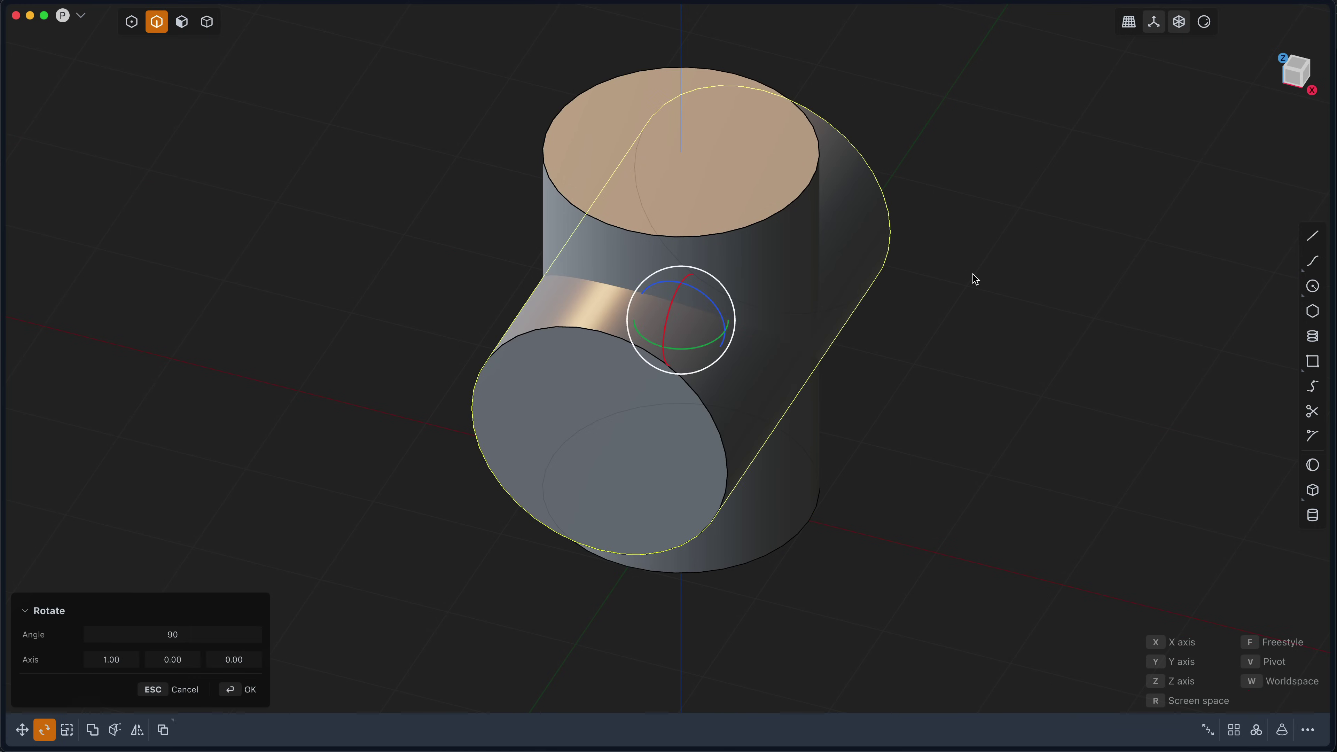
right_click(973, 274)
Scale the horizontal cylinder down so it is narrower than the vertical one, and union both into one solid
key(s)
key(s)
click(1045, 492)
right_click(1046, 492)
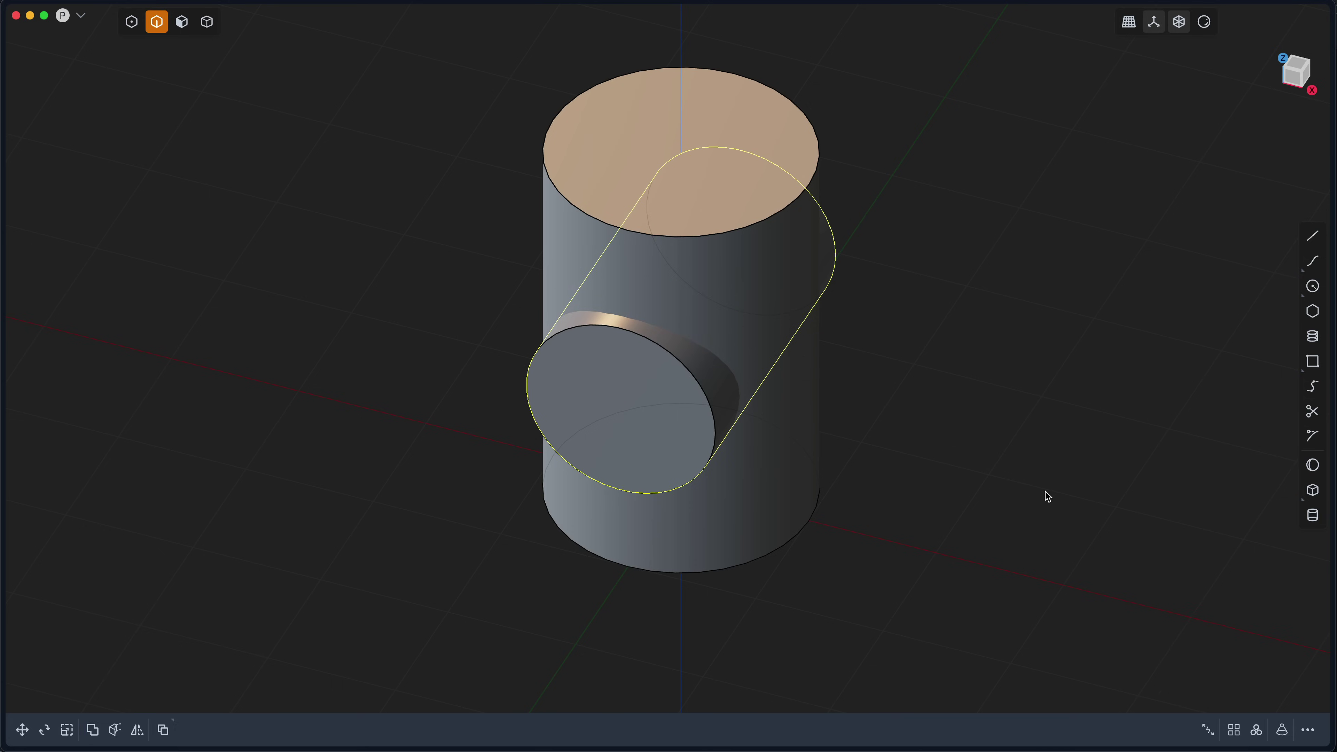
key(q)
key(q)
right_click(1046, 491)
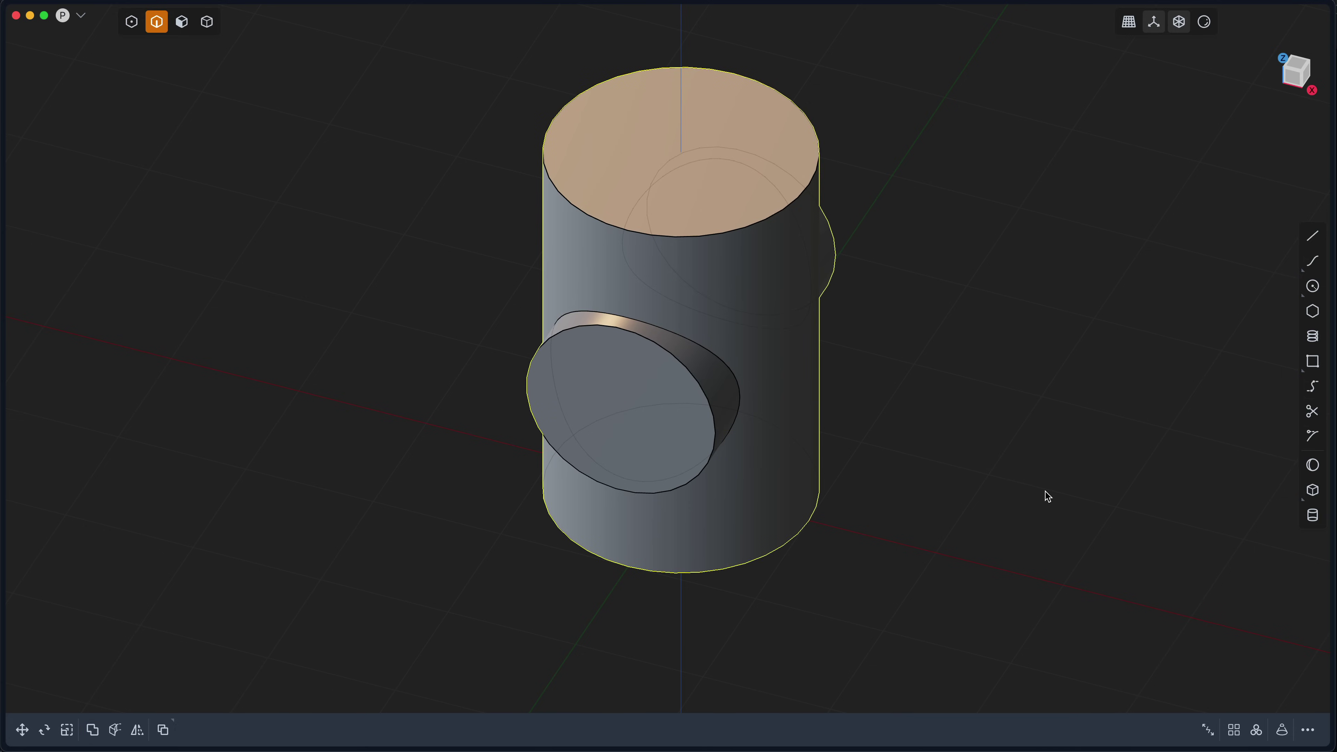
Fillet the front intersection edge between the two cylinders with a distance of about 0.109 m using the Conic shape
click(733, 384)
key(b)
key(d)
click(880, 475)
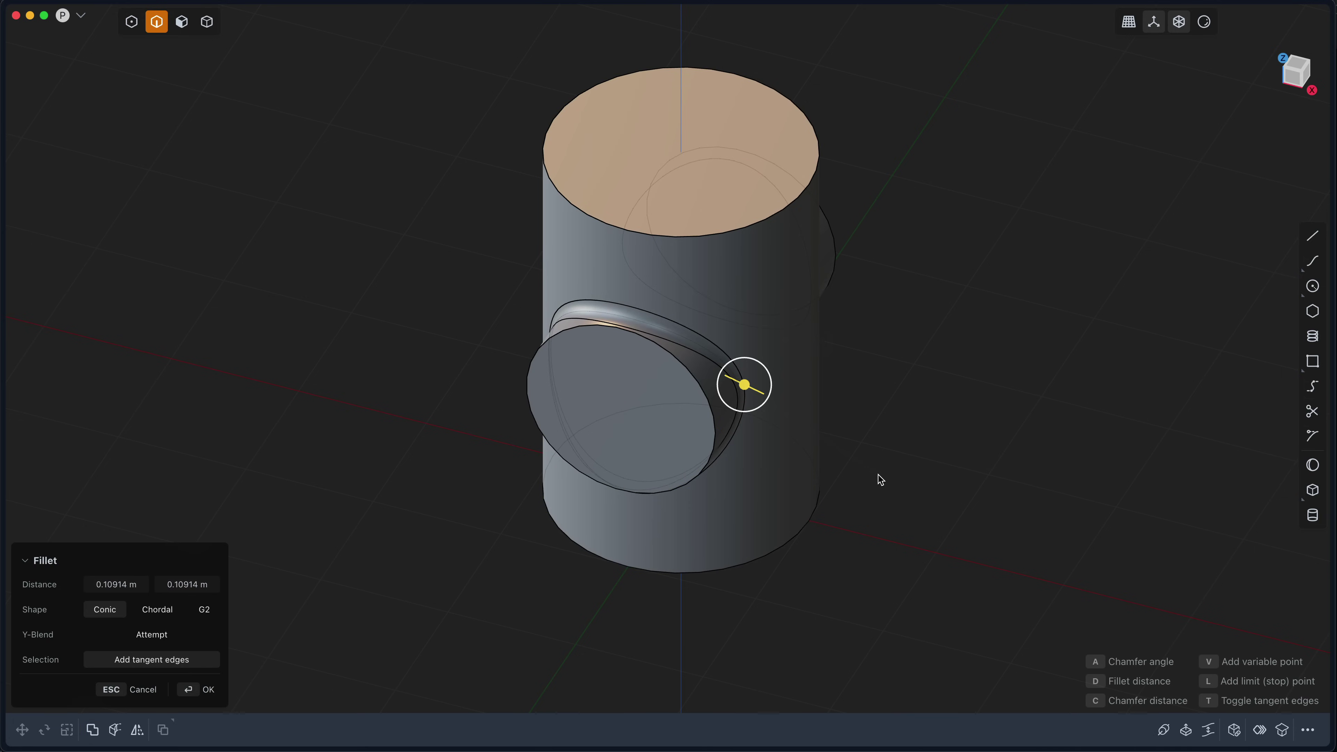
middle_drag(982, 542, 867, 441)
scroll(763, 298, up, 5)
middle_drag(748, 281, 669, 303)
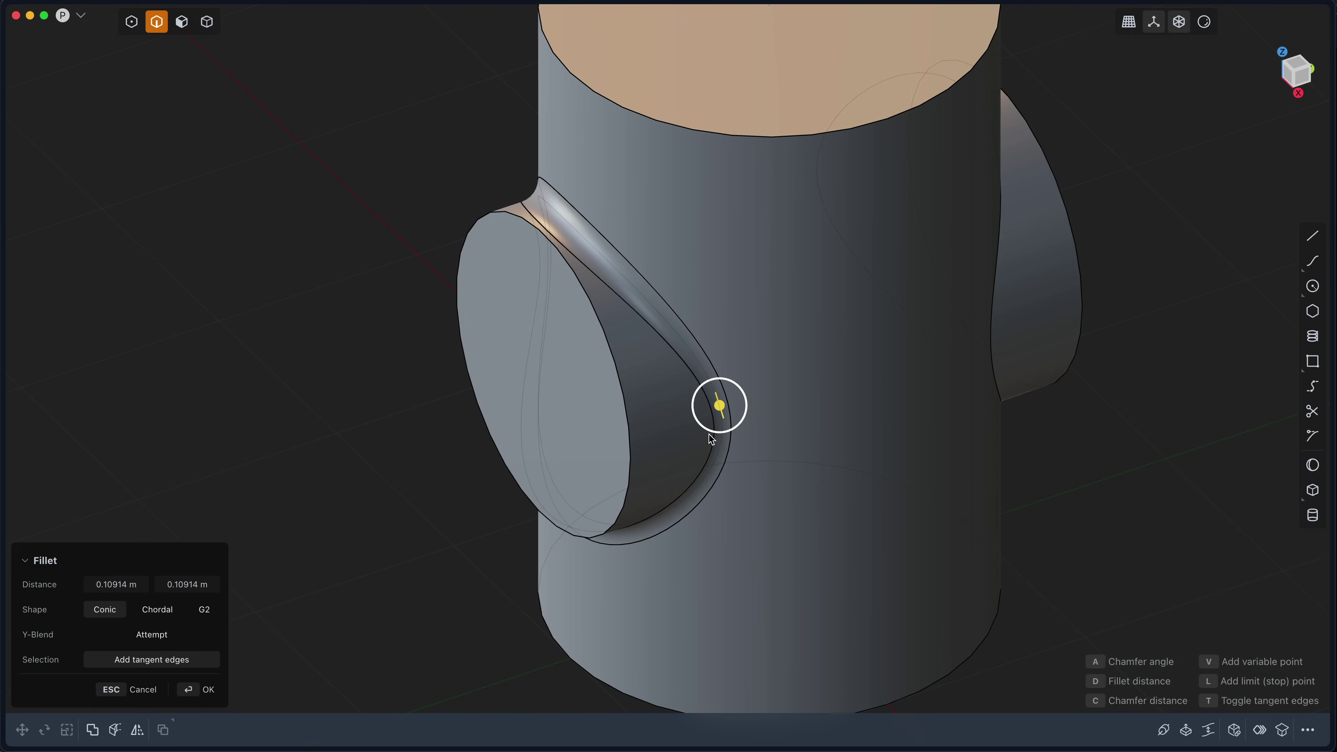
middle_drag(709, 435, 506, 173)
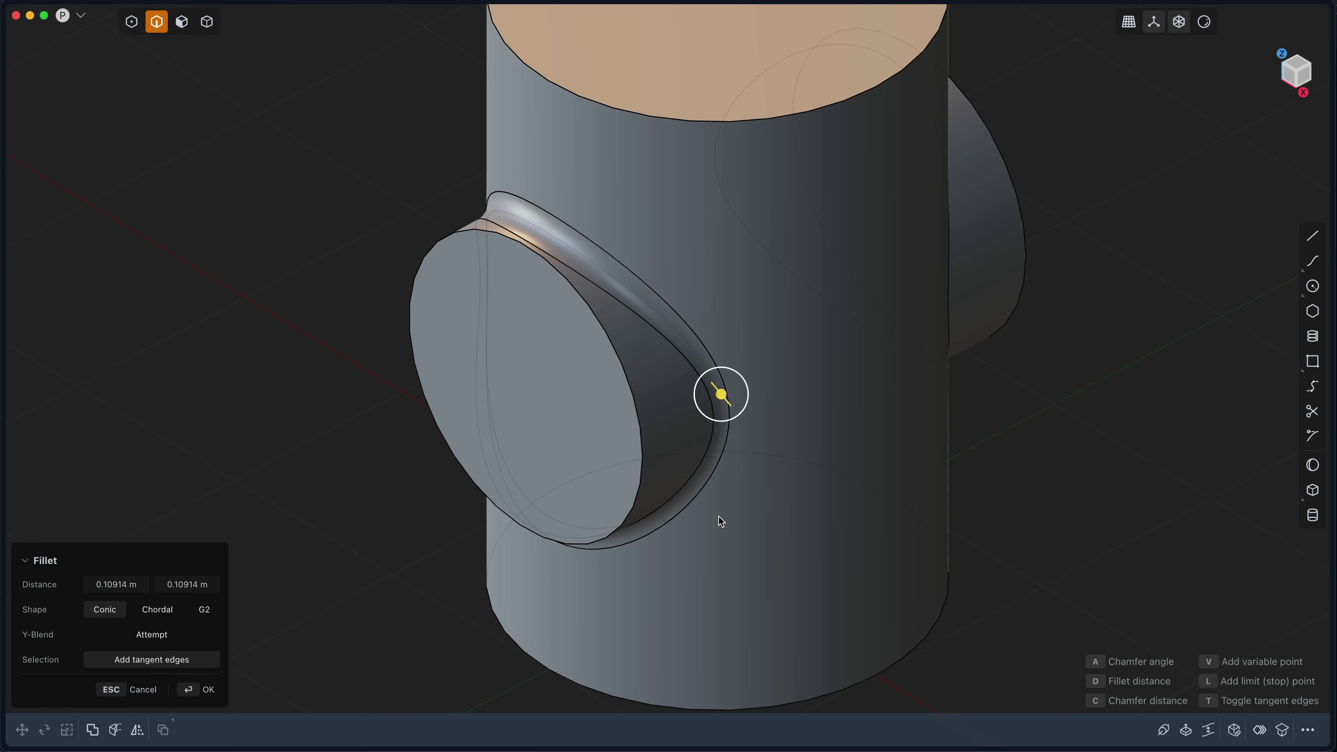
middle_drag(594, 345, 565, 289)
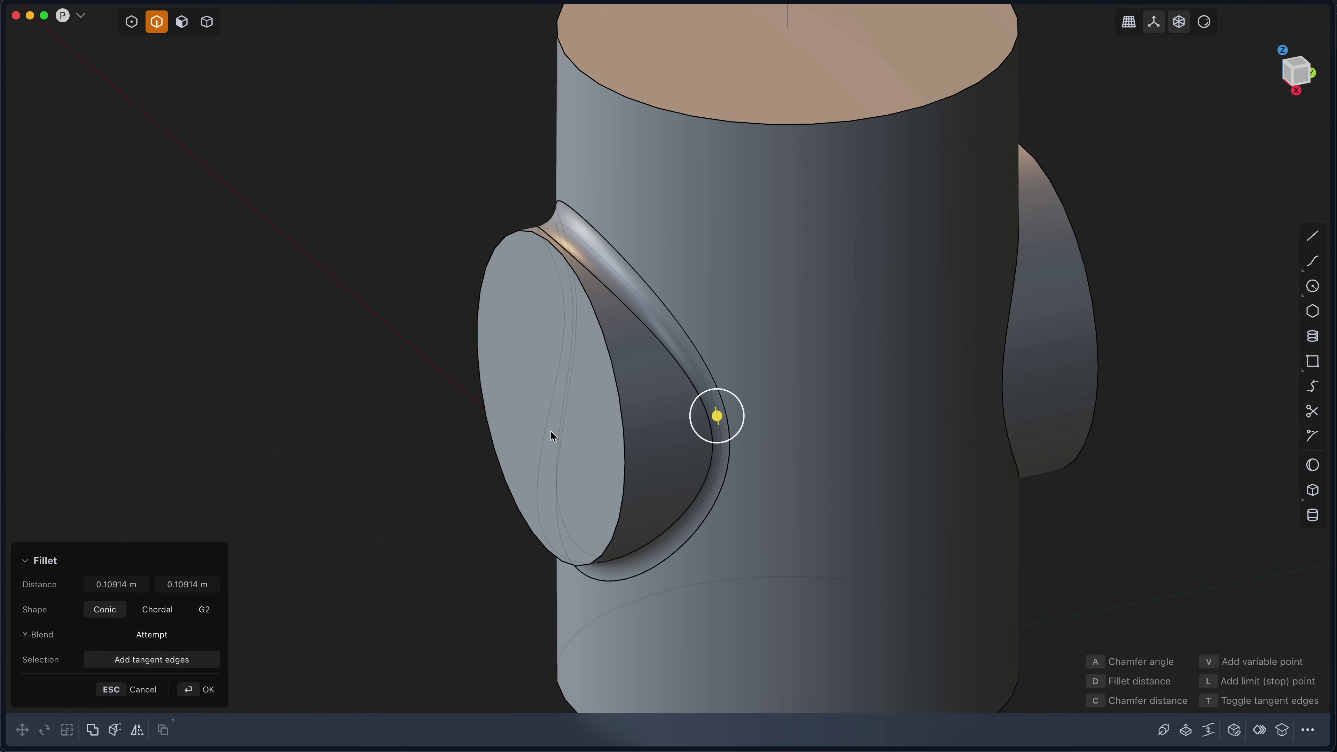
key(Return)
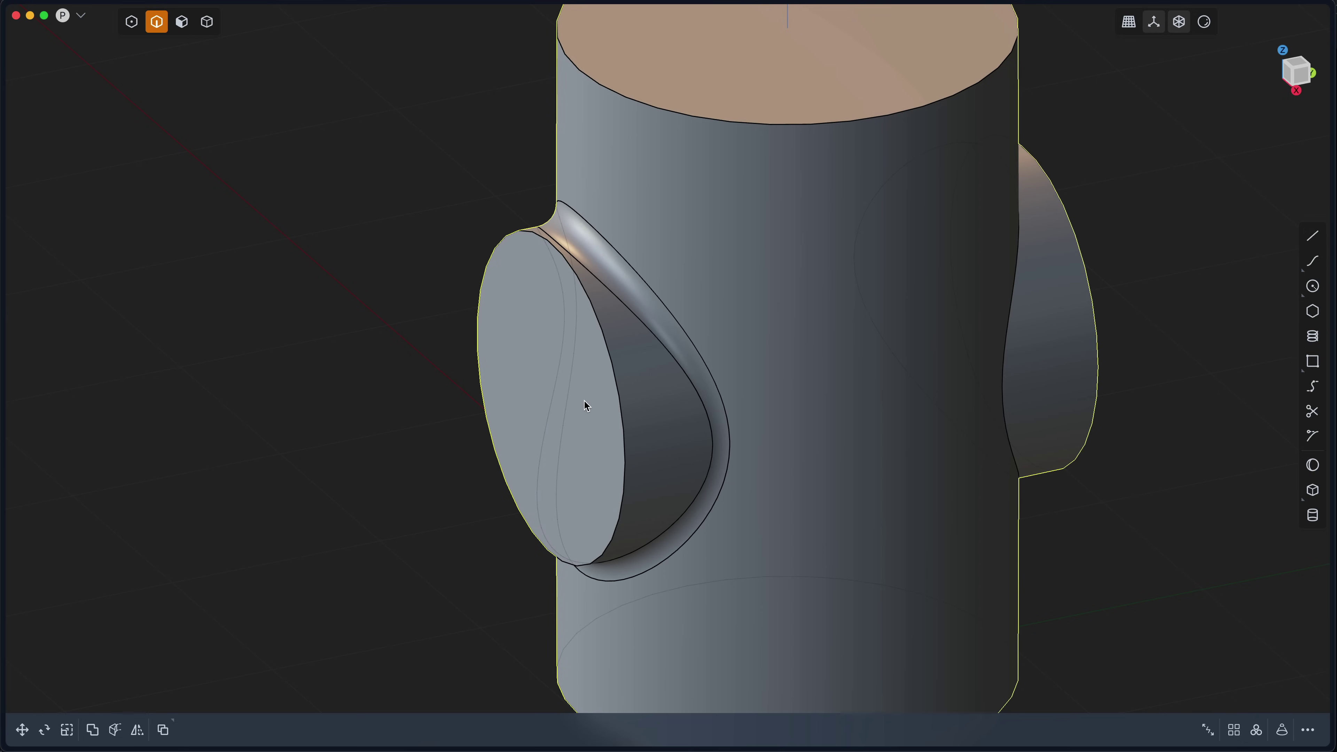
Offset the front end face of the horizontal cylinder outward to lengthen that branch
key(3)
click(514, 387)
key(o)
drag(514, 387, 355, 404)
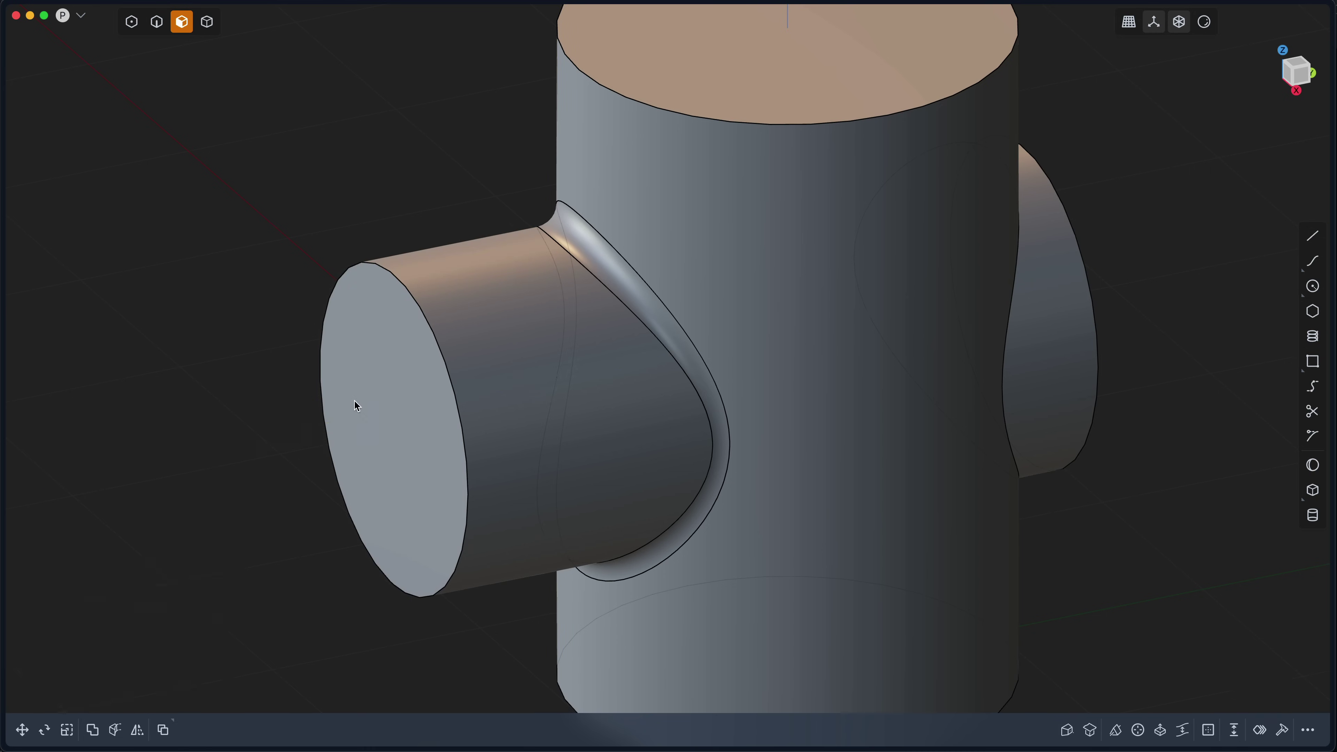
Remove the fillet between the front branch and the vertical cylinder, and return to edge selection
key(o)
key(Escape)
key(2)
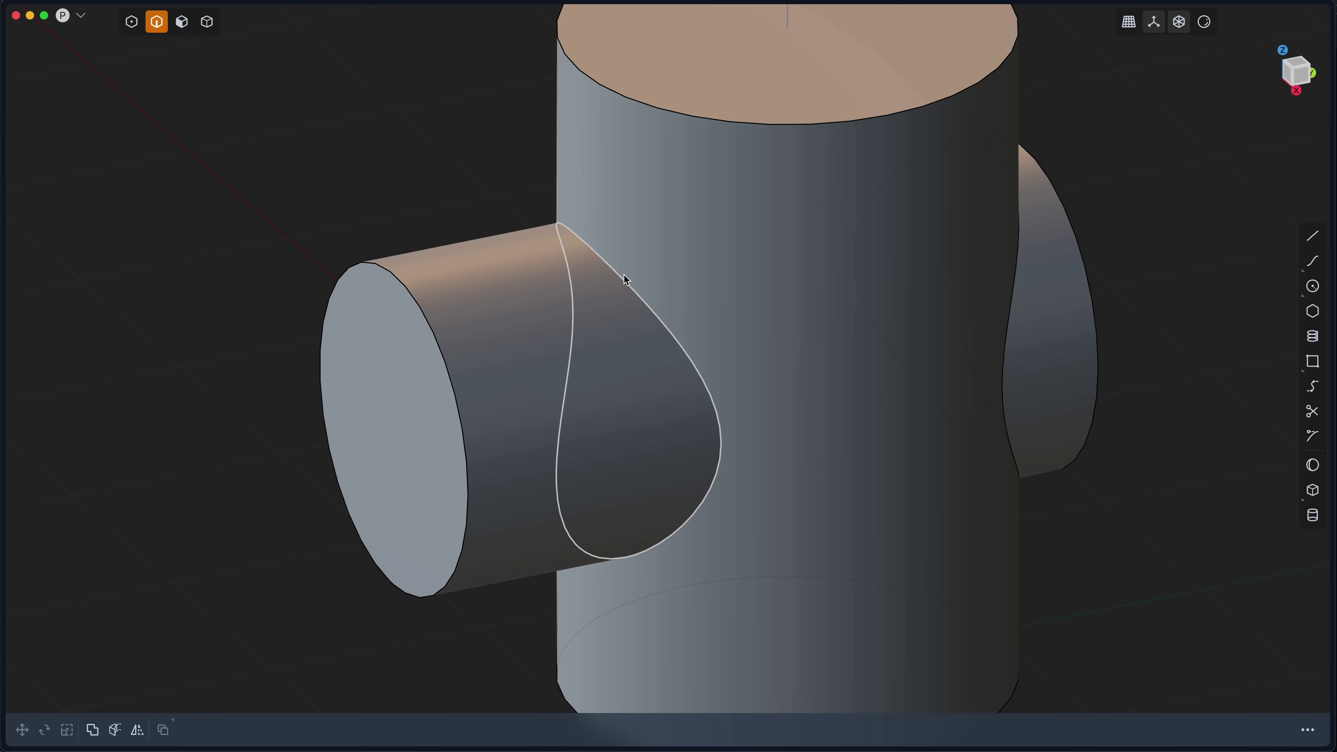
Fillet the front branch's intersection edge with a distance of about 0.131 m using the Chordal shape
click(613, 270)
key(f)
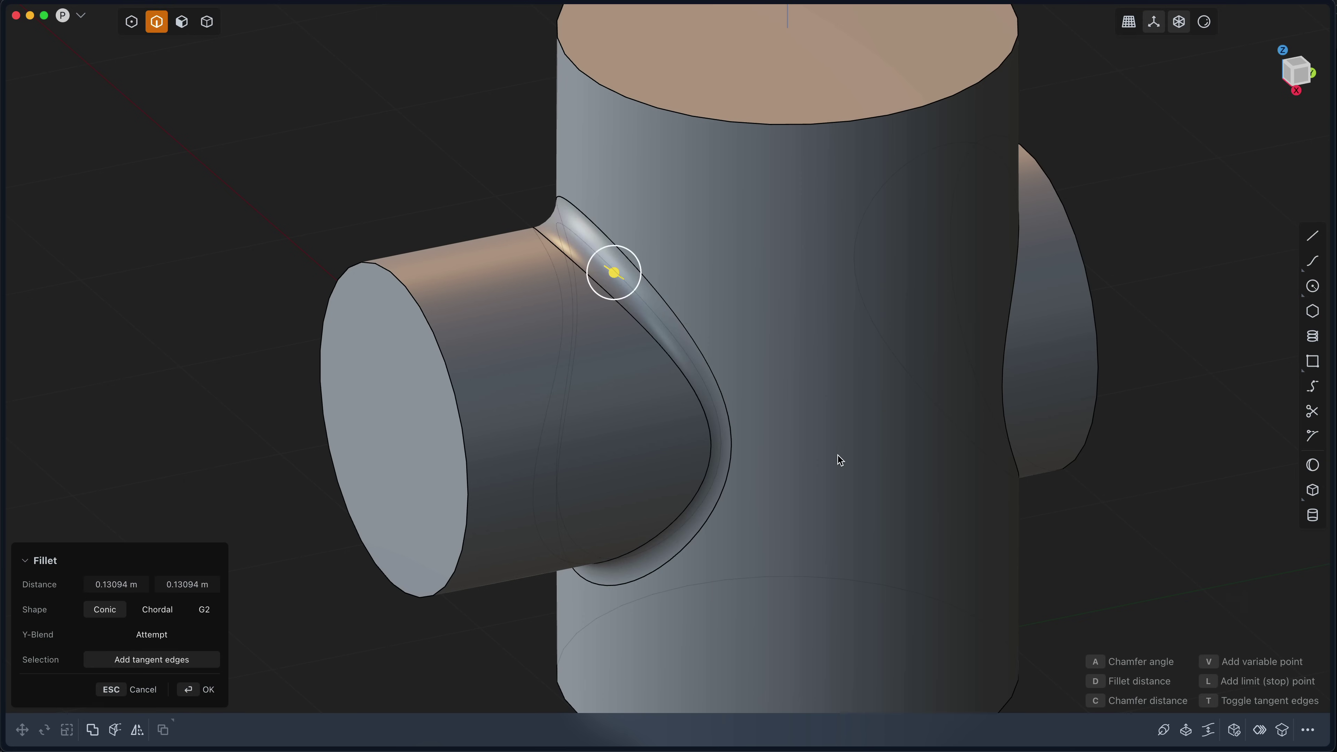
click(146, 614)
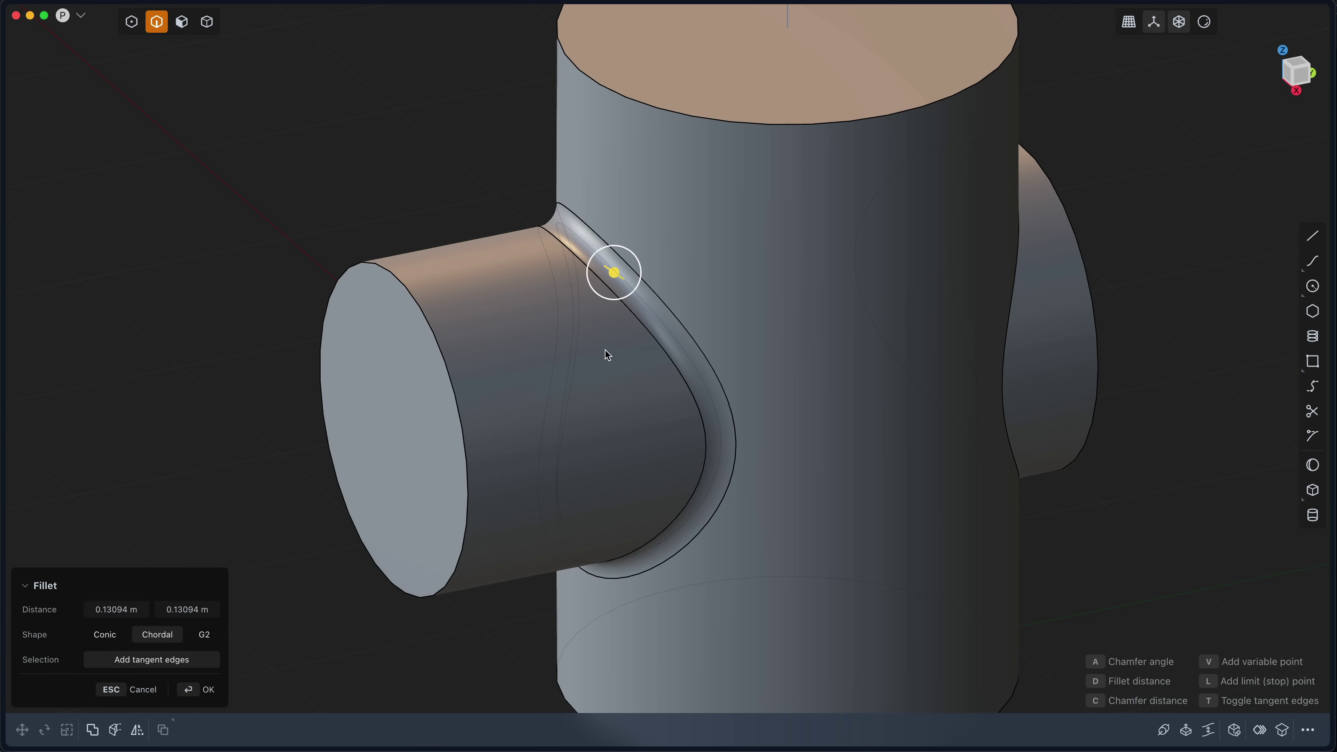
middle_drag(604, 351, 627, 370)
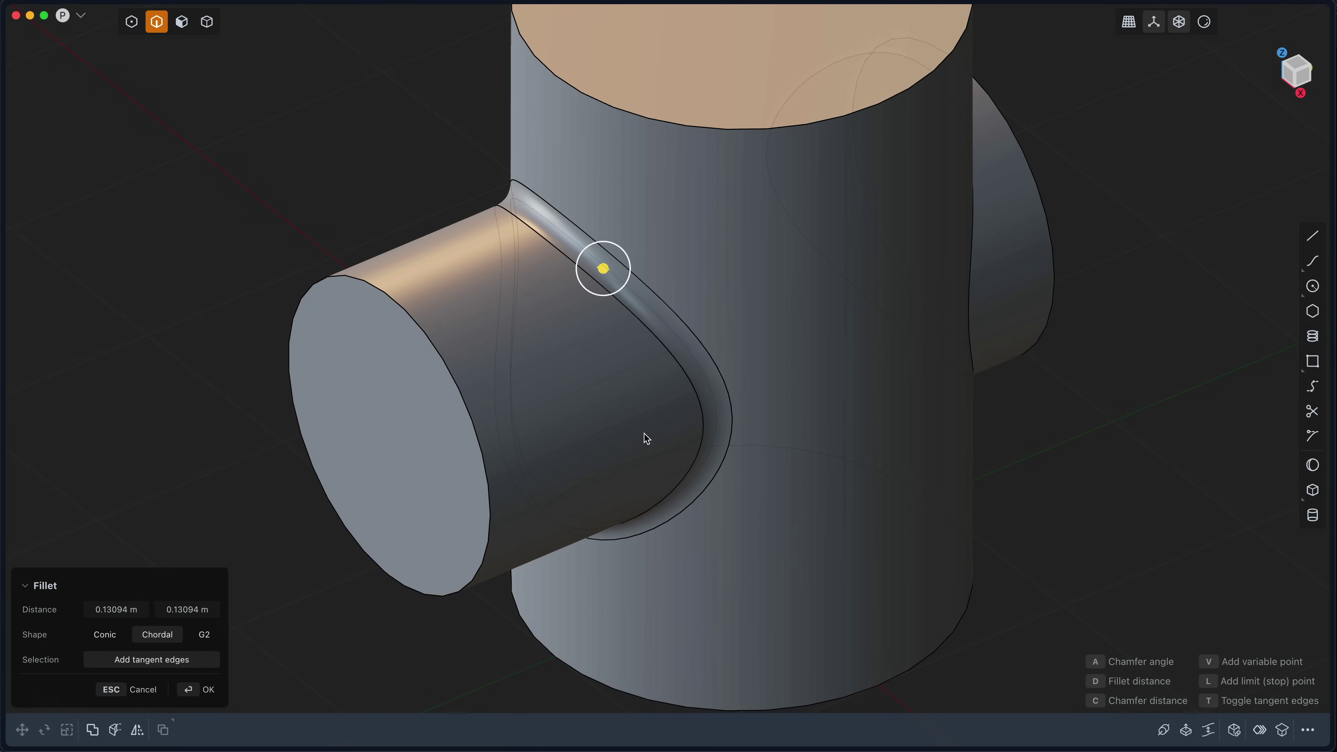
scroll(645, 439, down, 3)
scroll(651, 453, down, 1)
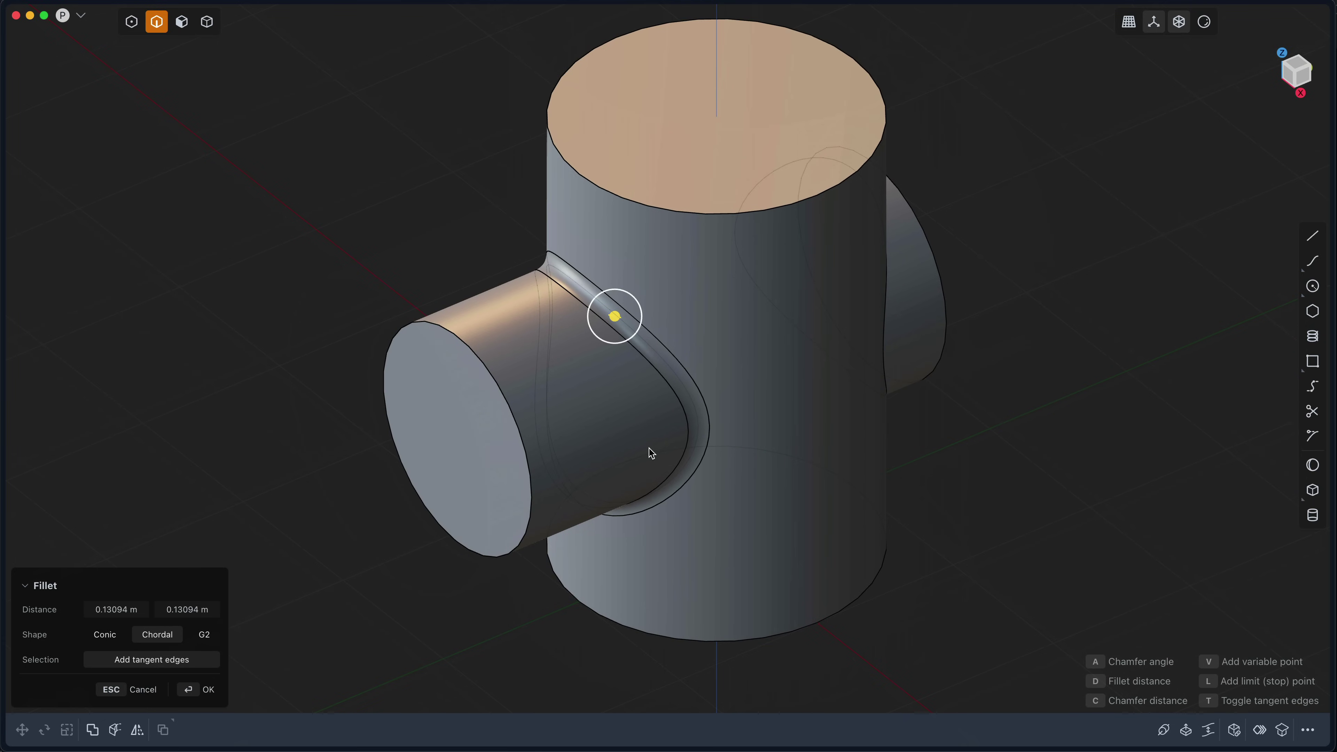
shift+middle_drag(651, 453, 625, 486)
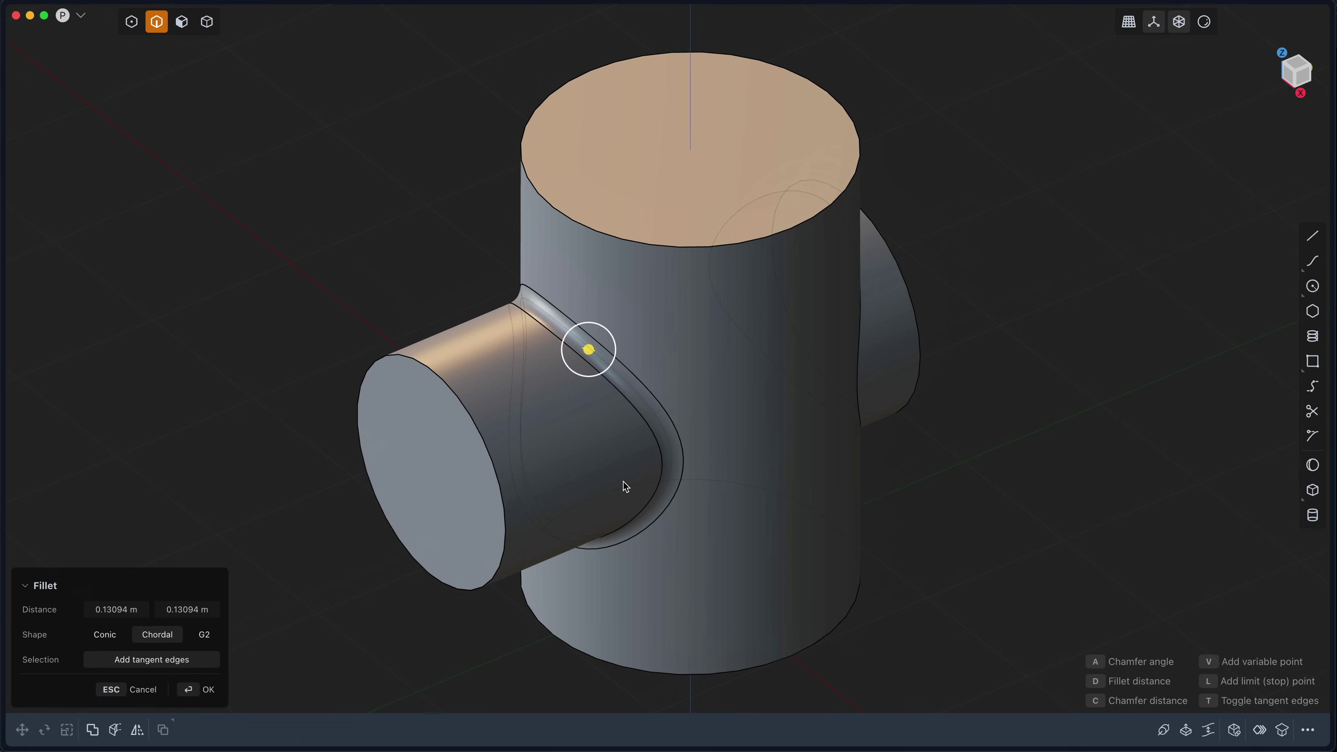
mouse_move(624, 482)
middle_down()
mouse_move(640, 479)
mouse_move(631, 469)
middle_up()
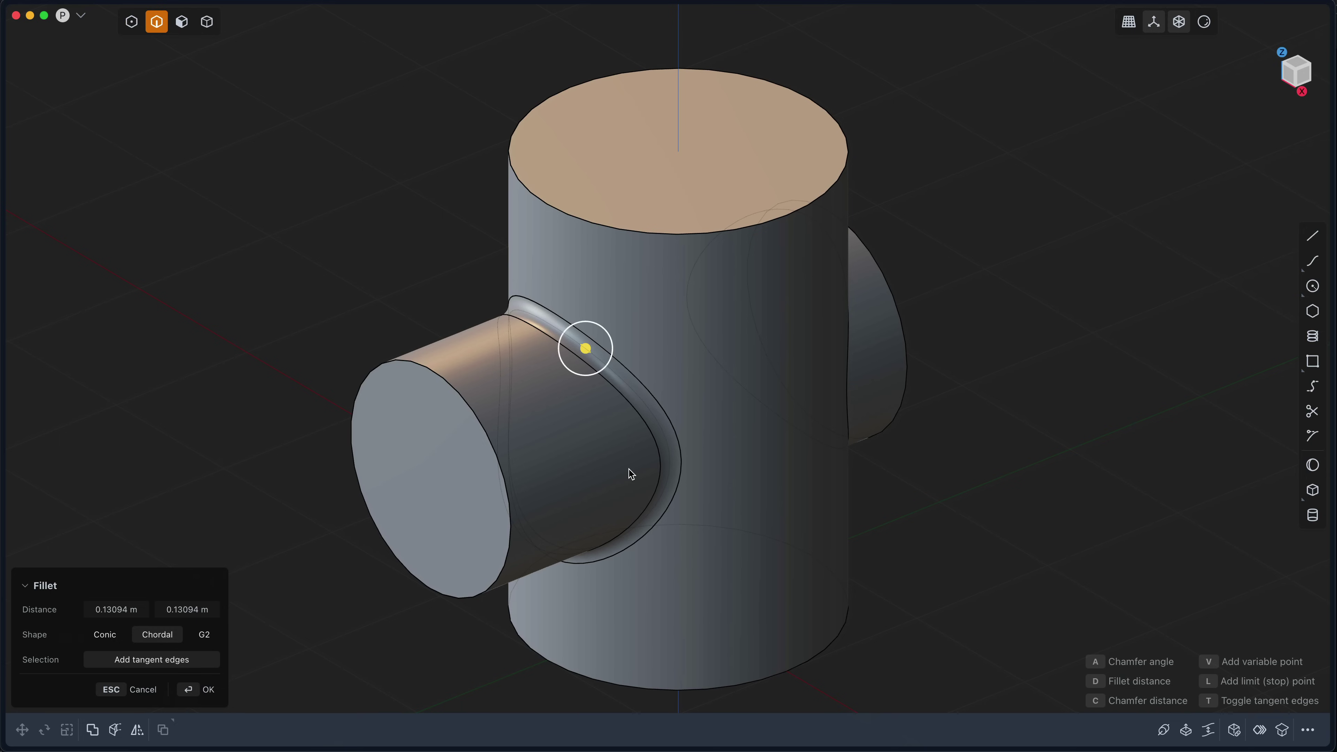
key(Return)
Display the outliner and create a one-directional rectangular array of the filleted solid on the ground plane with a number of 8
scroll(692, 508, down, 5)
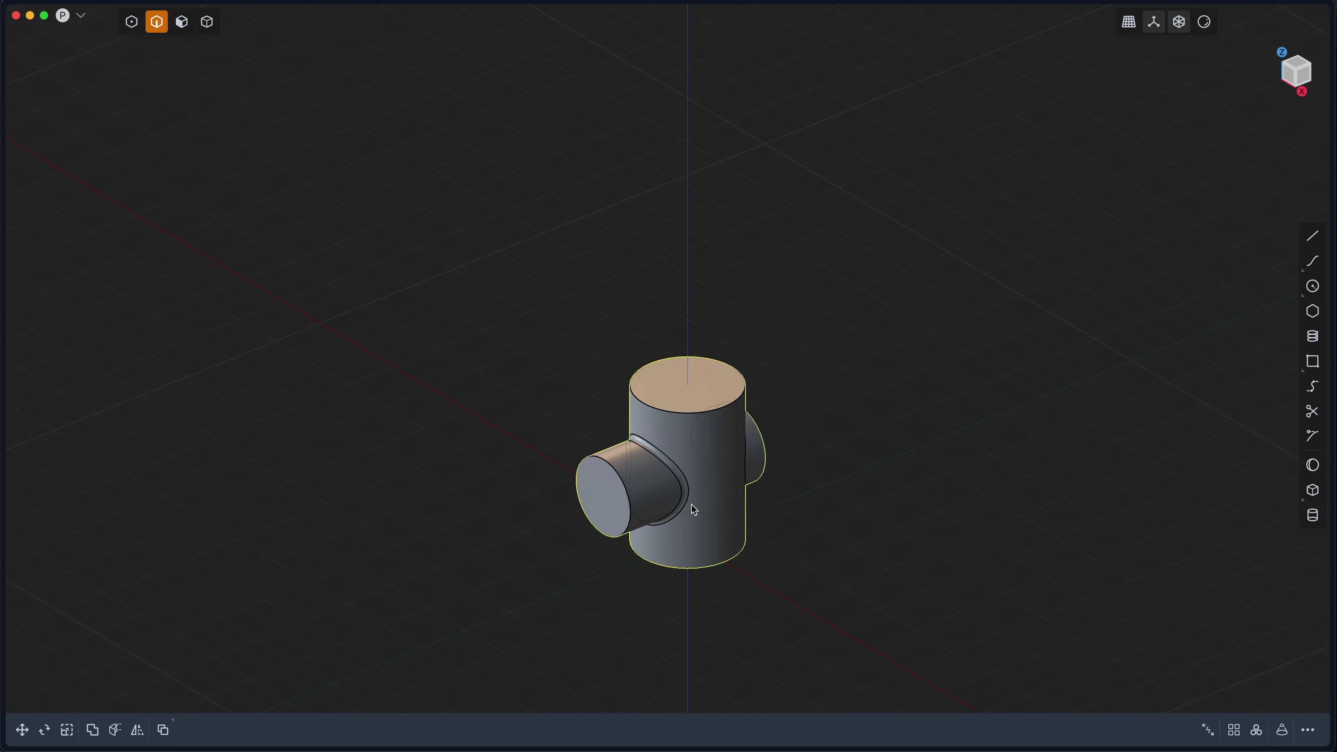
middle_drag(692, 509, 722, 543)
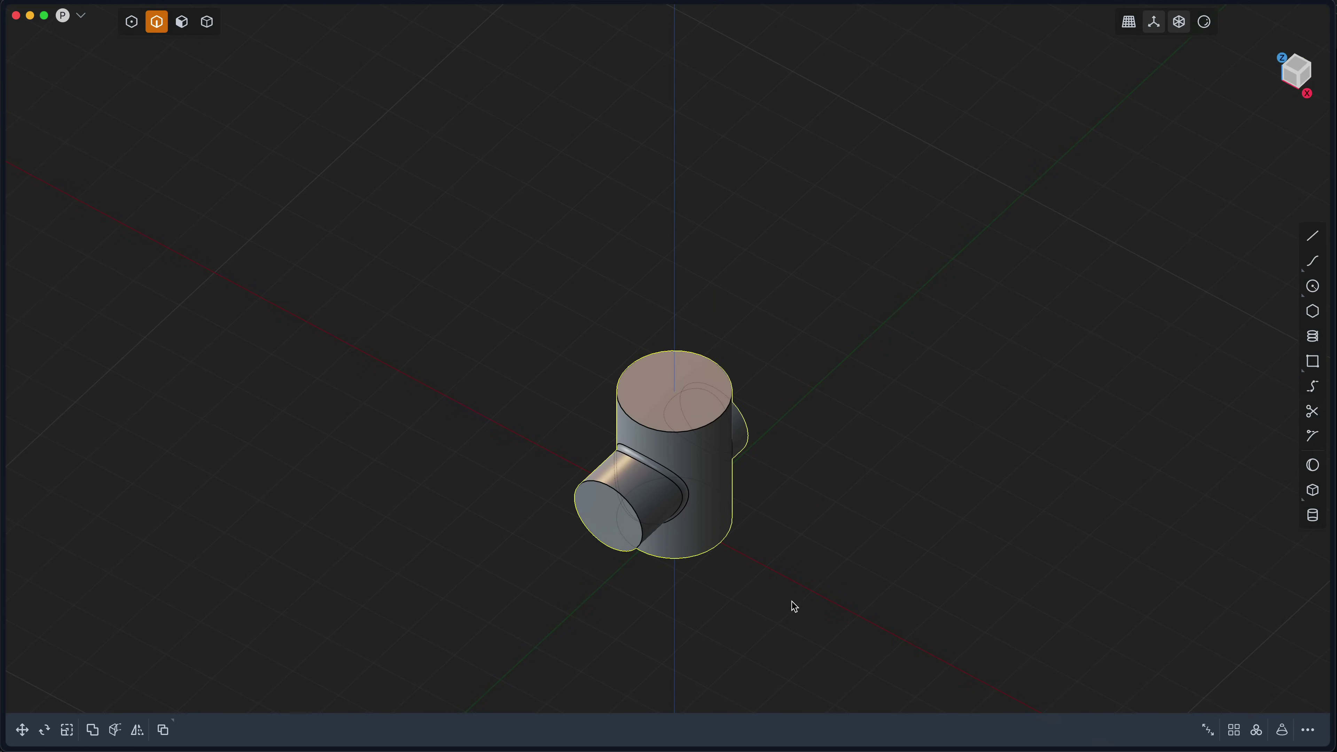
shift+middle_drag(792, 602, 820, 502)
scroll(801, 531, down, 3)
shift+middle_drag(815, 561, 722, 486)
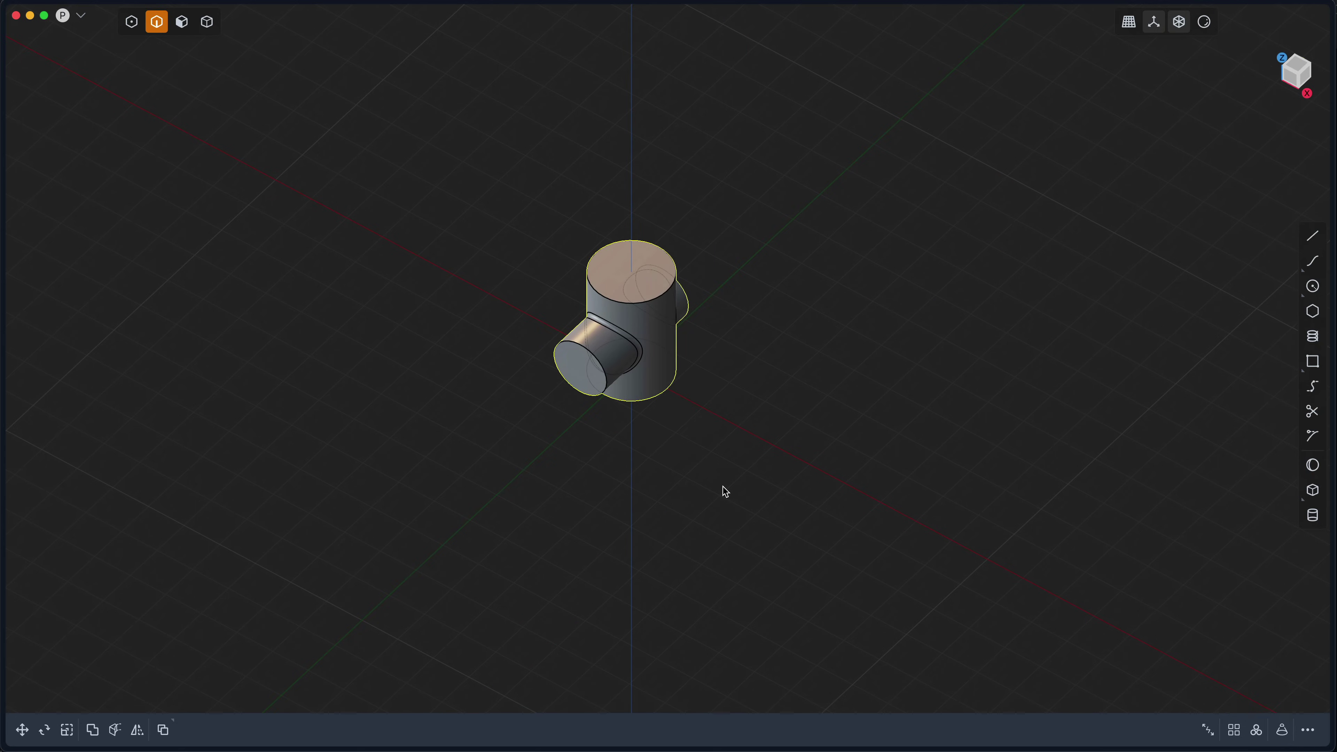
key(Tab)
mouse_move(709, 506)
shift+middle_down()
mouse_move(720, 514)
mouse_move(700, 486)
shift+middle_up()
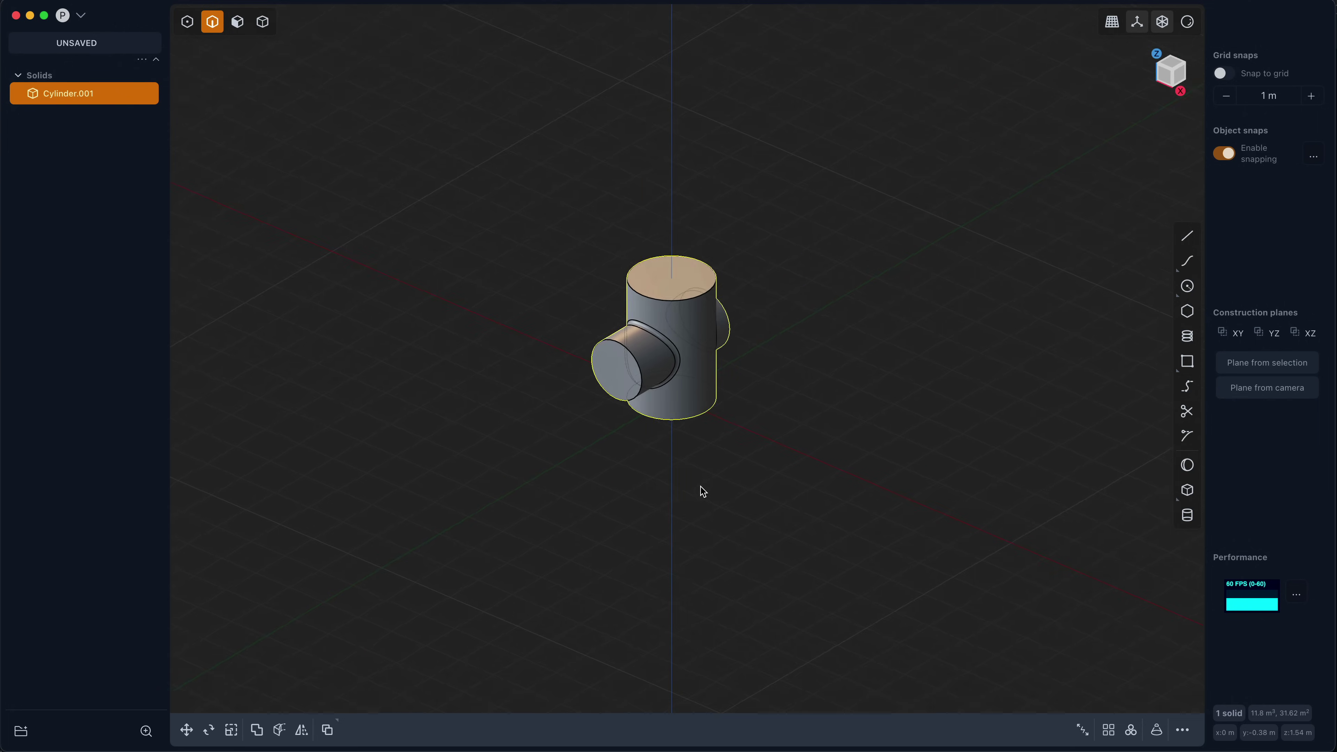
click(1109, 730)
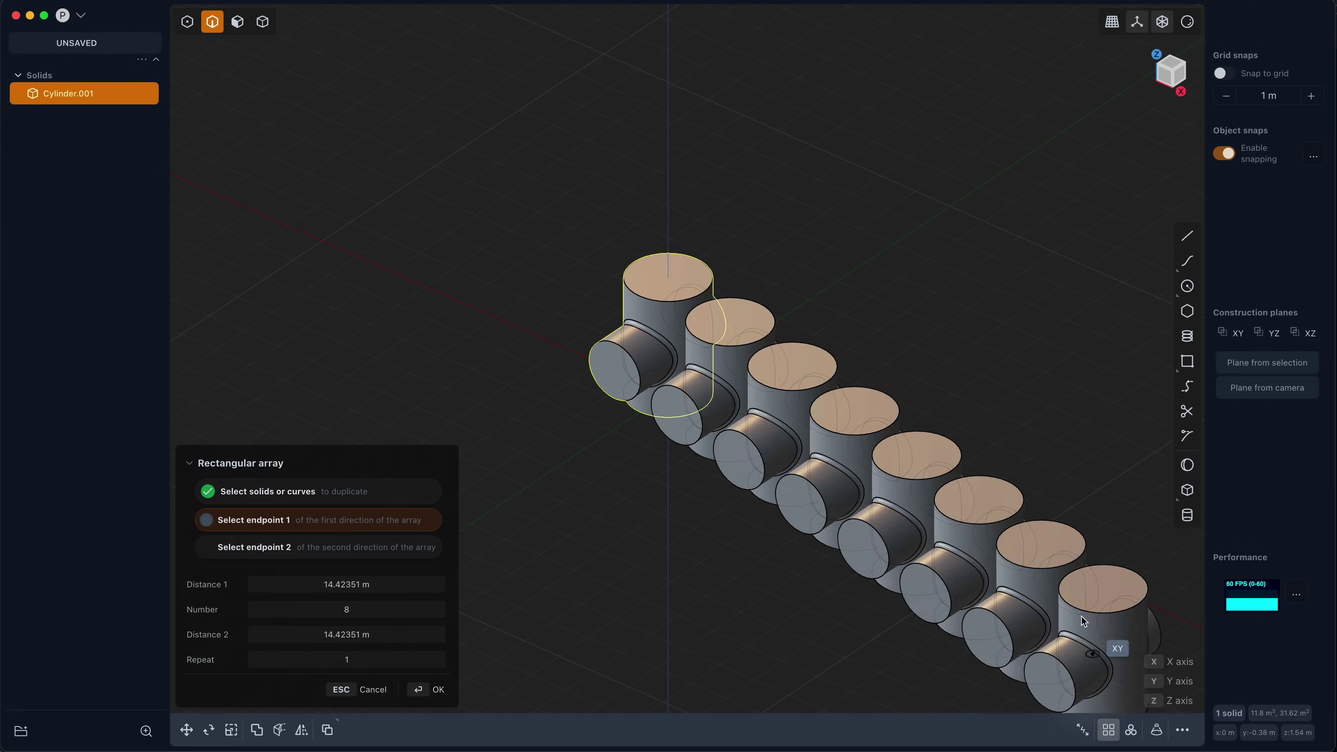
click(1078, 380)
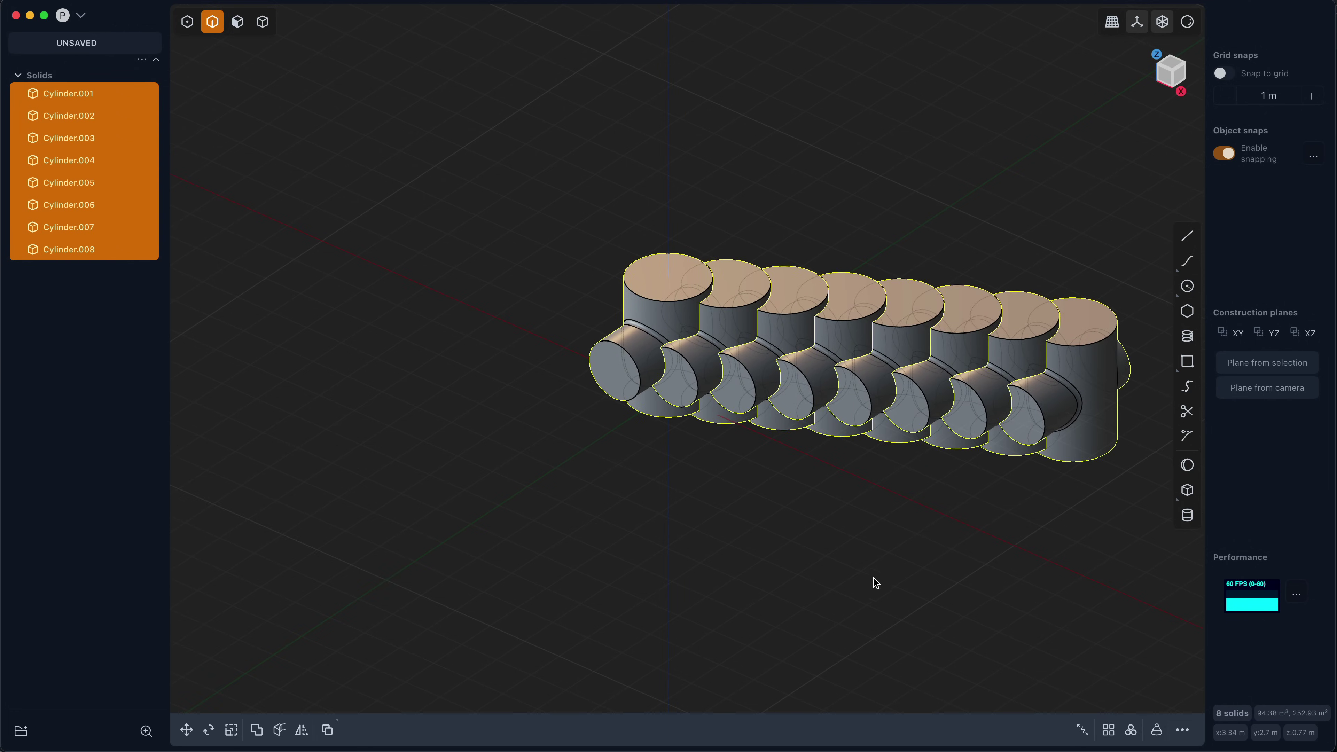
Isolate the solids Cylinder.001 through Cylinder.007, and within that view isolate Cylinder.001 through Cylinder.006
shift+middle_drag(873, 577, 749, 587)
click(749, 588)
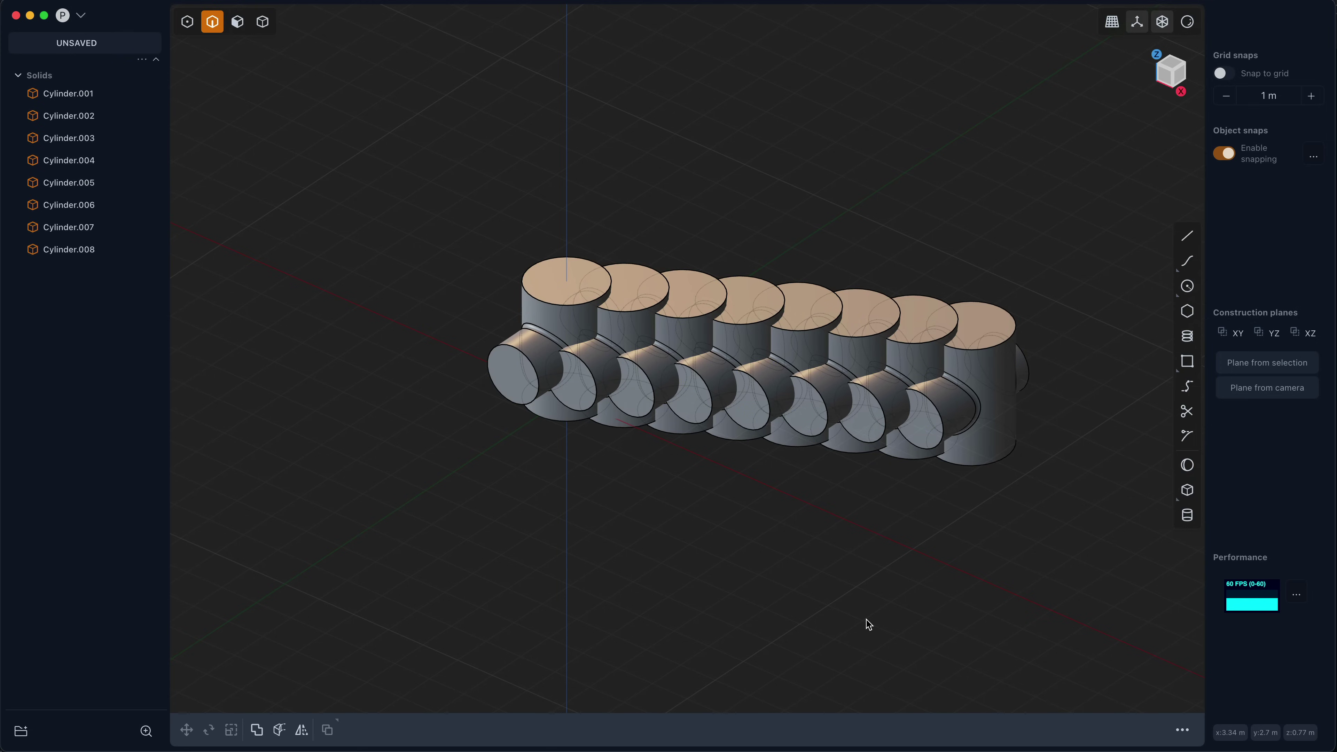
key(4)
drag(864, 620, 488, 241)
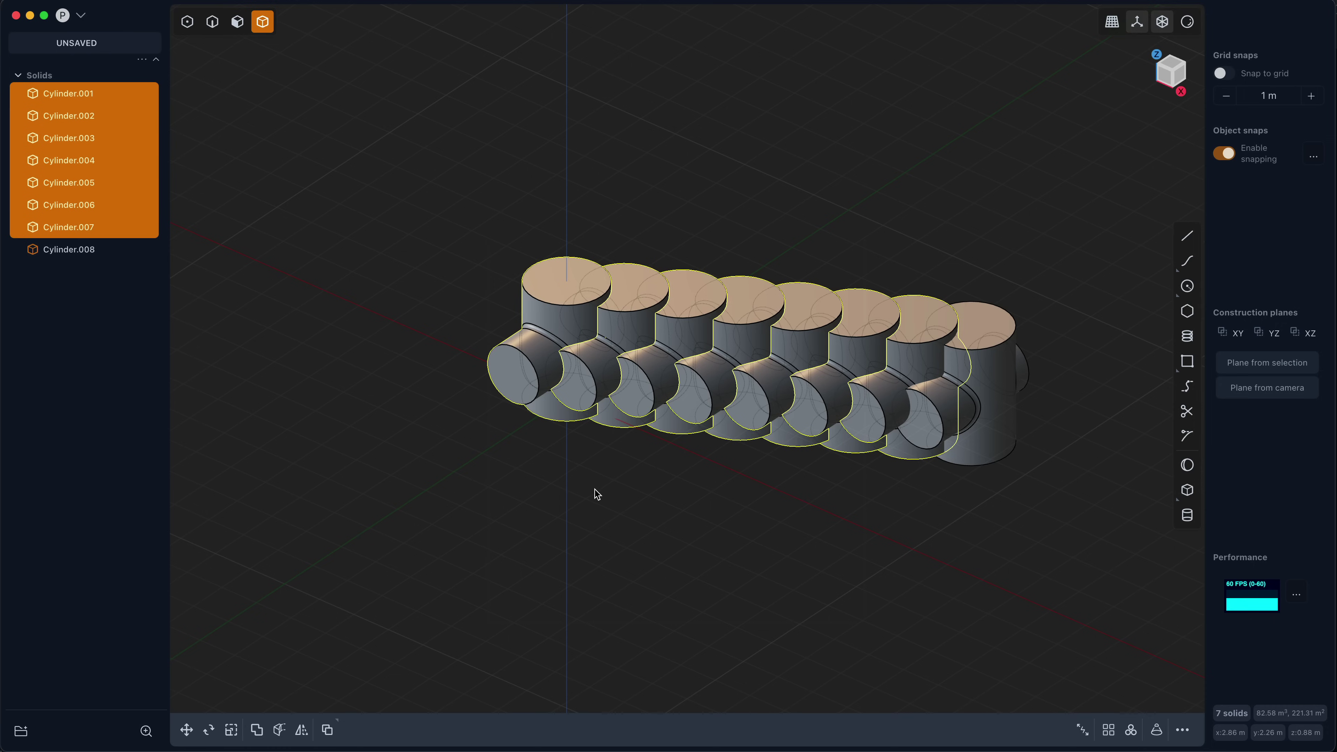
key(slash)
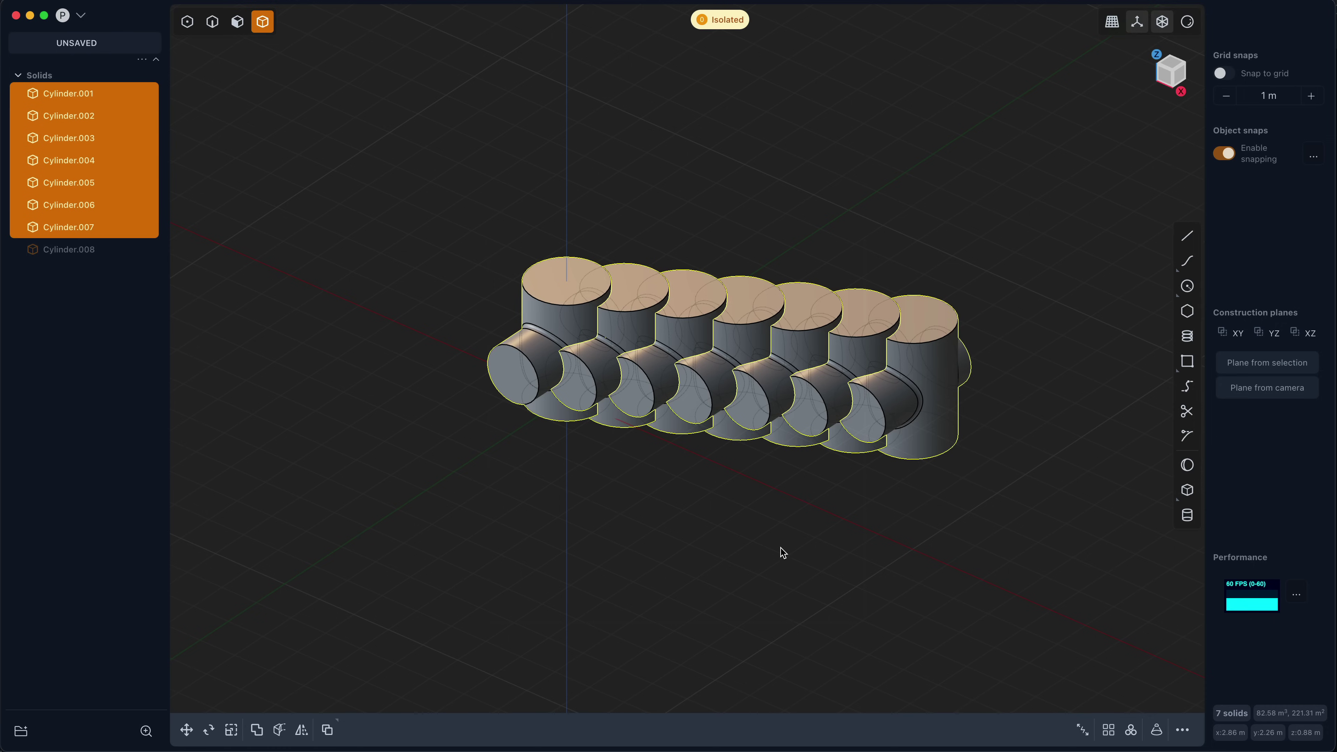
click(789, 558)
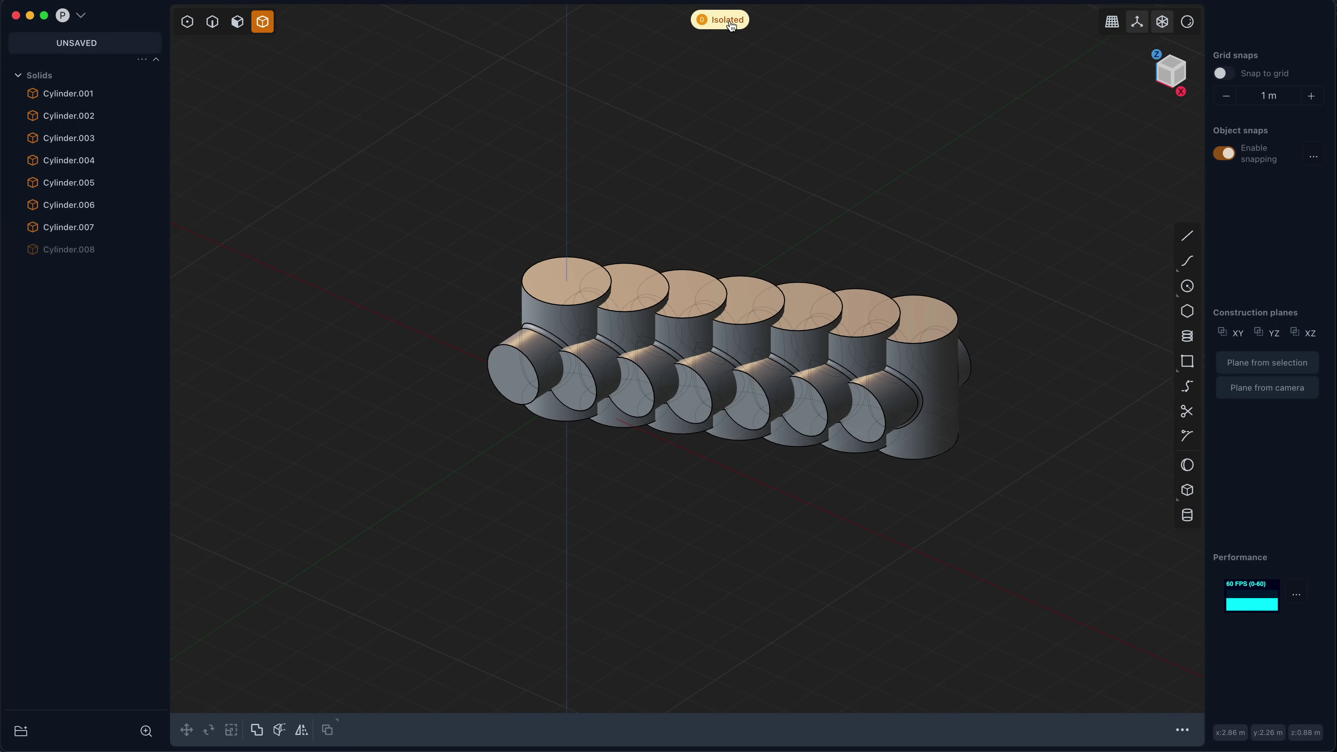
drag(789, 566, 493, 233)
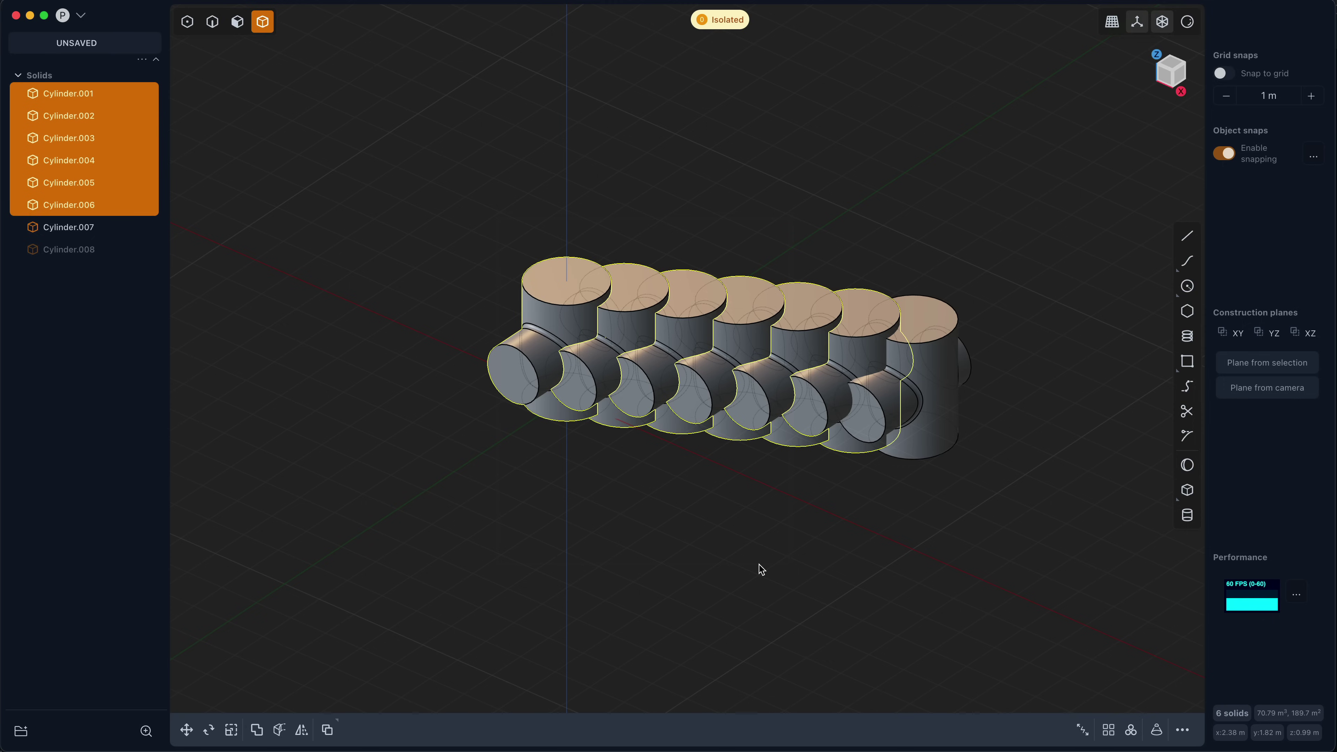
key(slash)
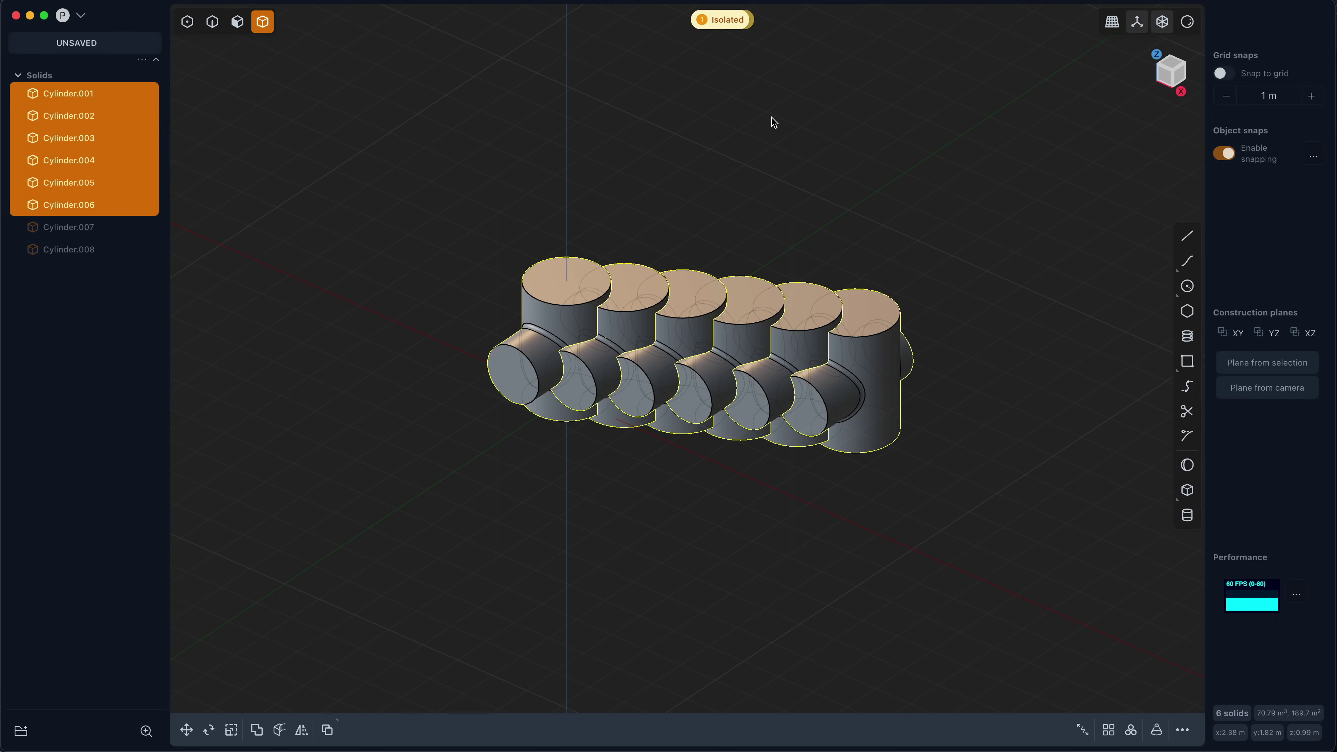
Nest two further isolations, one with Cylinder.001 through Cylinder.004 and one with Cylinder.001 through Cylinder.003
click(688, 510)
drag(719, 543, 529, 257)
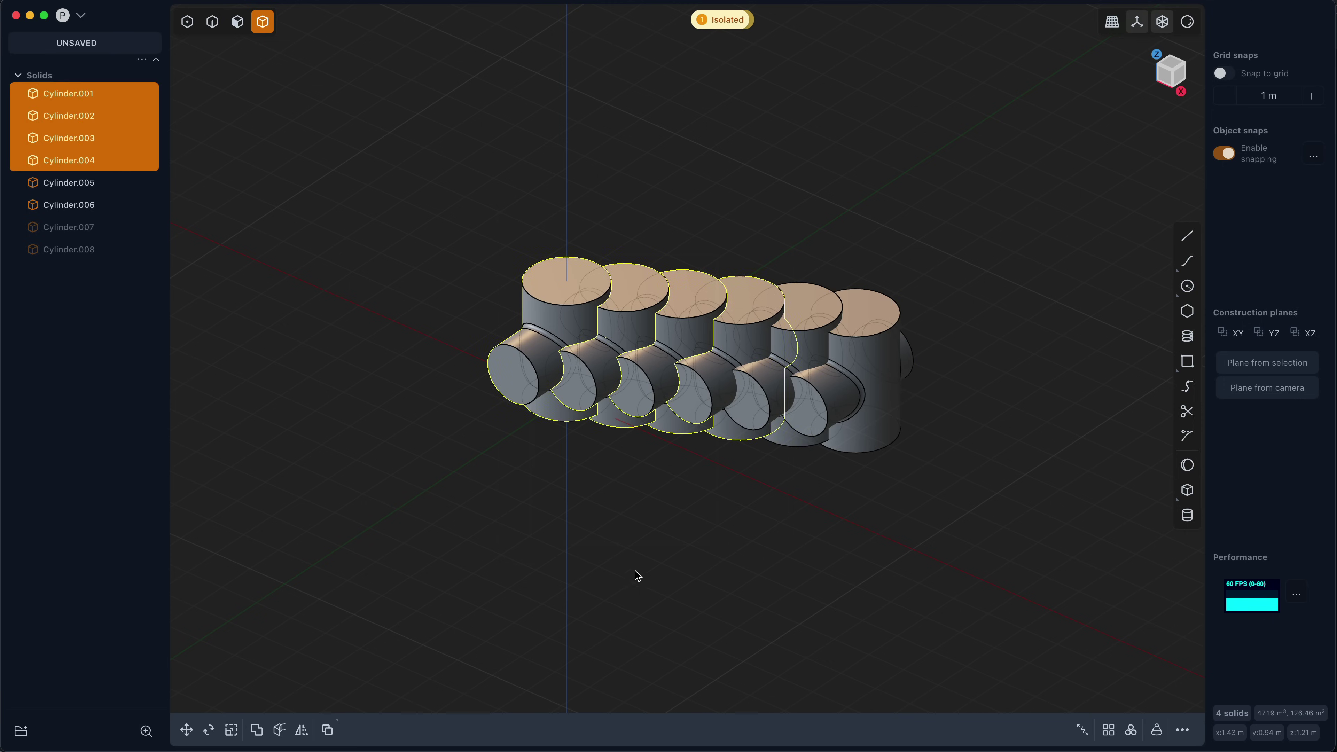
key(slash)
click(635, 574)
drag(740, 582, 489, 250)
key(slash)
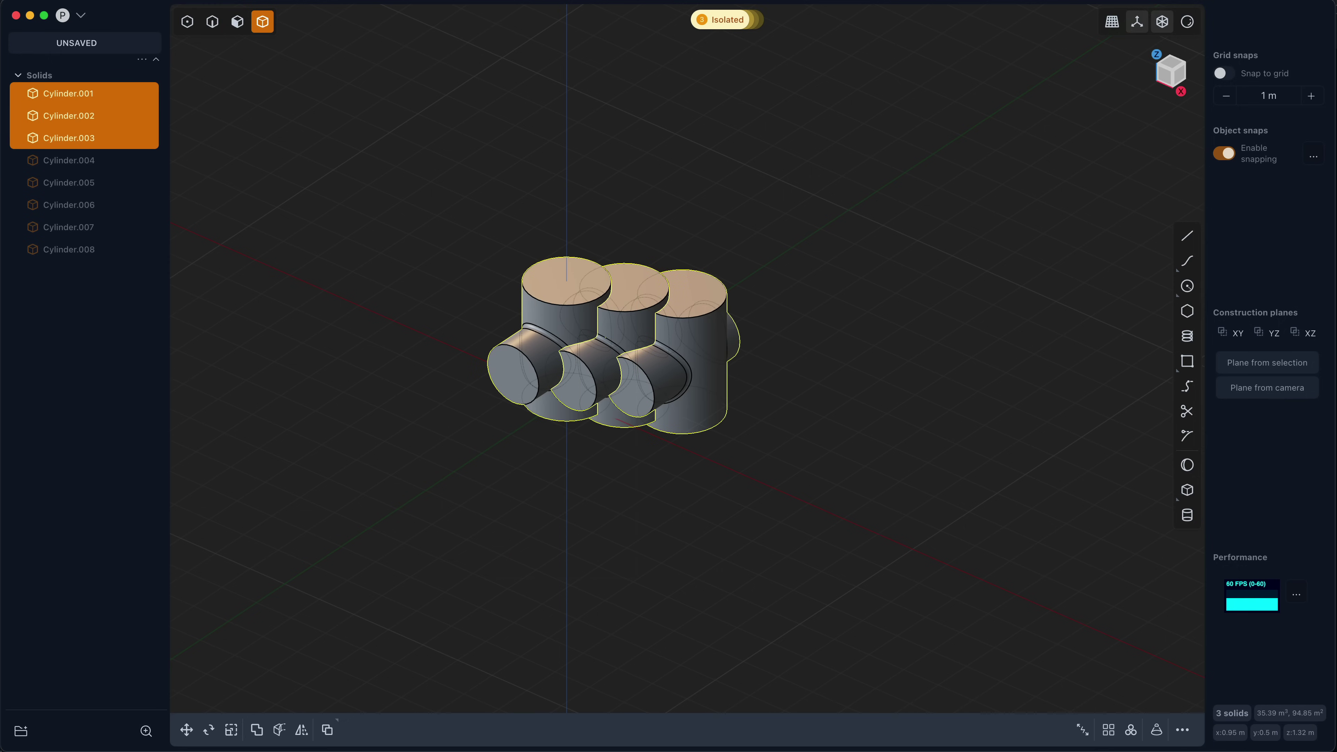
Deselect the solids and exit the nested isolations level by level until all eight solids are shown
click(715, 574)
key(slash)
key(slash)
key(slash)
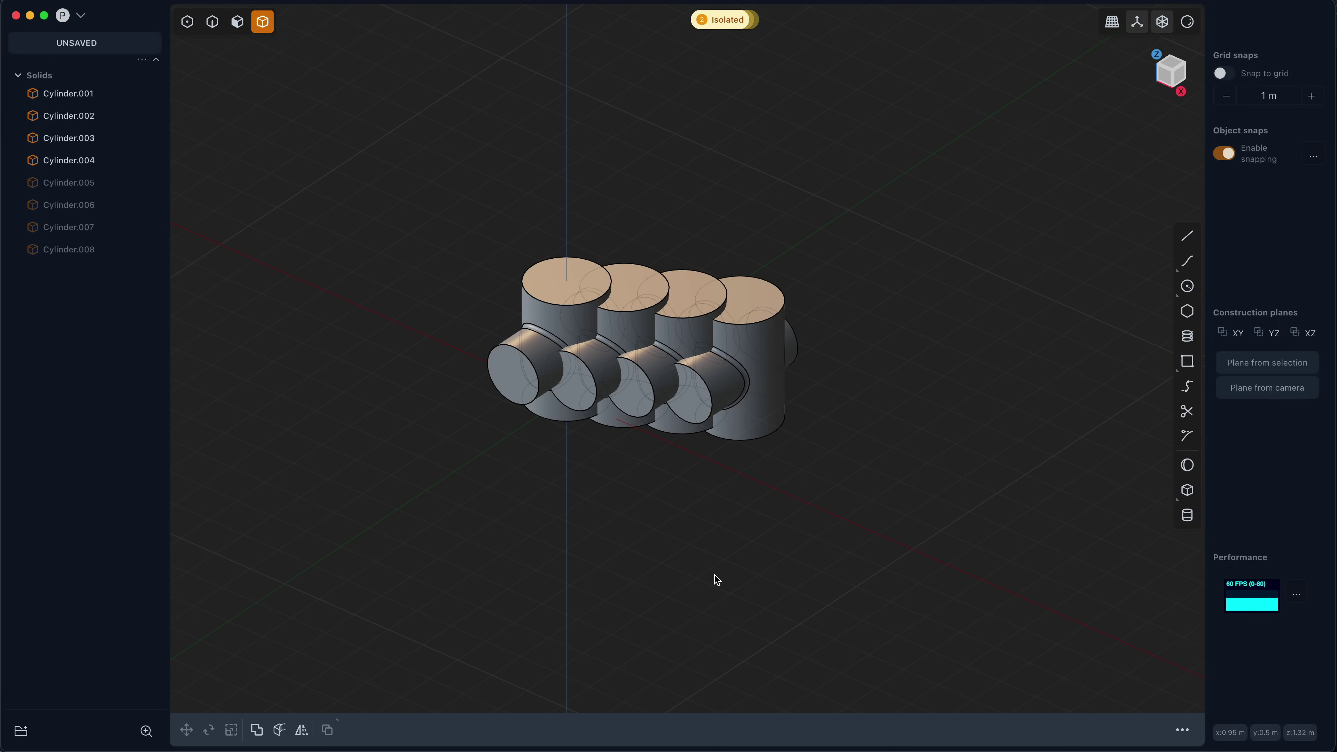
key(slash)
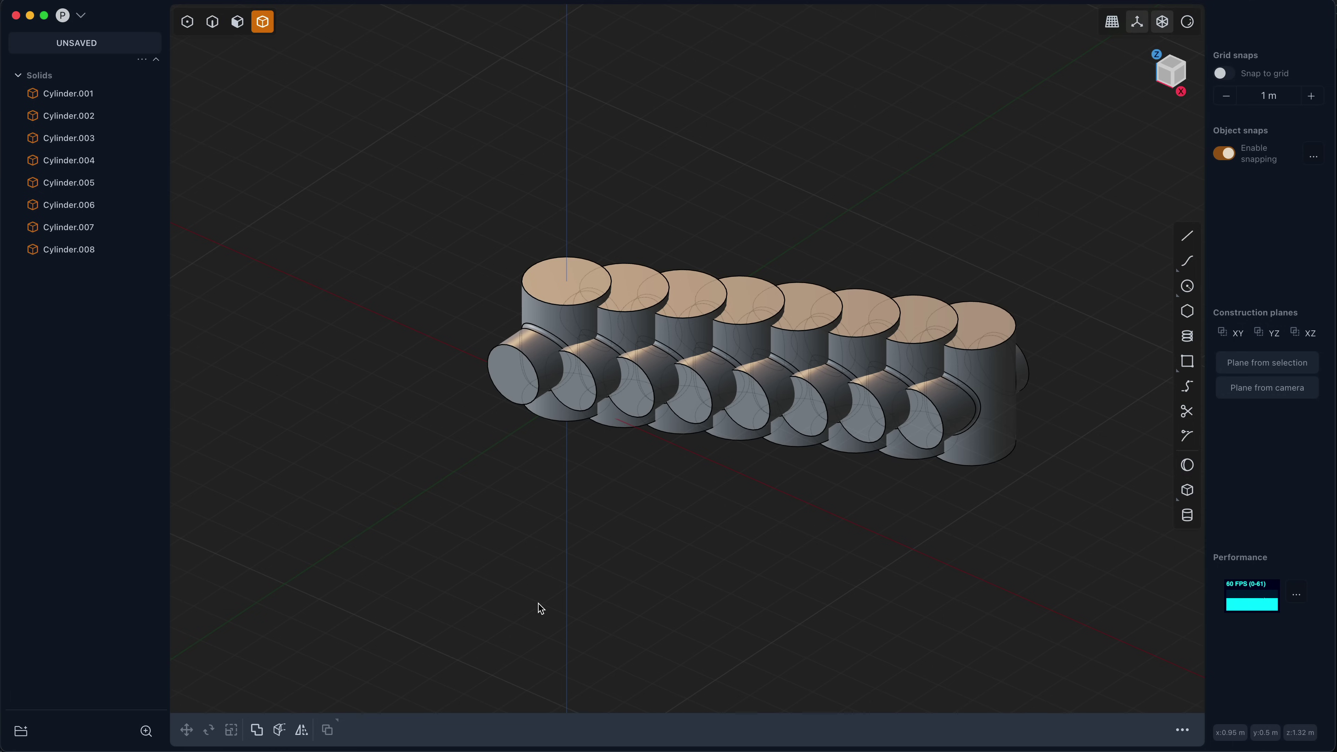
shift+middle_drag(607, 562, 545, 548)
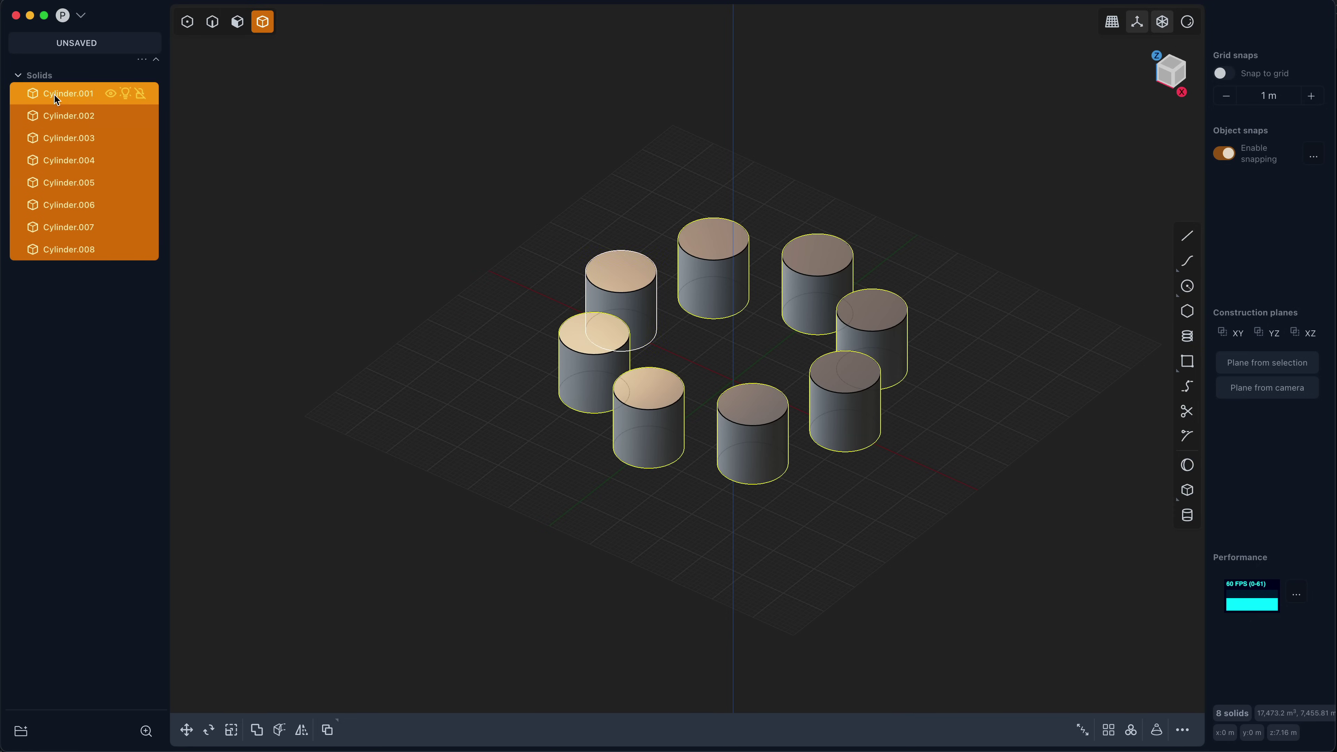
Draw a circle with a radius of about 12.09 m on the ground plane outside the ring of cylinders
click(1187, 286)
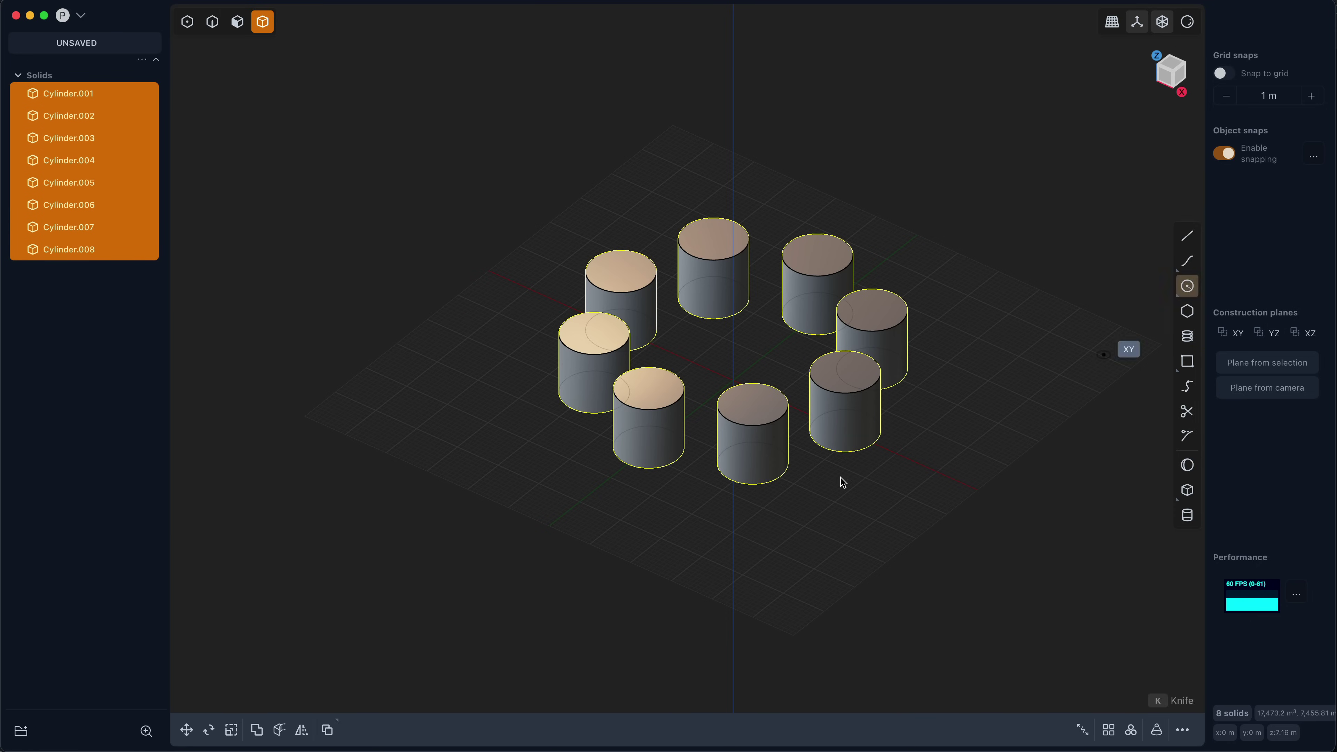
click(506, 499)
click(551, 517)
Extrude the circle's region upward by about 15.12 m into a new solid
key(3)
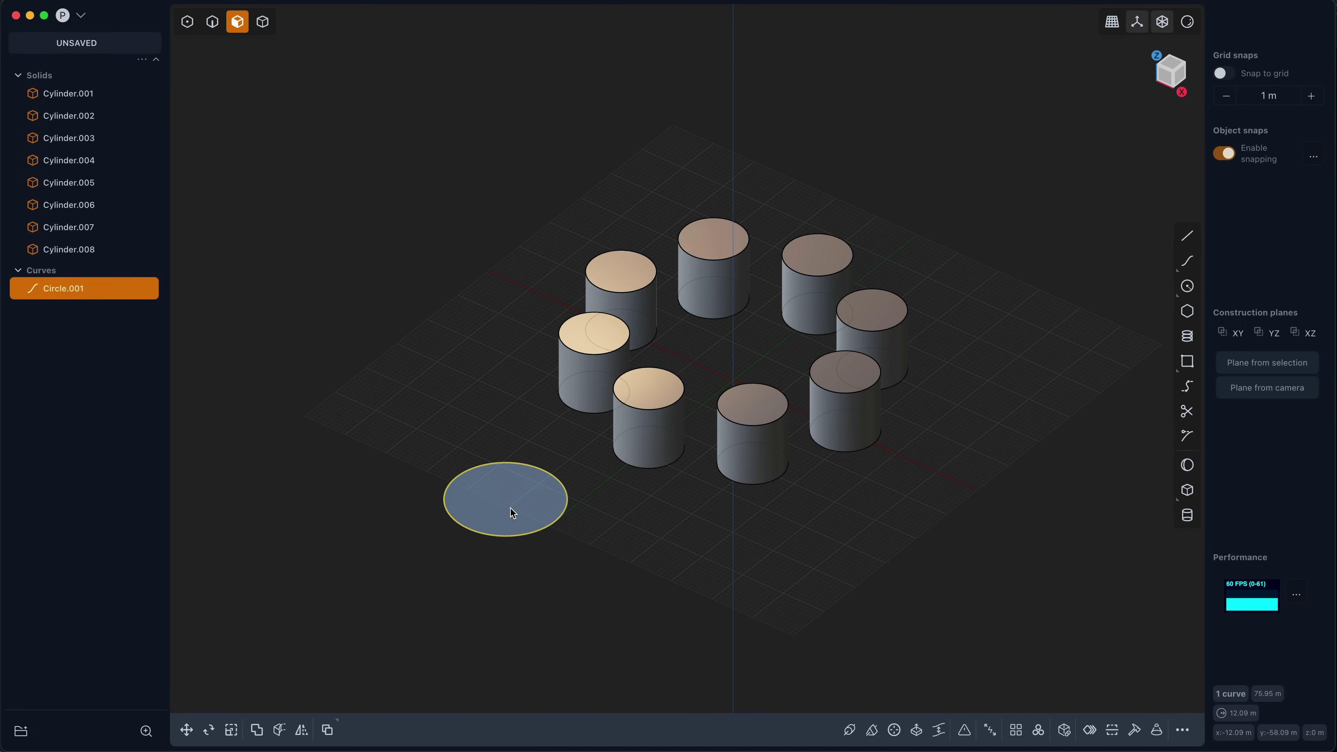
click(510, 507)
key(e)
drag(511, 452, 531, 359)
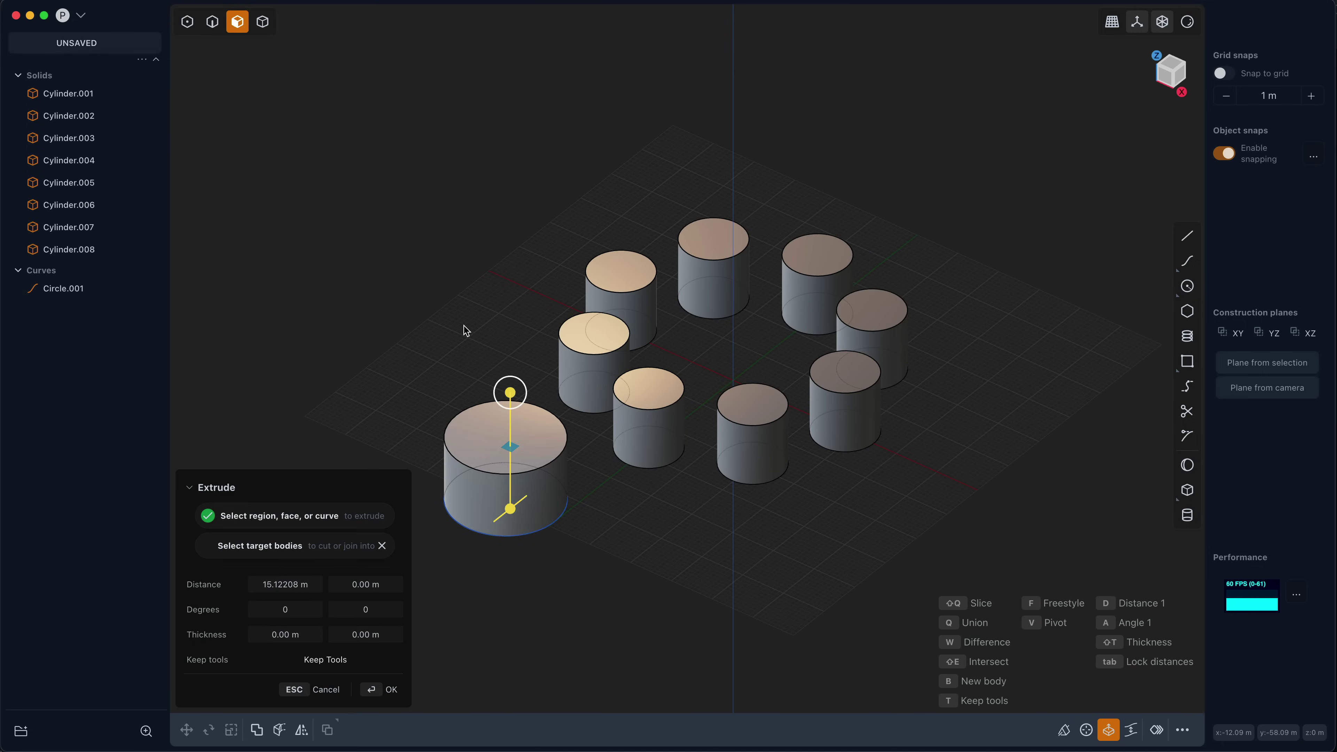
key(Return)
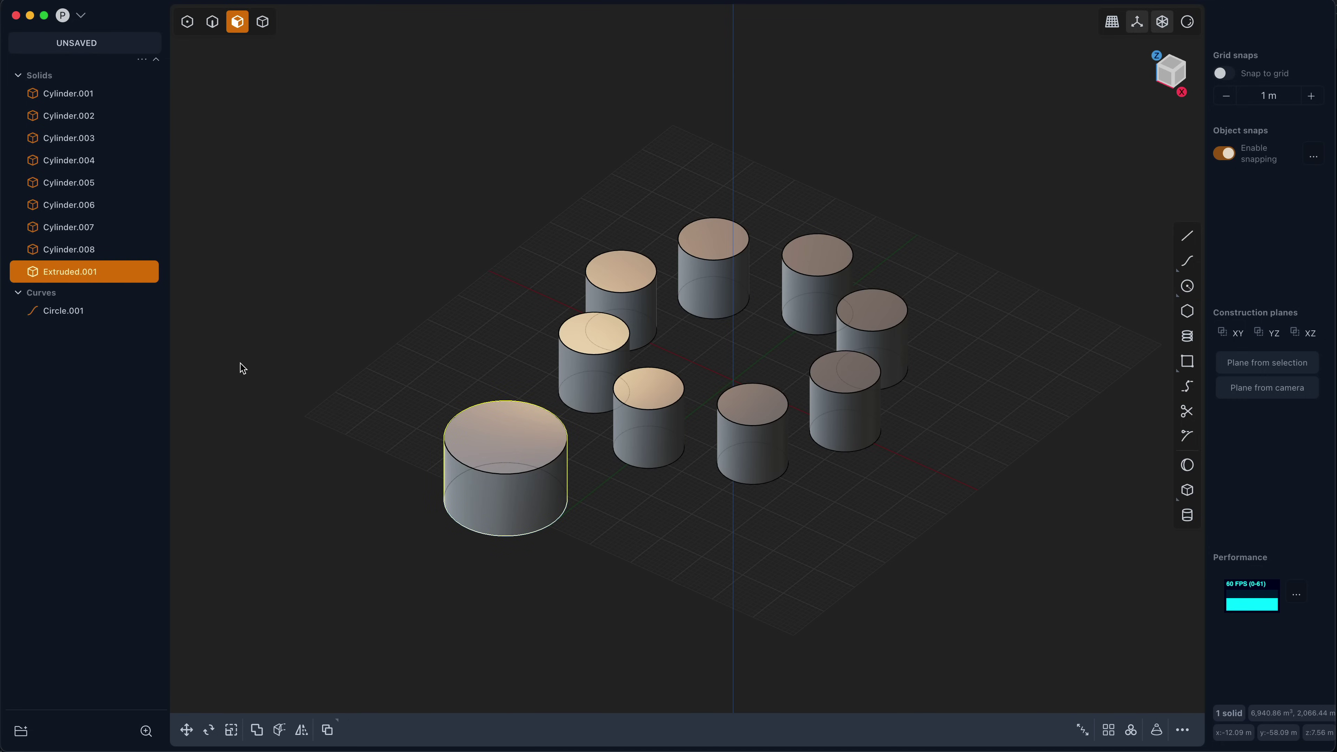
Delete the extruded solid and its source circle, leaving only the ring of cylinders
click(639, 563)
key(4)
click(535, 439)
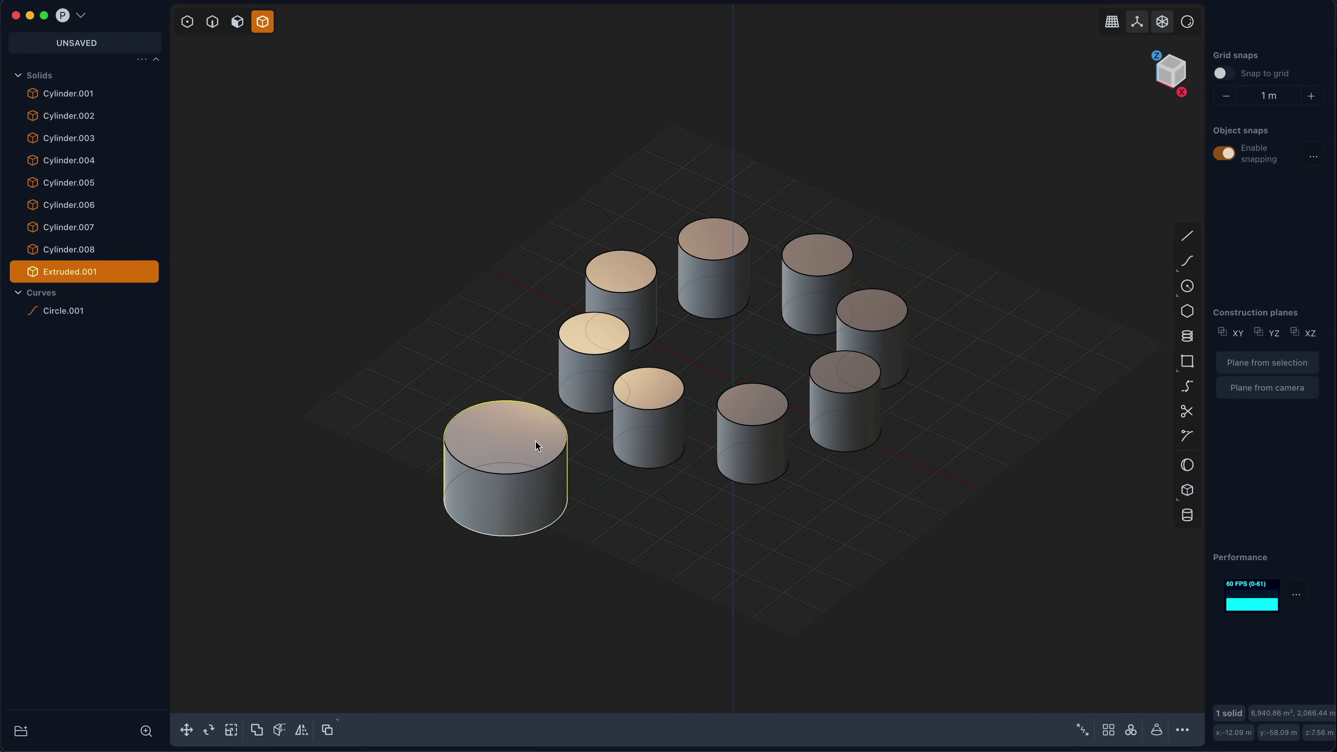
key(Delete)
key(2)
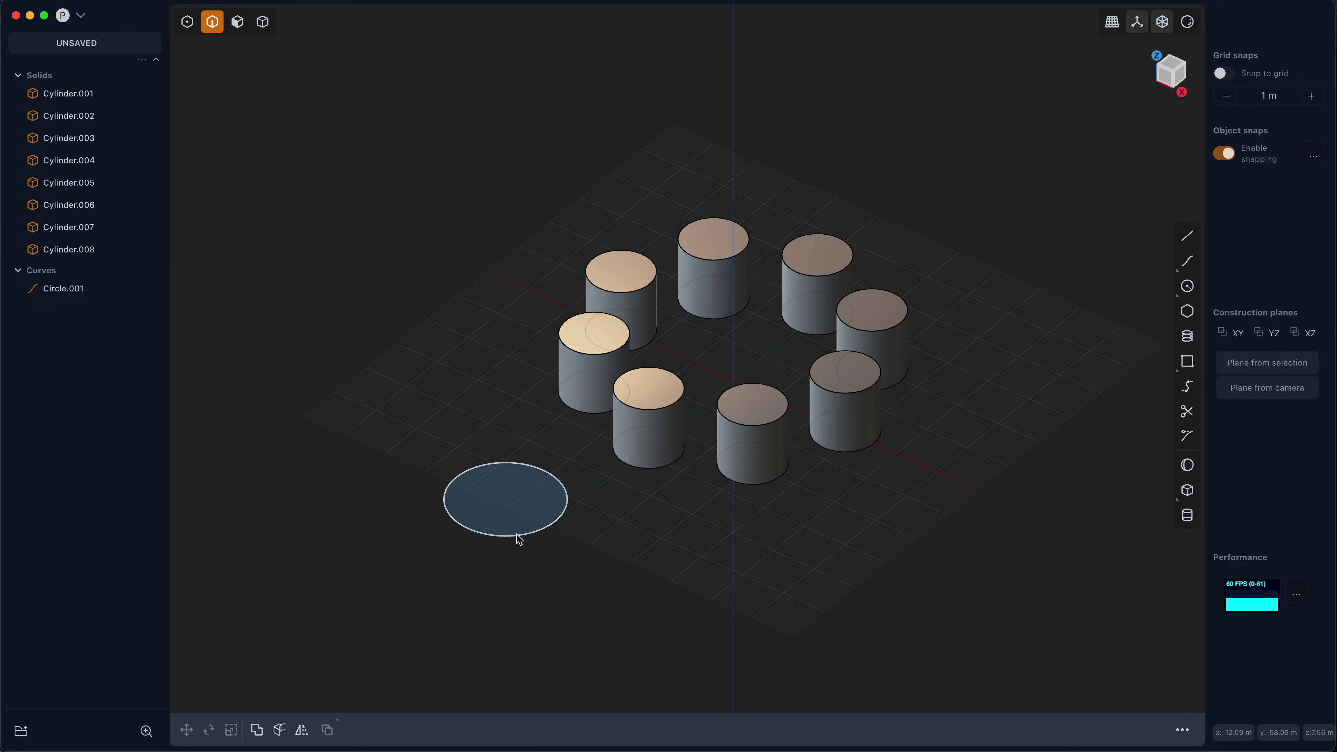
click(518, 535)
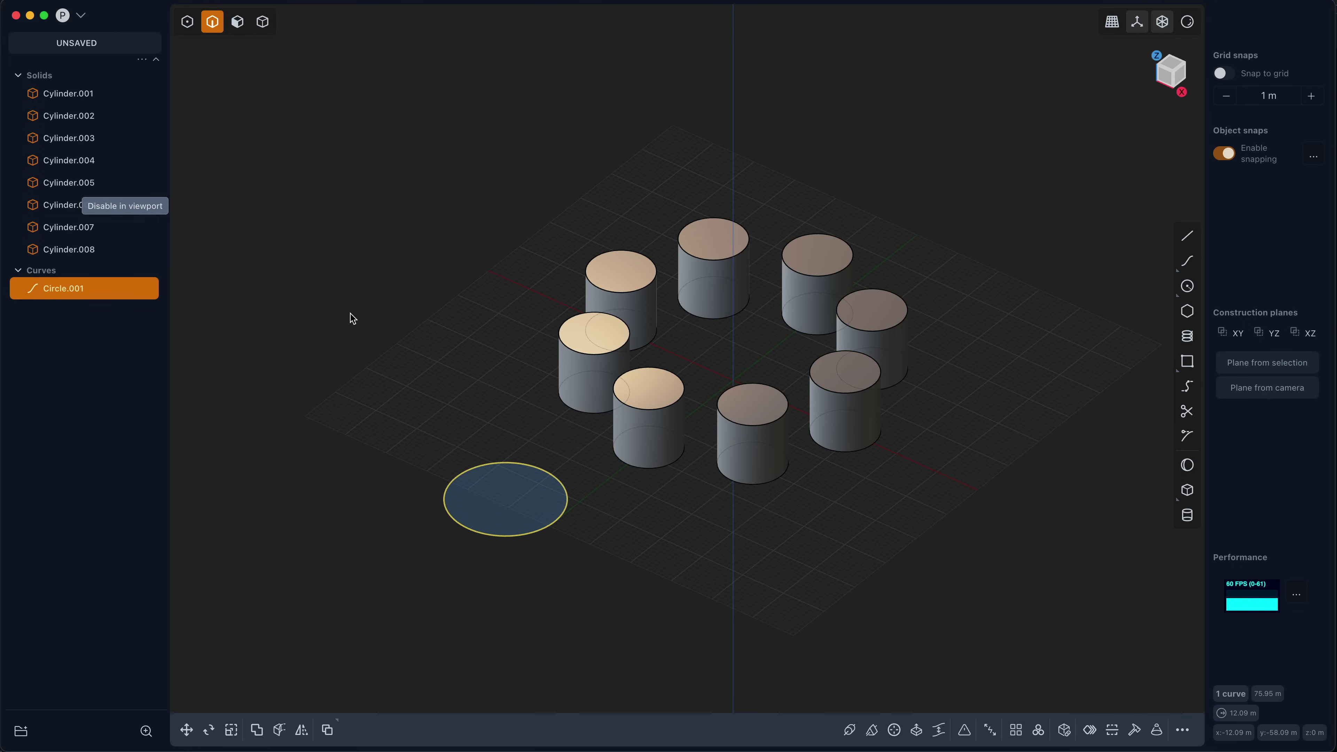
key(Delete)
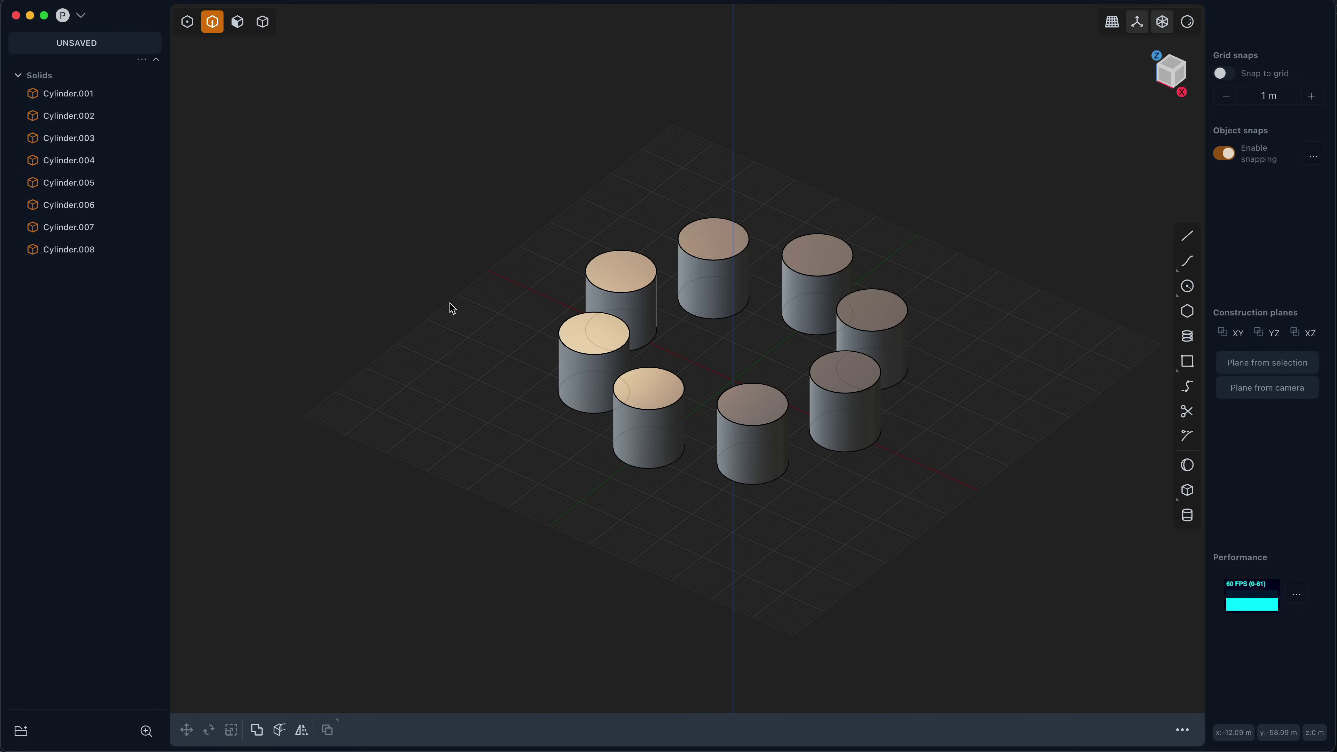
Group Cylinder.004 through Cylinder.008, and put Cylinder.001 through Cylinder.003 into a second group
click(56, 249)
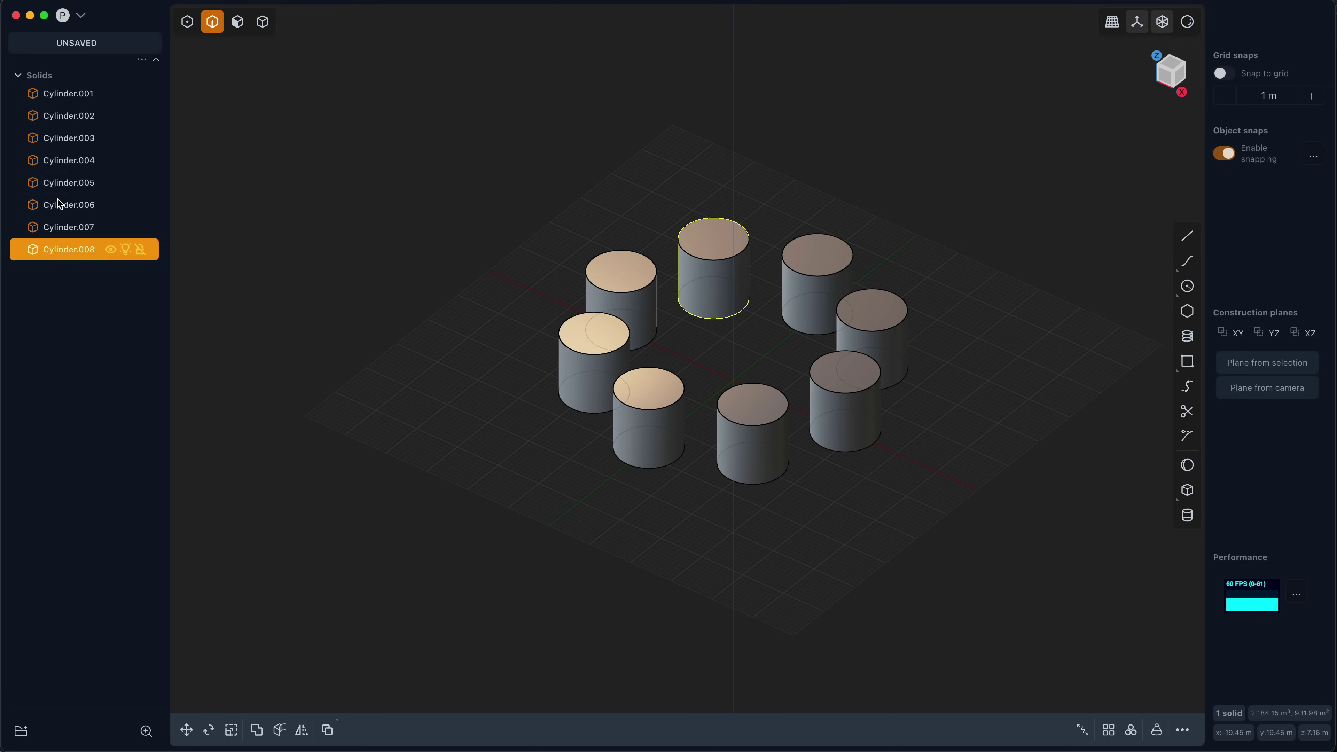
shift+click(58, 168)
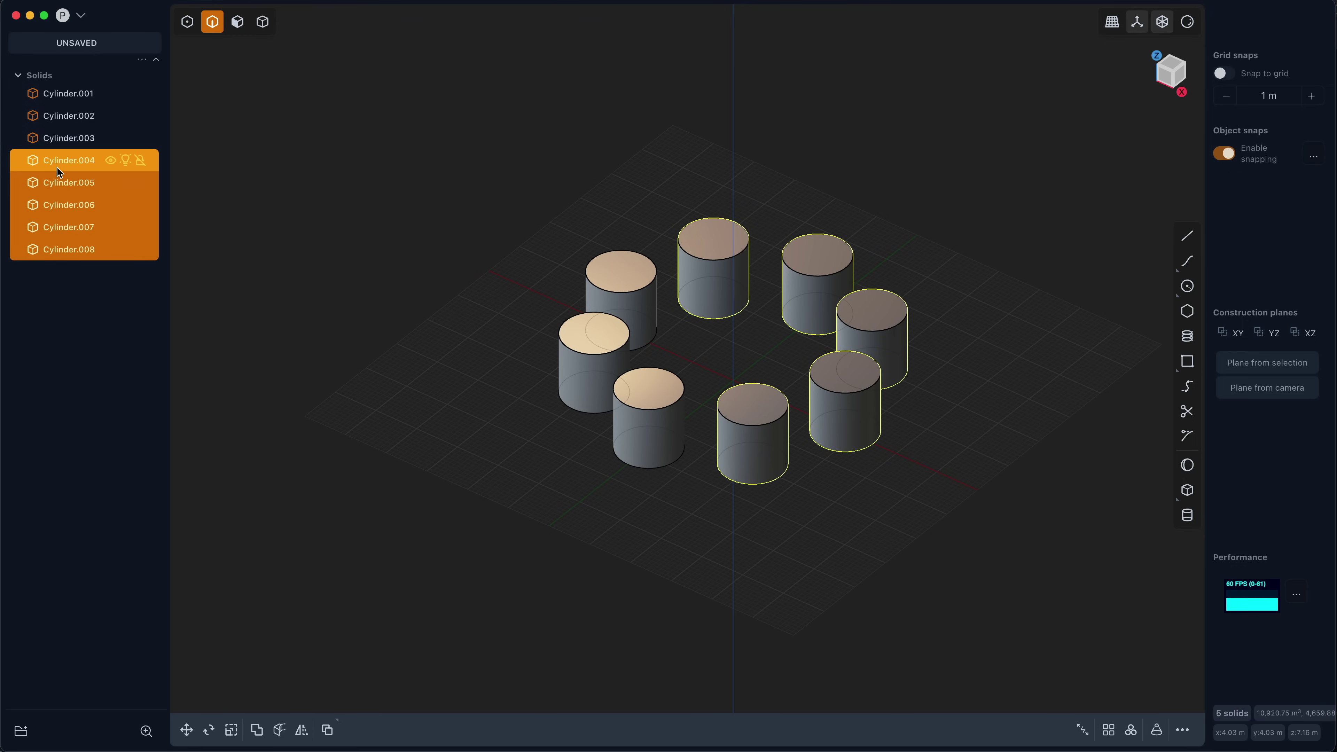
key(ctrl+g)
click(67, 119)
shift+click(60, 160)
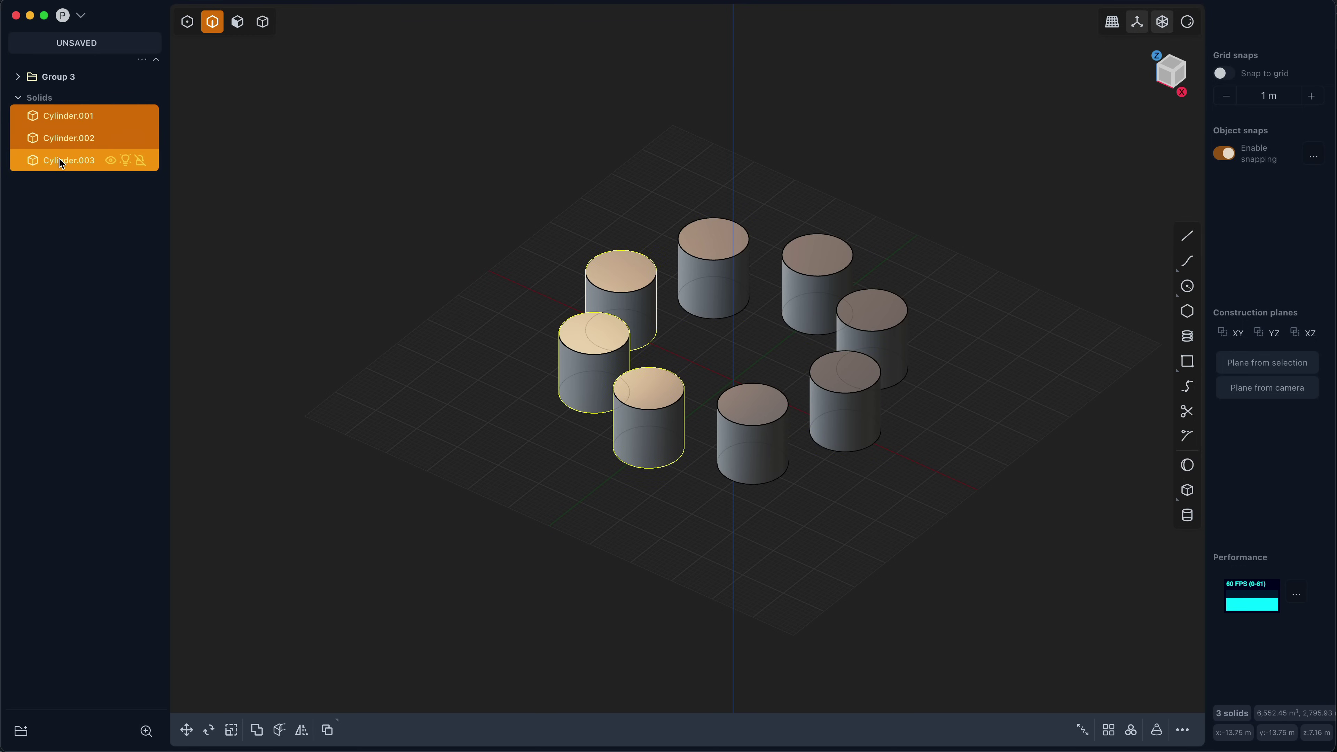
key(ctrl+g)
Expand both groups in the outliner and nest Group 4 inside Group 3
click(18, 99)
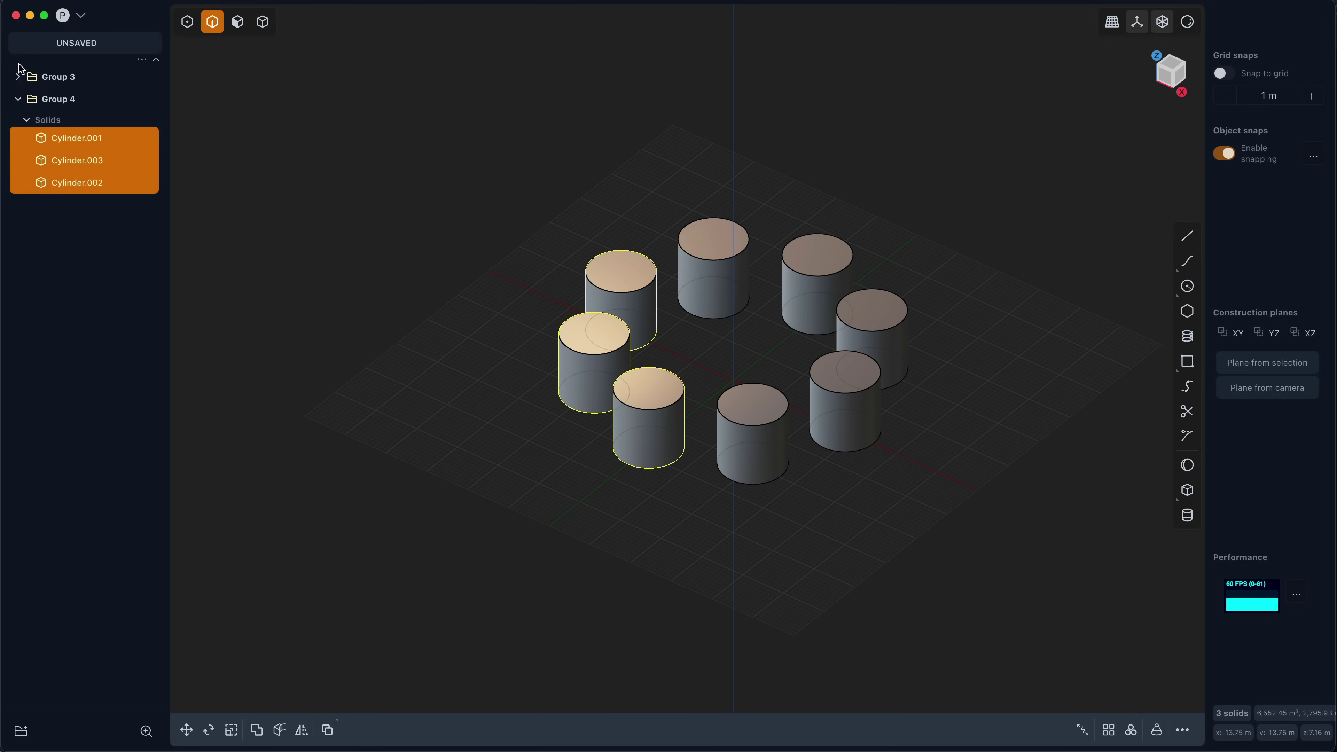
click(19, 76)
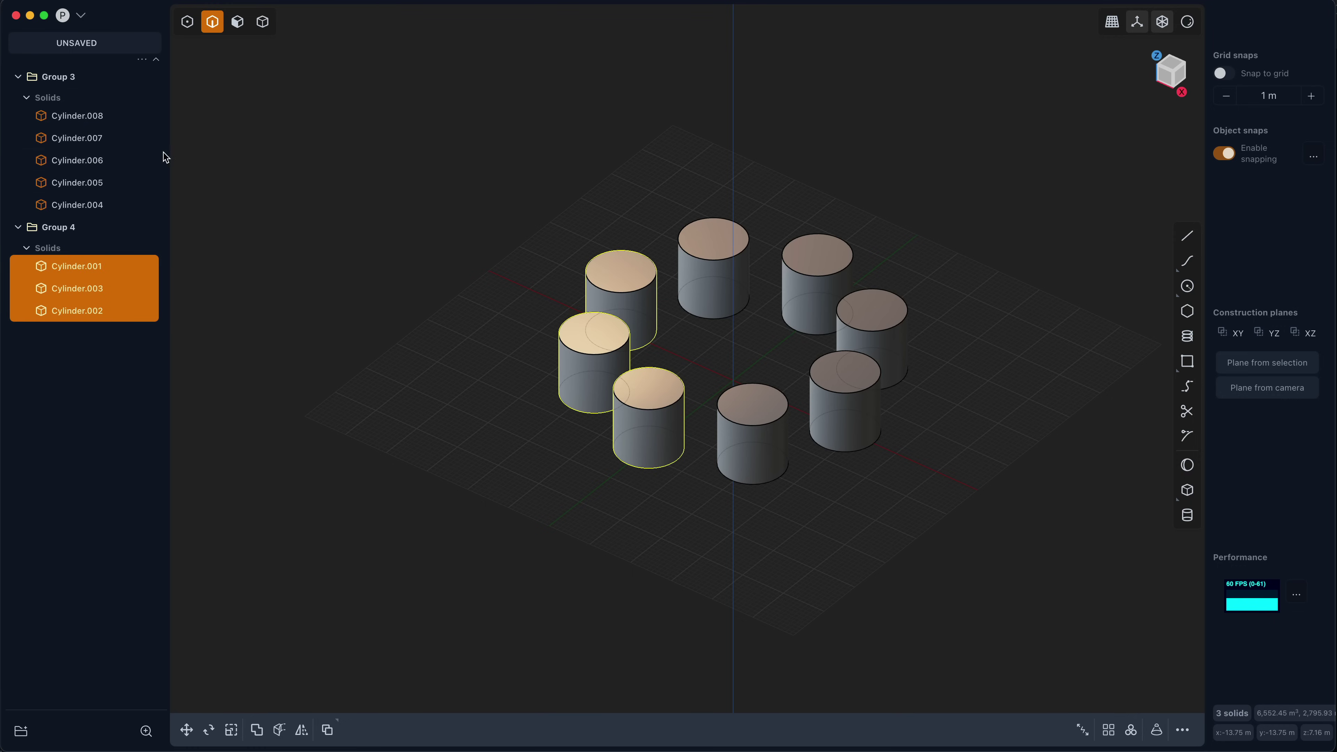
drag(52, 230, 76, 75)
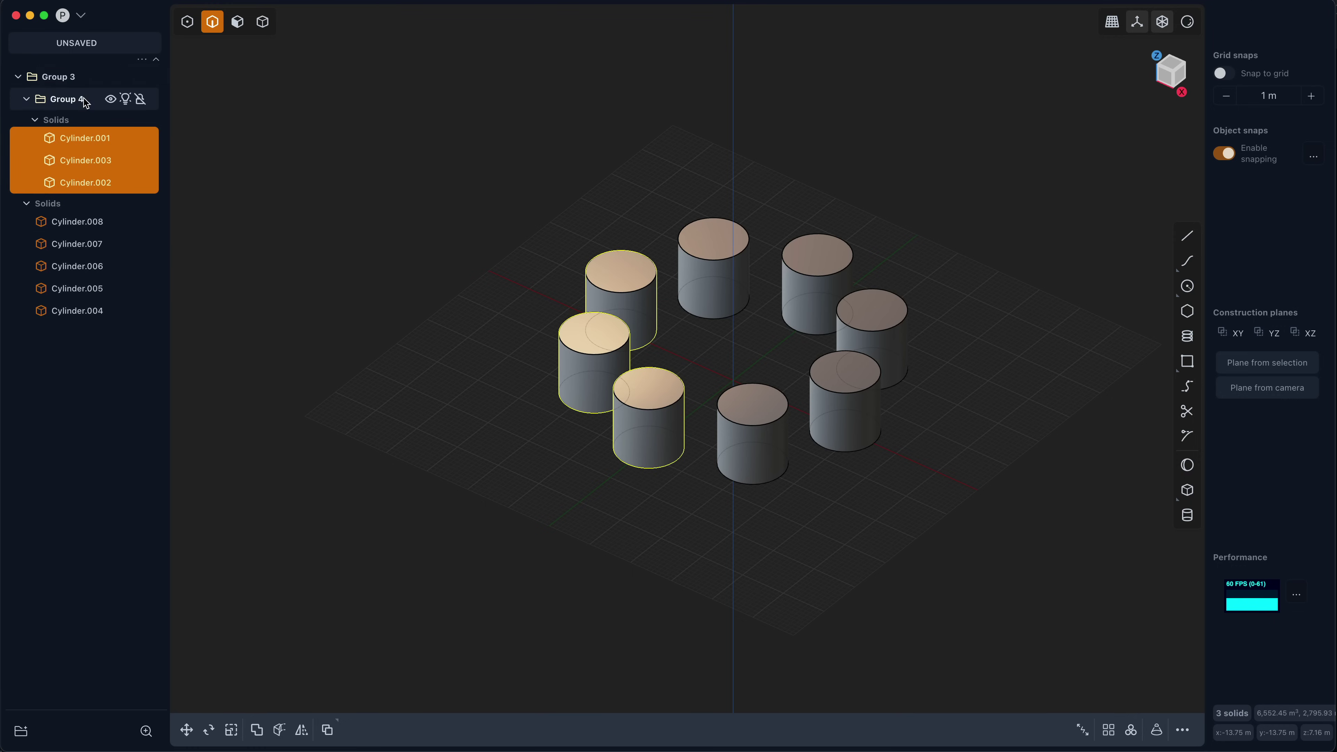
Examine the context options available for Group 3 and dismiss them without choosing one
click(75, 81)
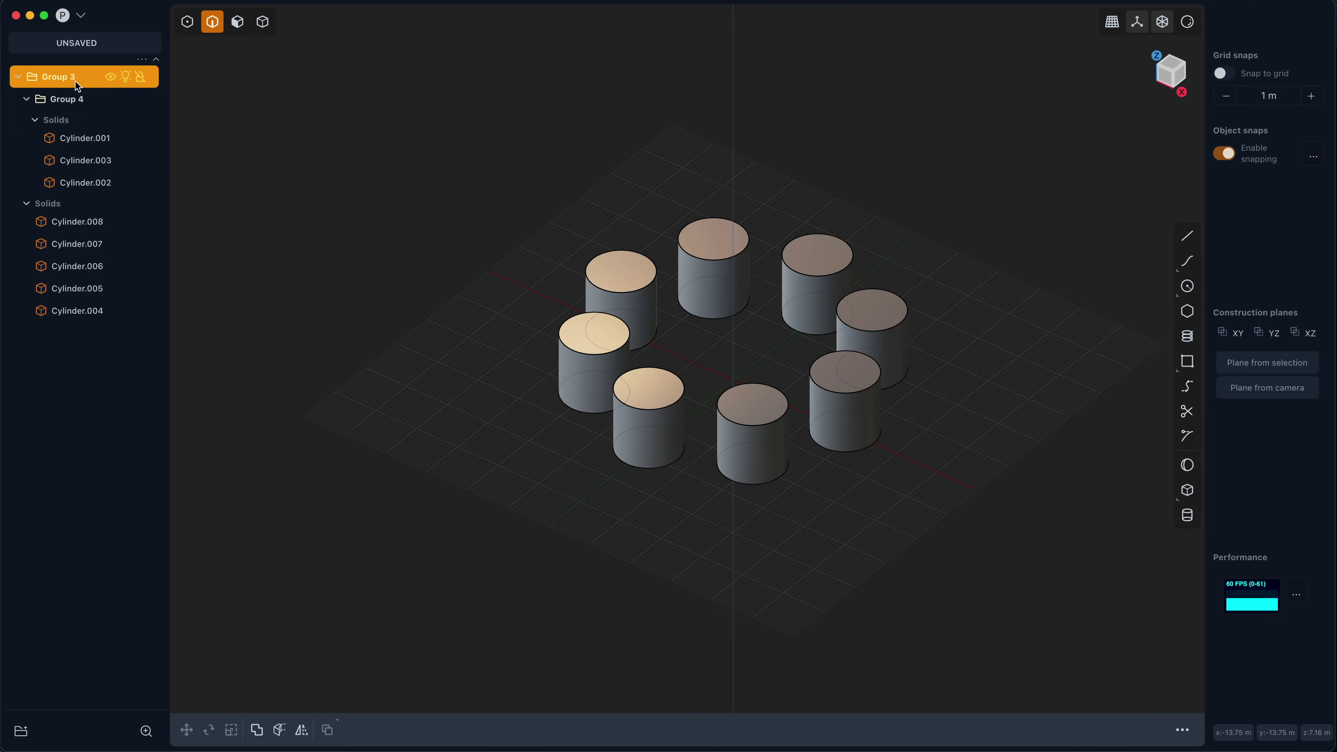
right_click(74, 81)
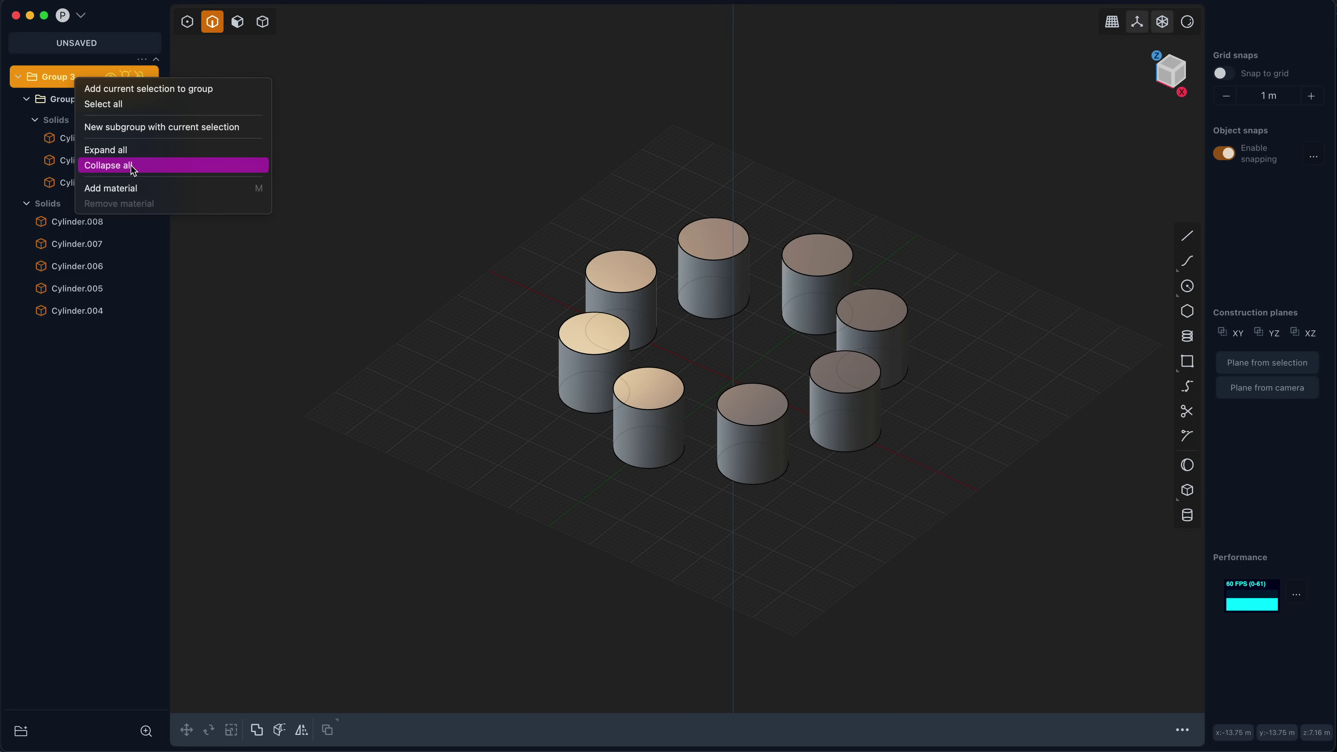
click(385, 258)
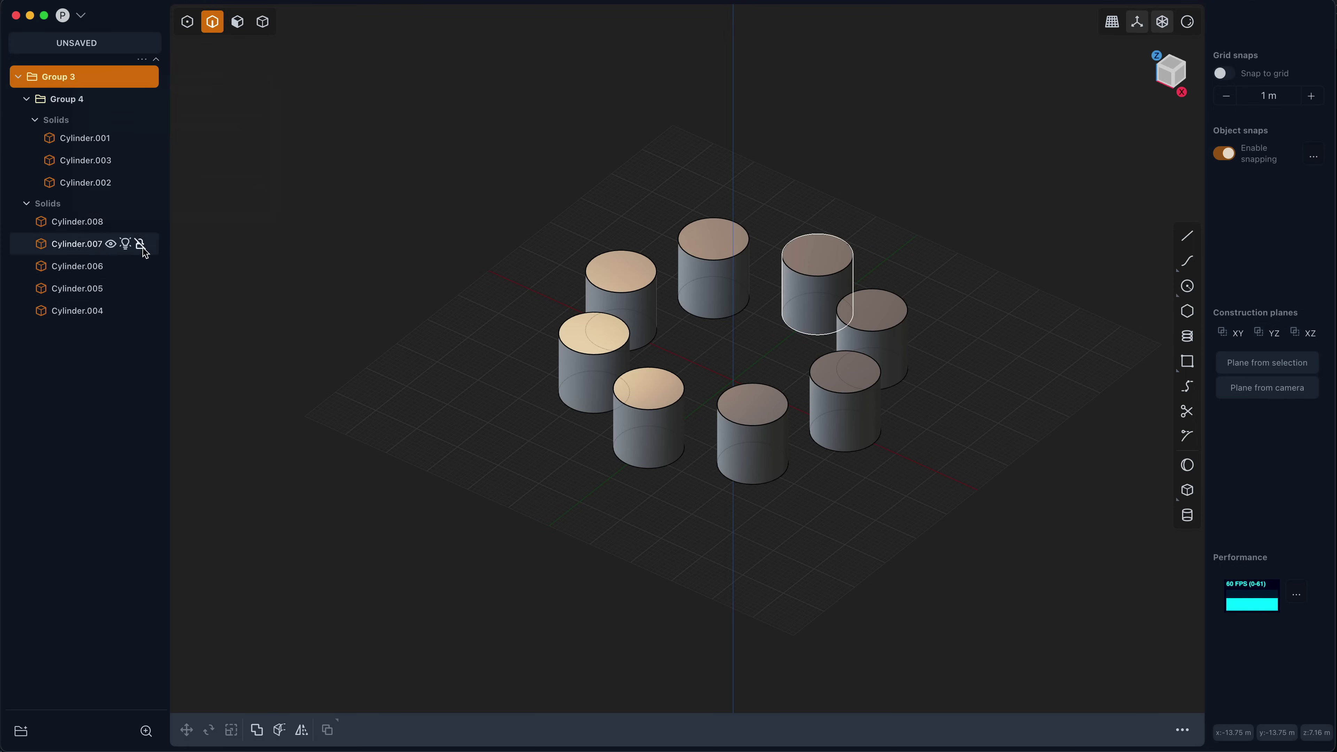
Ungroup Cylinder.004 through Cylinder.008 from Group 3 and add them to Group 4
click(76, 221)
shift+click(73, 311)
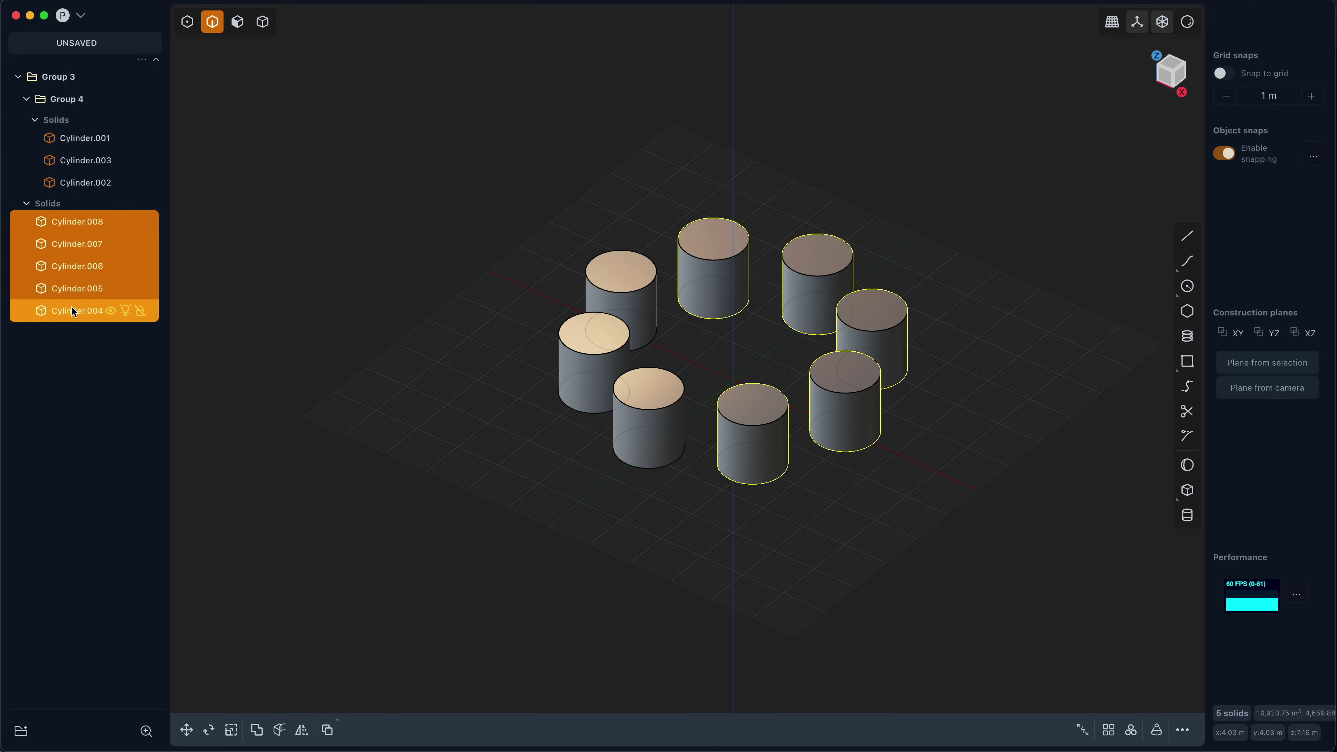
key(super+shift+g)
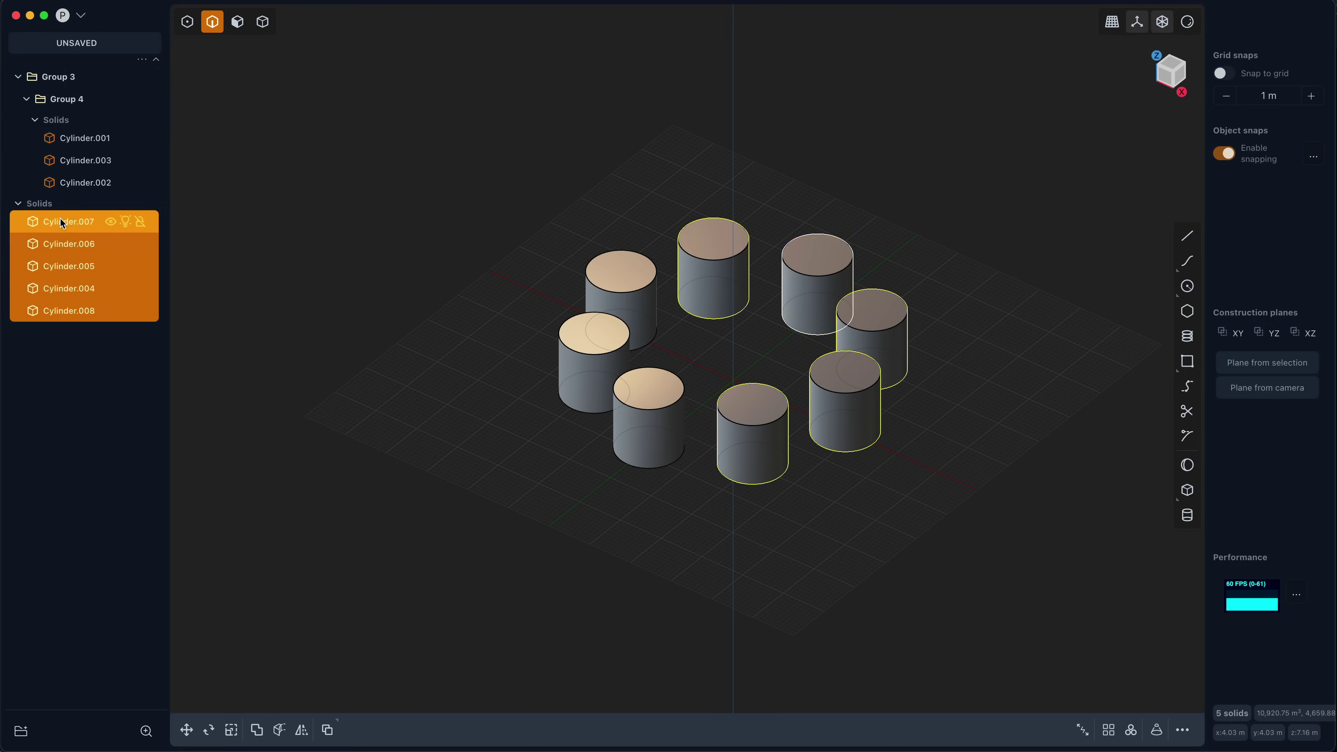
right_click(82, 102)
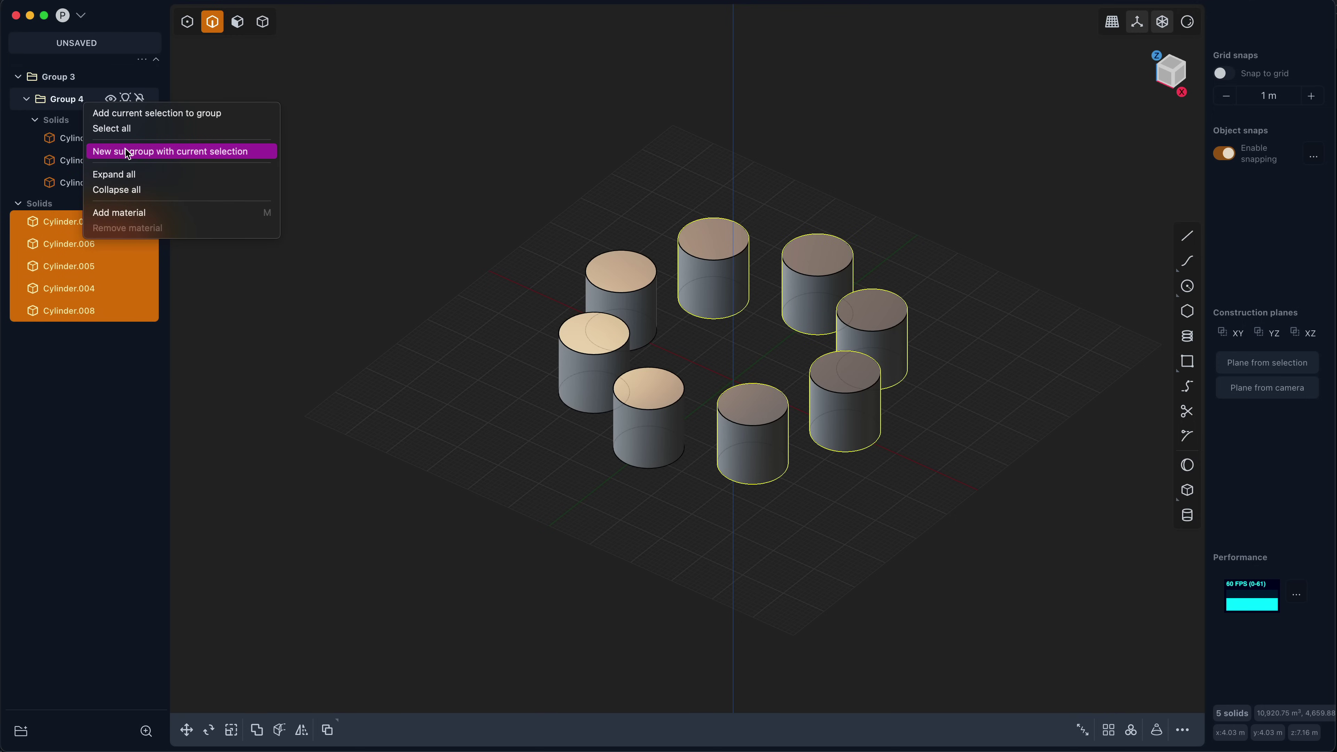
click(126, 115)
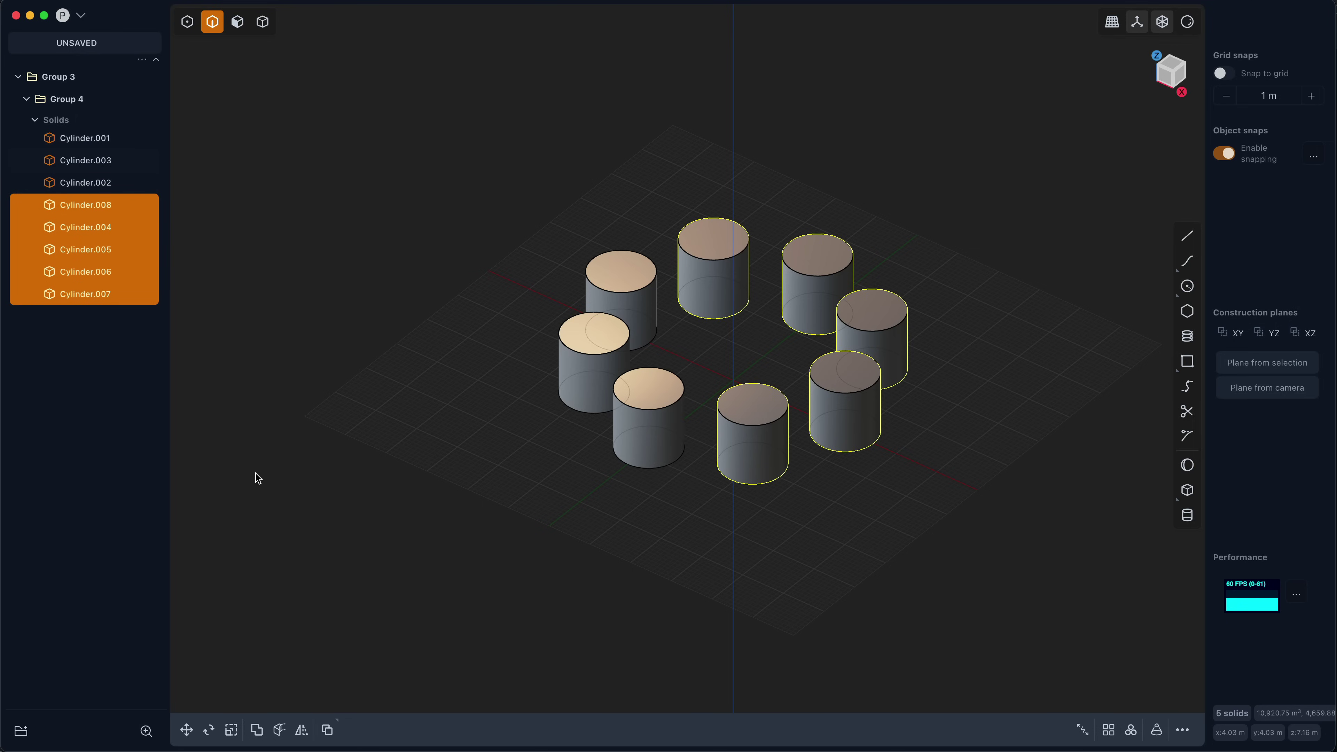
Batch-rename all eight cylinders in Group 4 to "Circular feature"
click(75, 139)
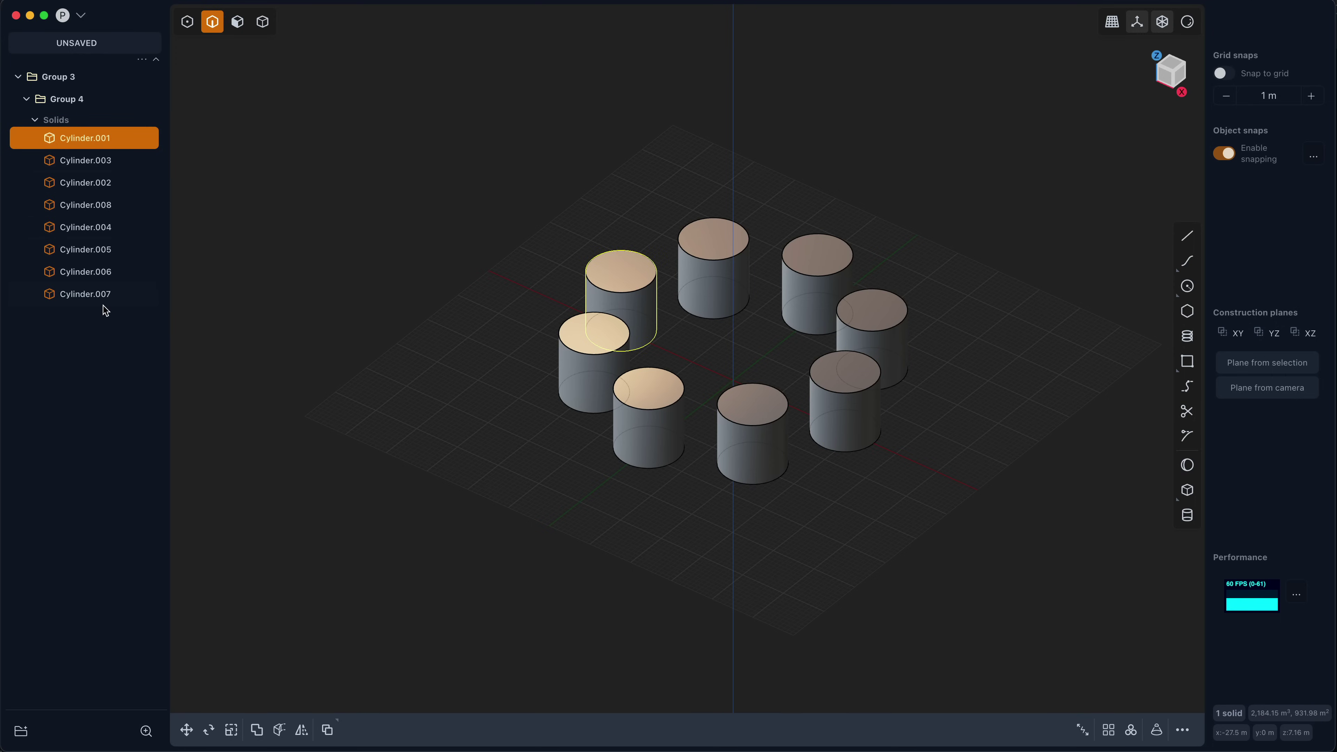
shift+click(82, 293)
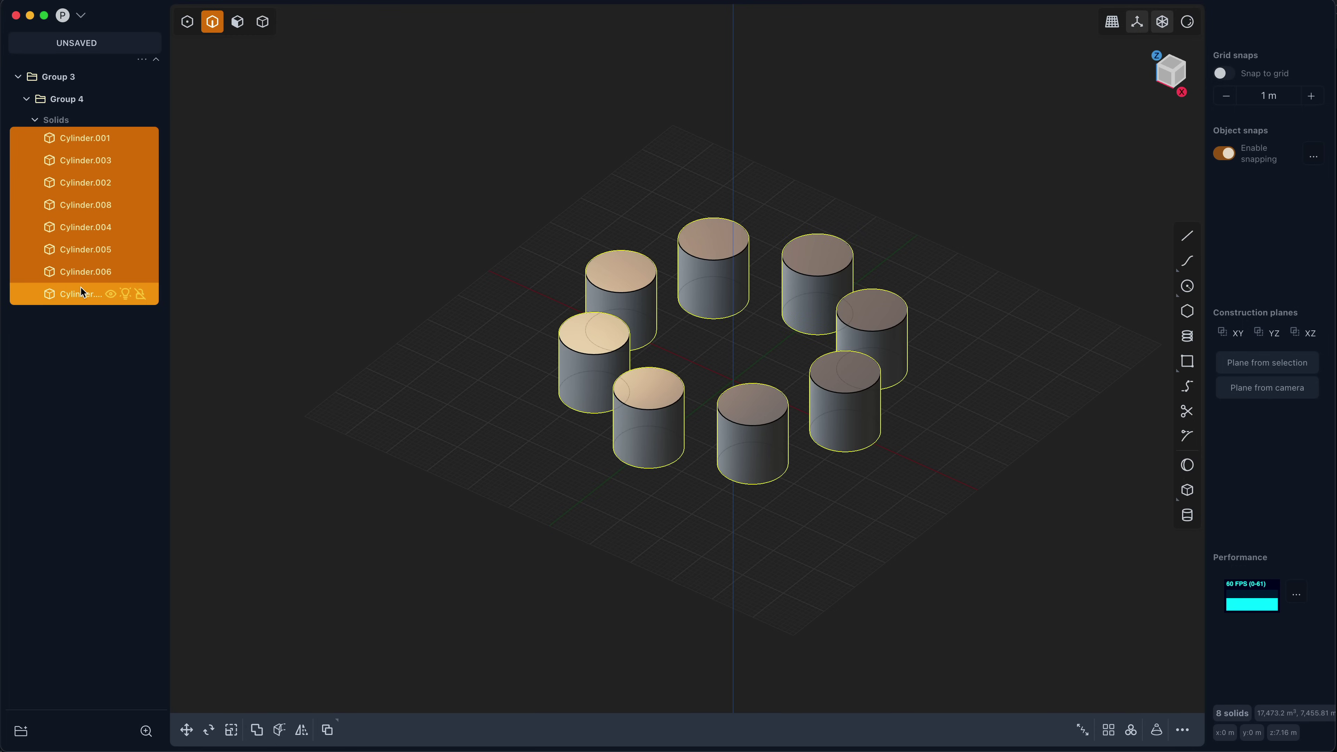
double_click(76, 293)
text(Circular feature)
key(Return)
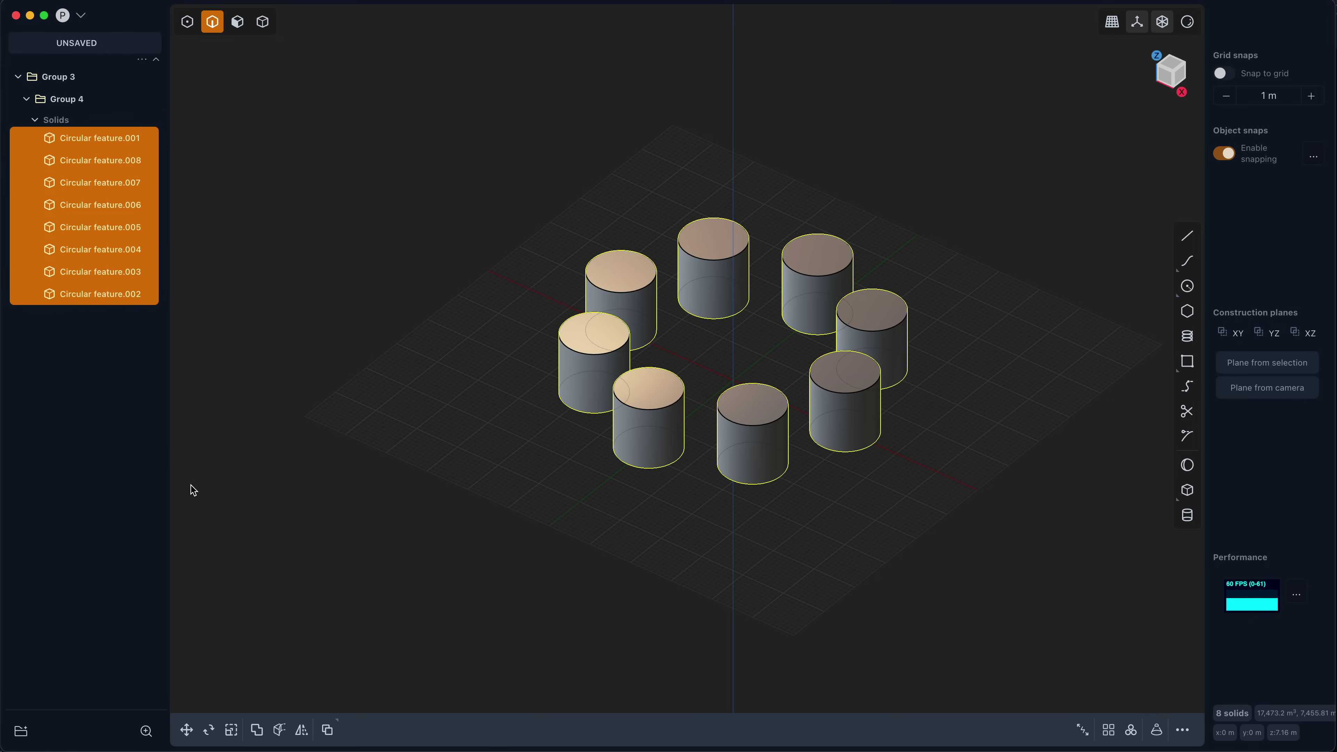
Set the material colour of the cylinder Circular feature.008 to red and turn on the rendered display mode
click(273, 510)
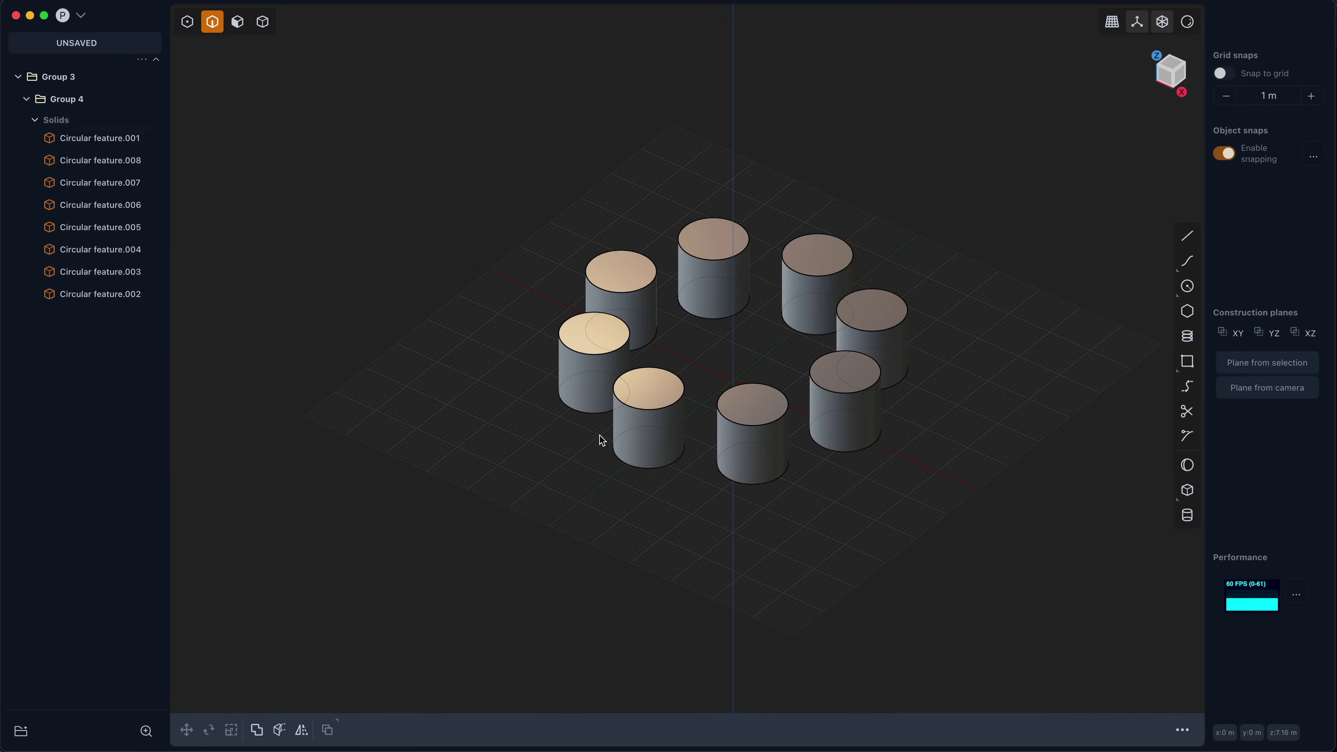
key(4)
click(649, 402)
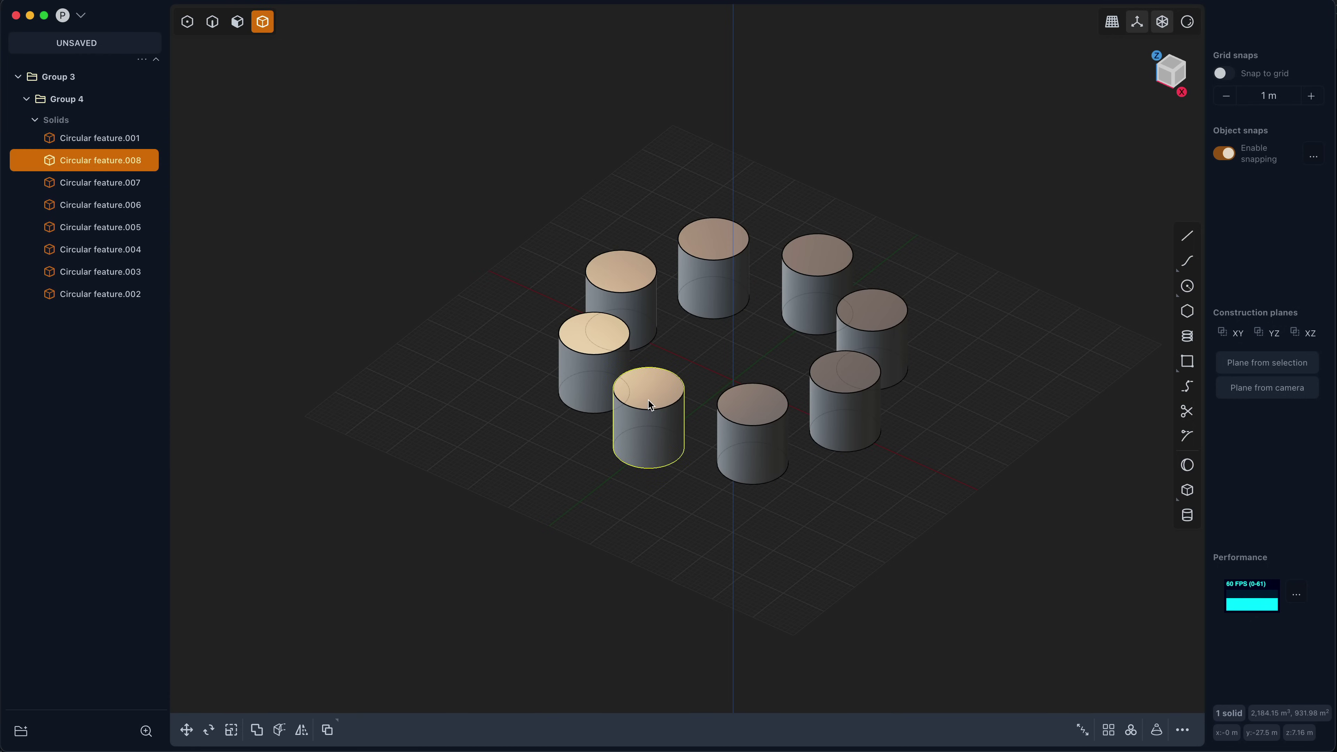
key(m)
click(319, 310)
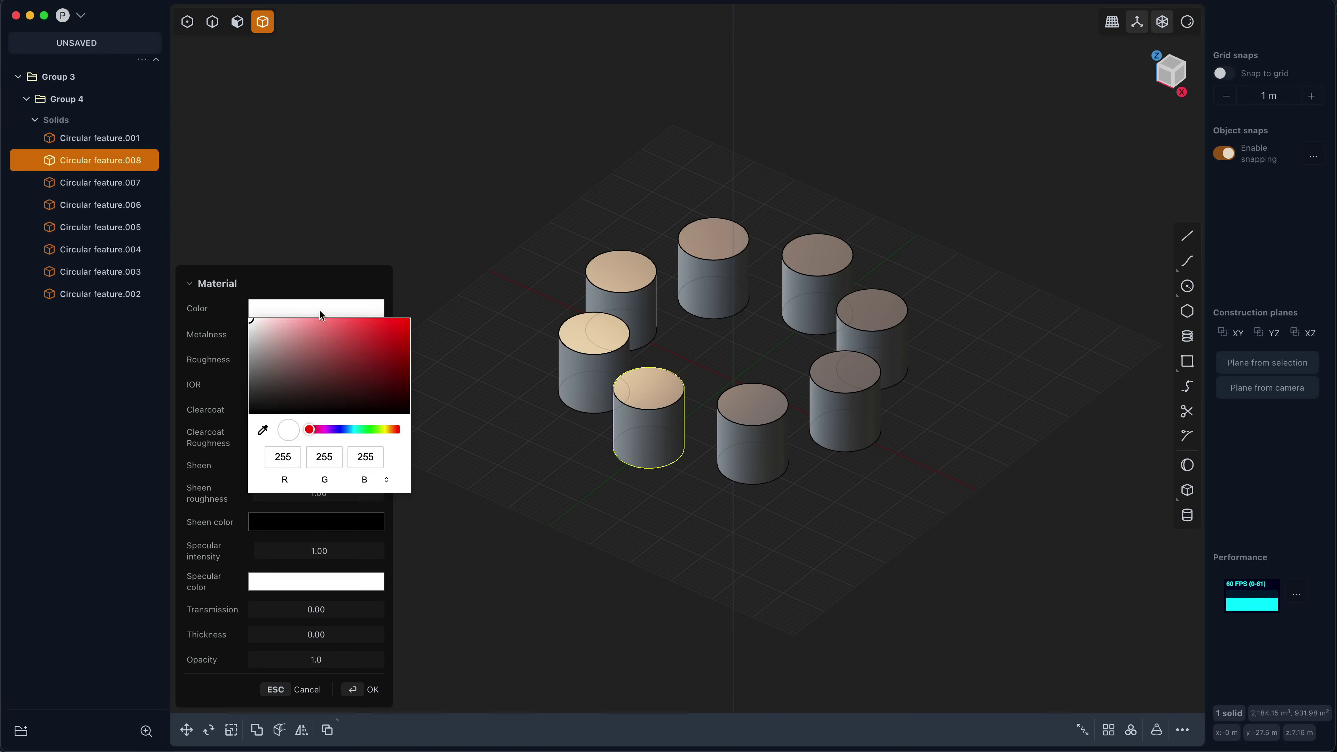
drag(368, 345, 533, 252)
key(Return)
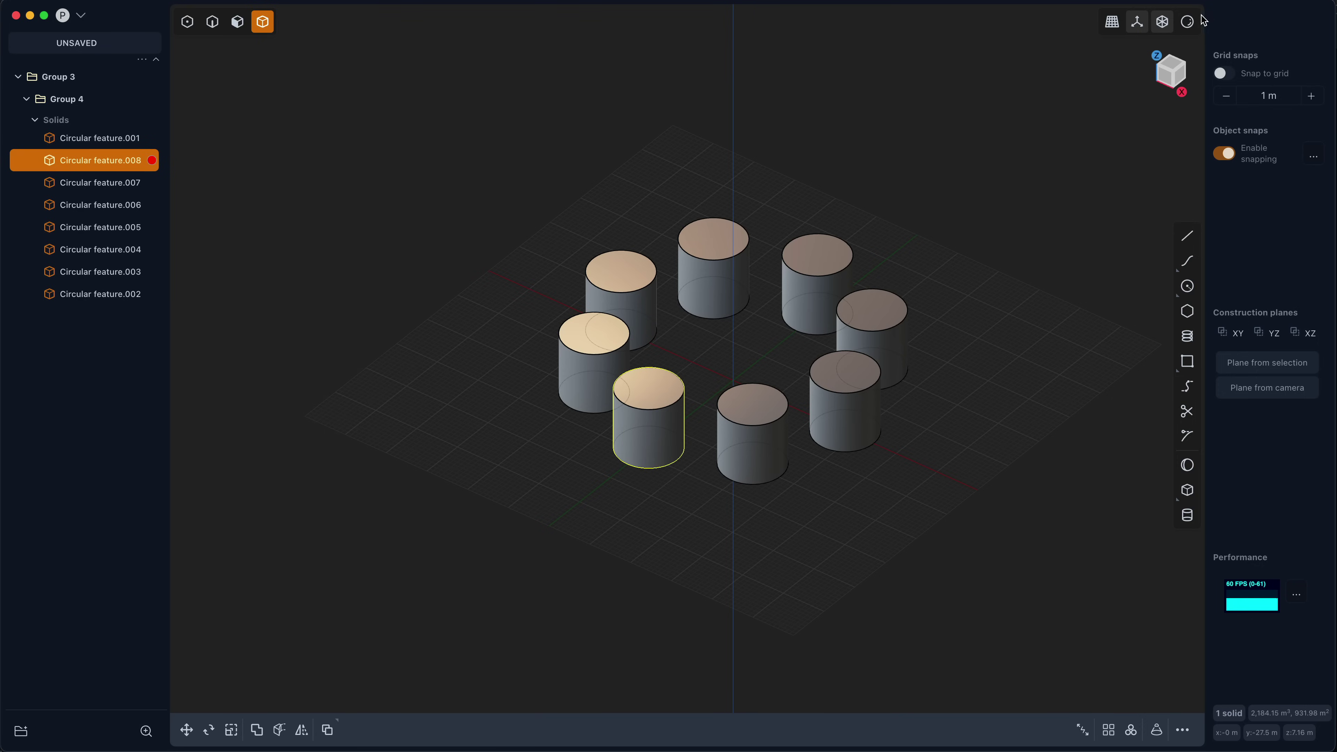
click(1187, 23)
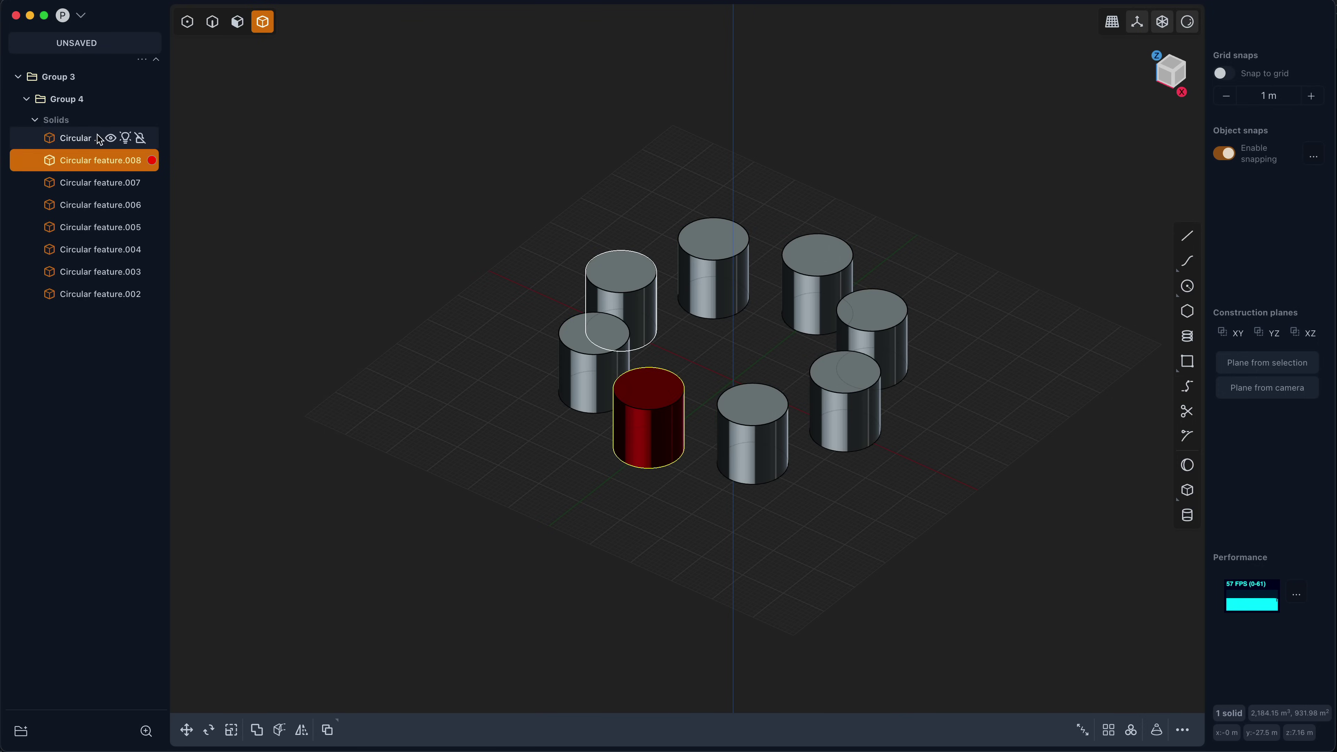
Hide the six cylinders from Circular feature.007 through Circular feature.002 together in the viewport
click(105, 182)
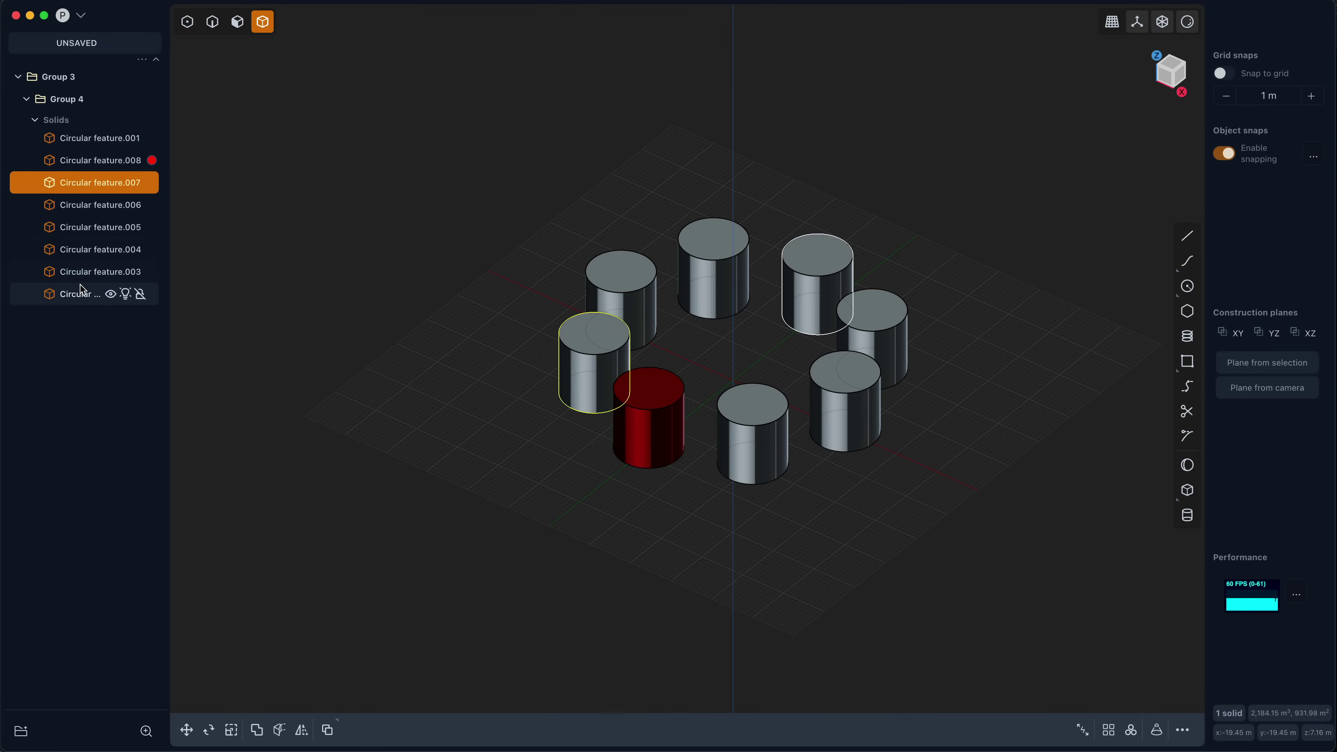
shift+click(80, 289)
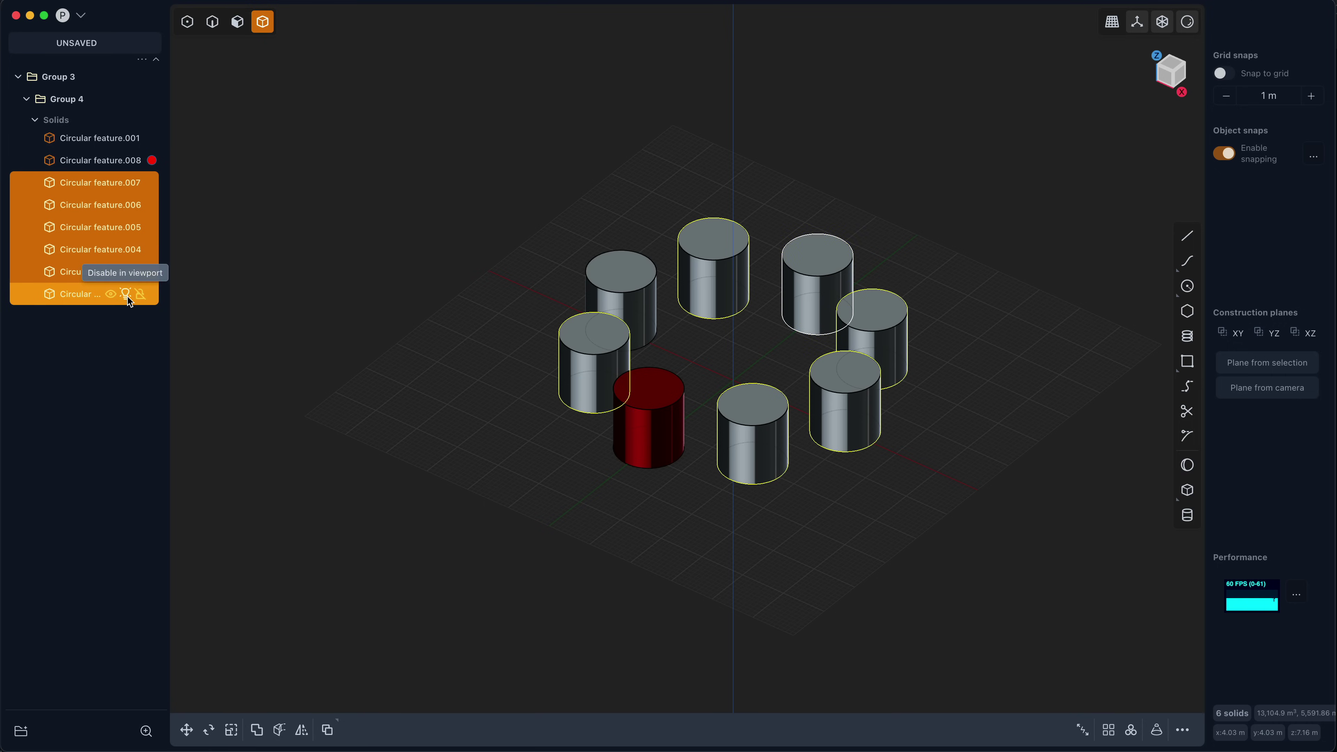
click(112, 294)
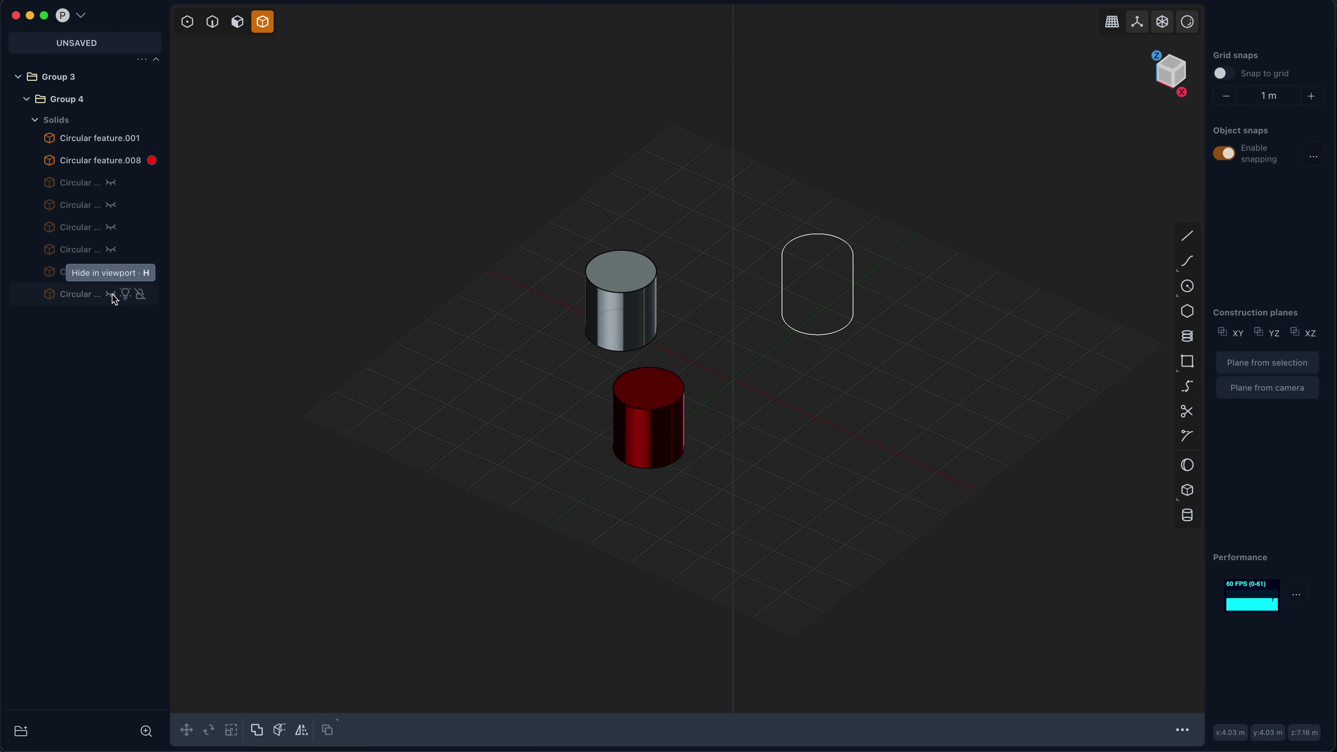
Show Circular feature.007 through Circular feature.002 again and copy the red material of Circular feature.008 onto all six
click(89, 188)
shift+click(109, 297)
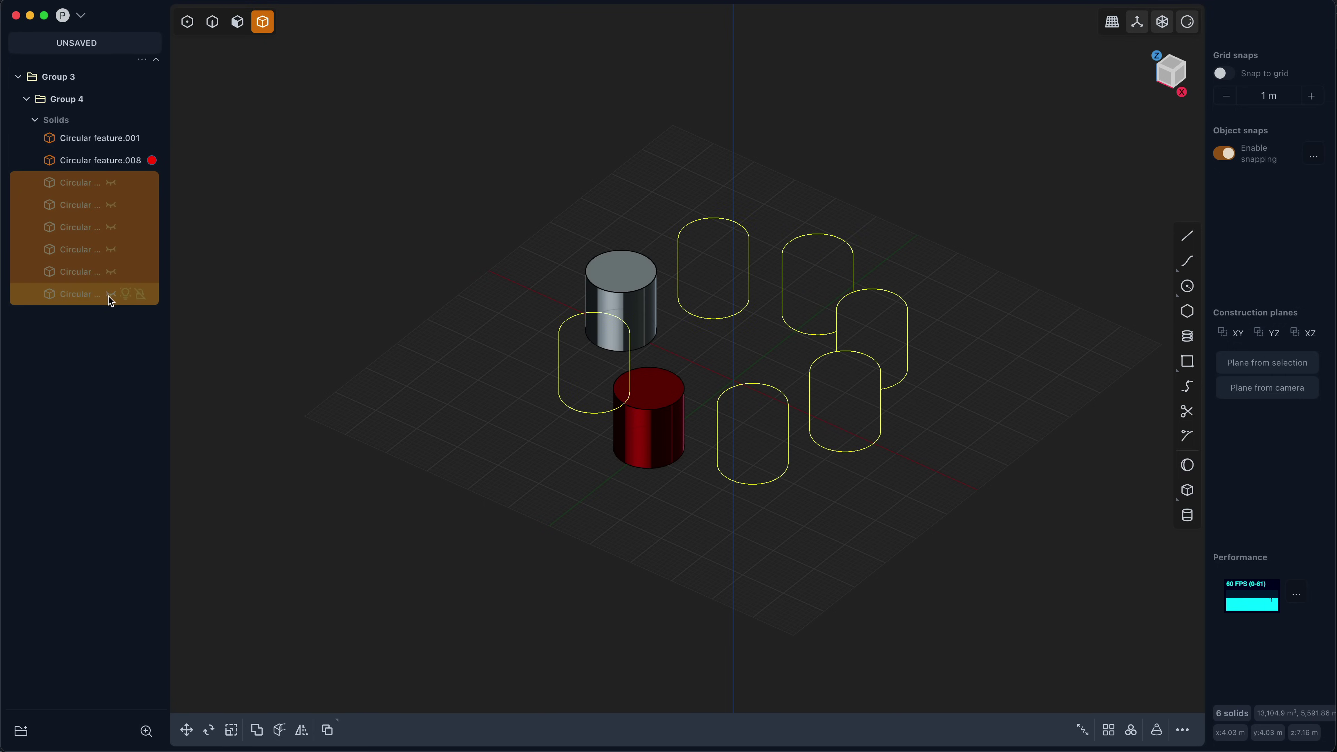
click(110, 295)
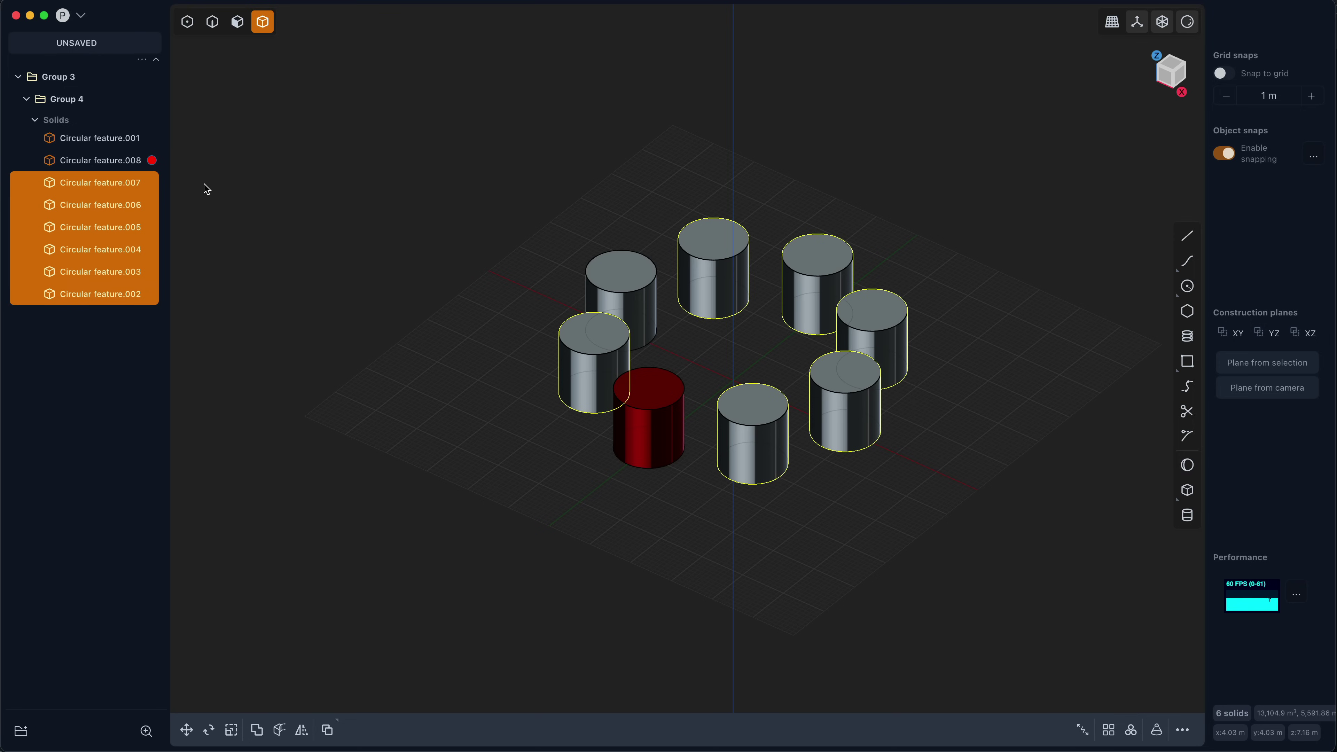
drag(153, 160, 124, 227)
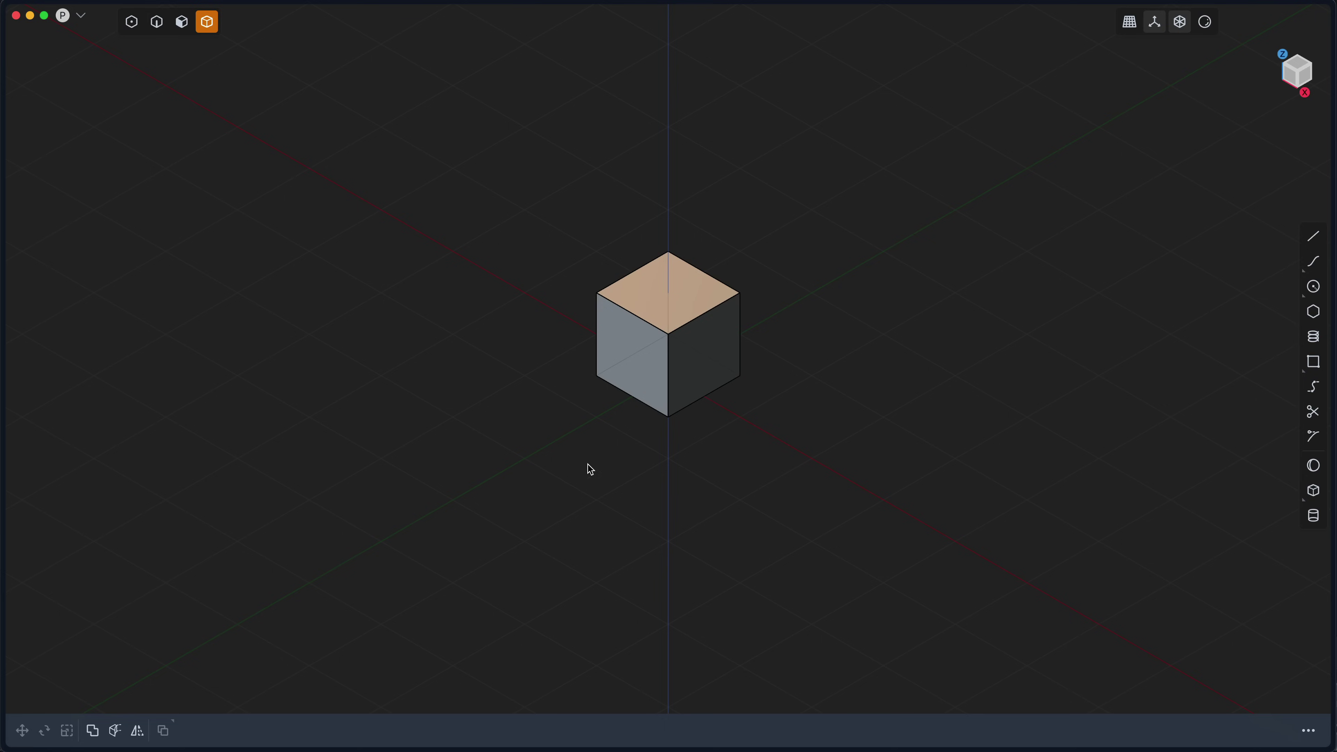
Bring up the radial selection-mode picker beside the cube, examine its options and dismiss it
middle_drag(588, 469, 479, 486)
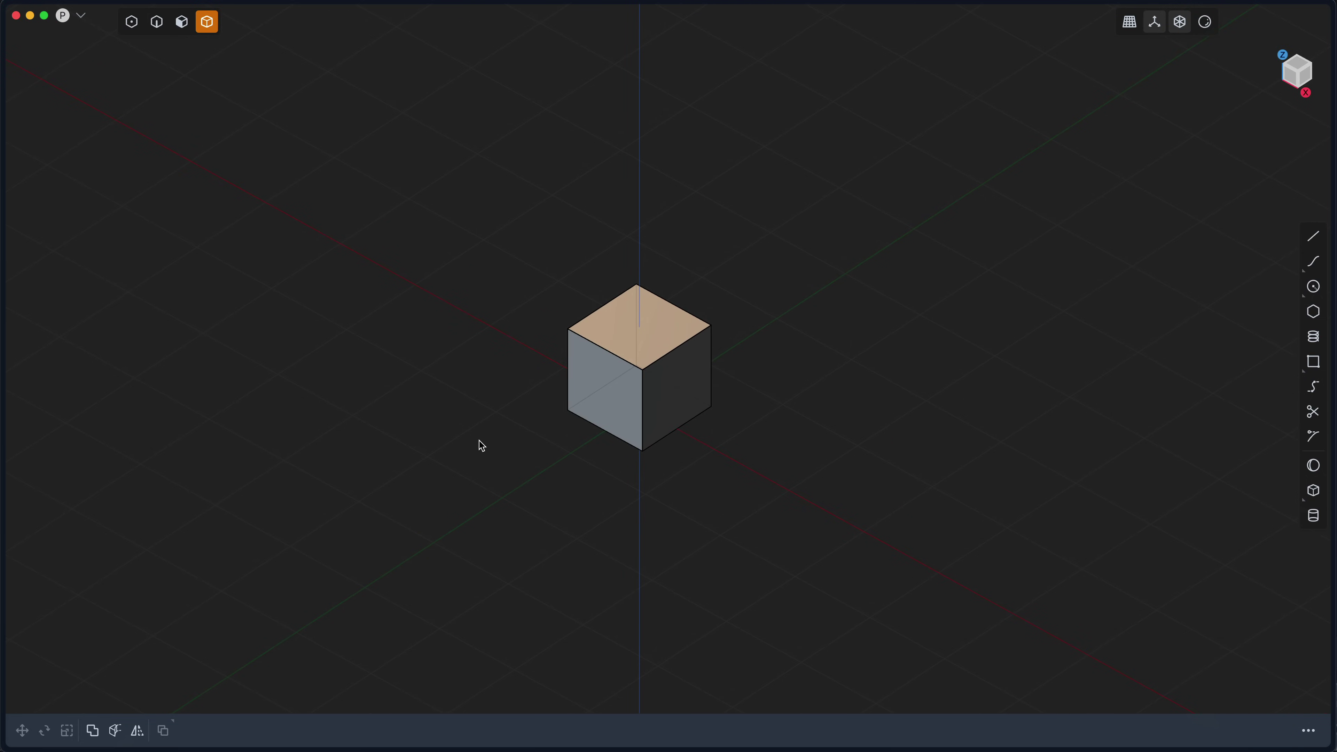
key(Tab)
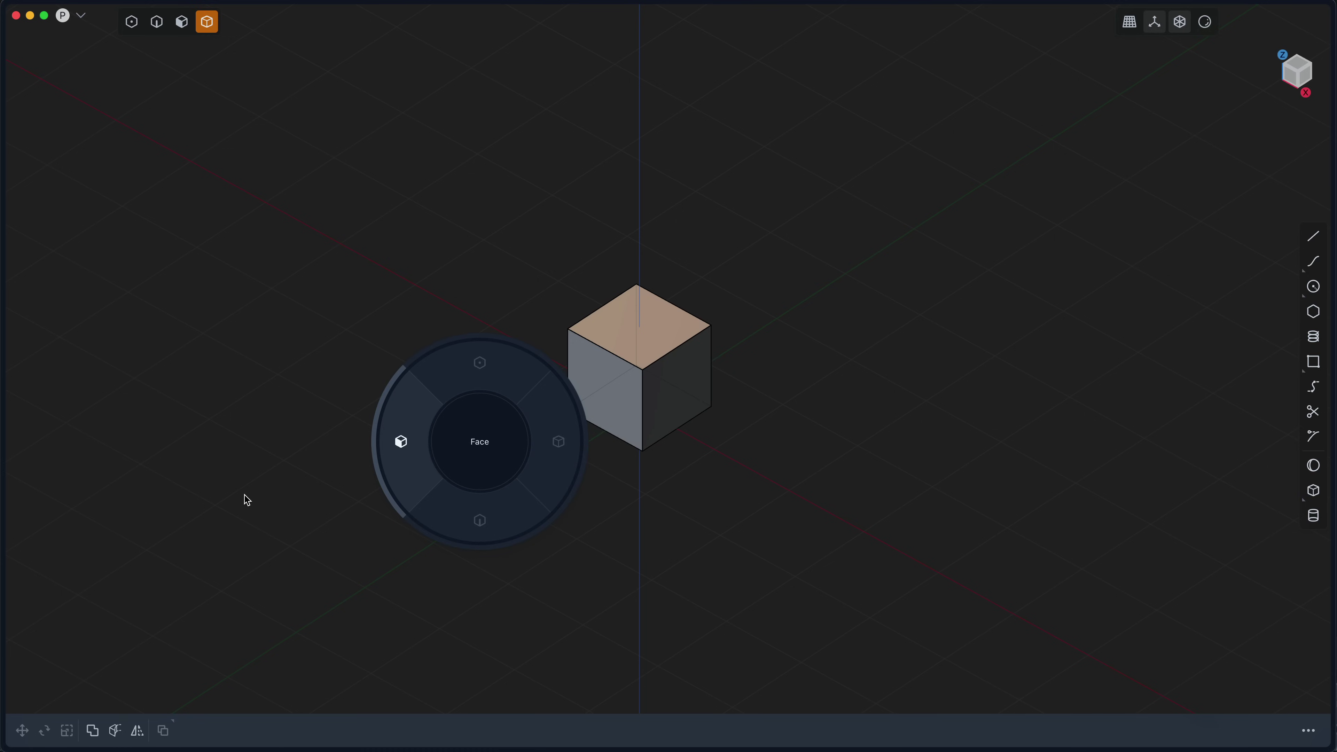
key(Escape)
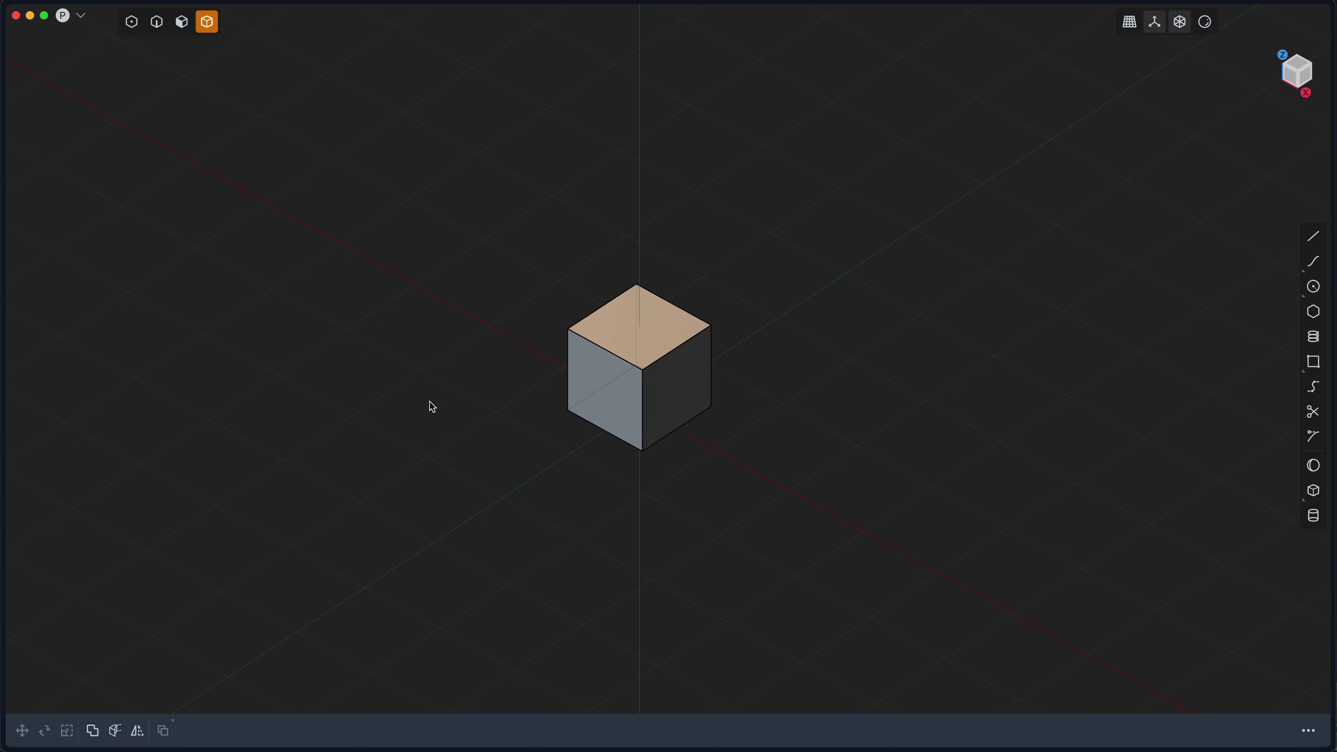
Switch repeatedly between selection modes with the radial picker, including face selection, and finish on control-point selection
key(Tab)
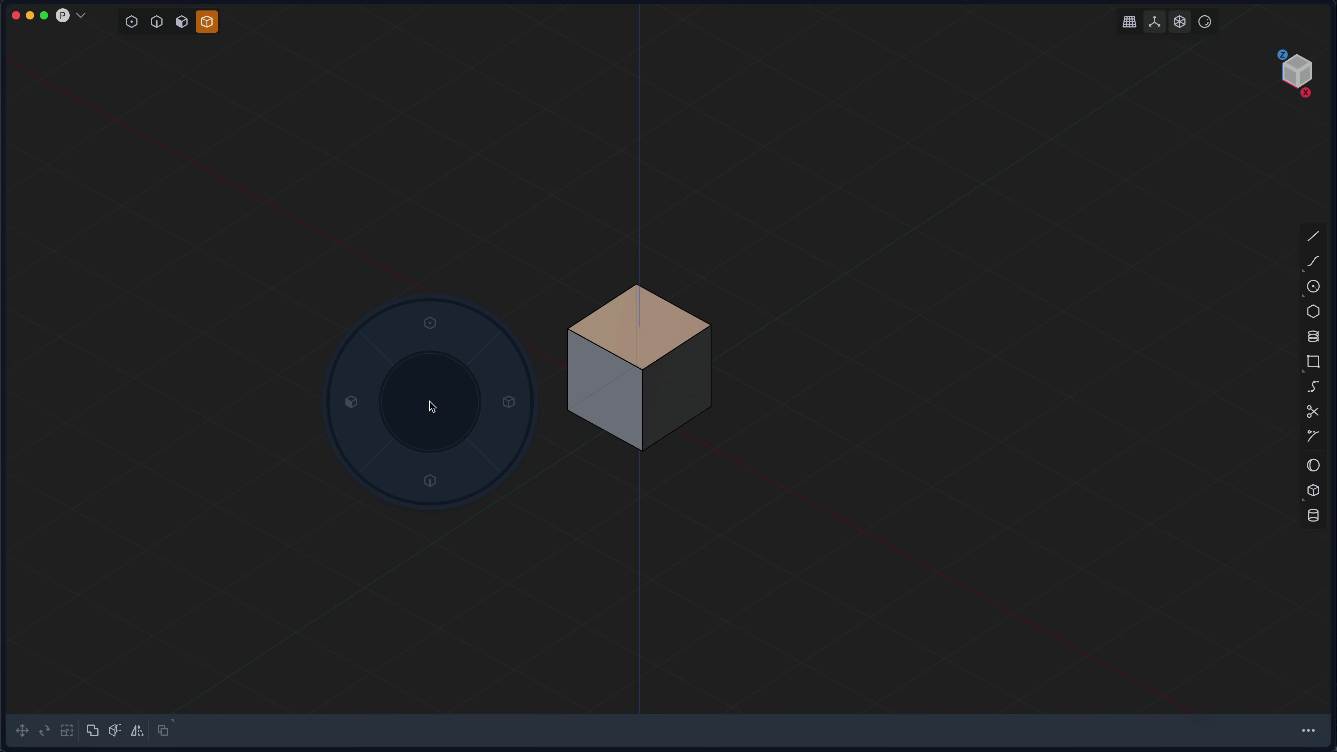
click(883, 323)
key(Tab)
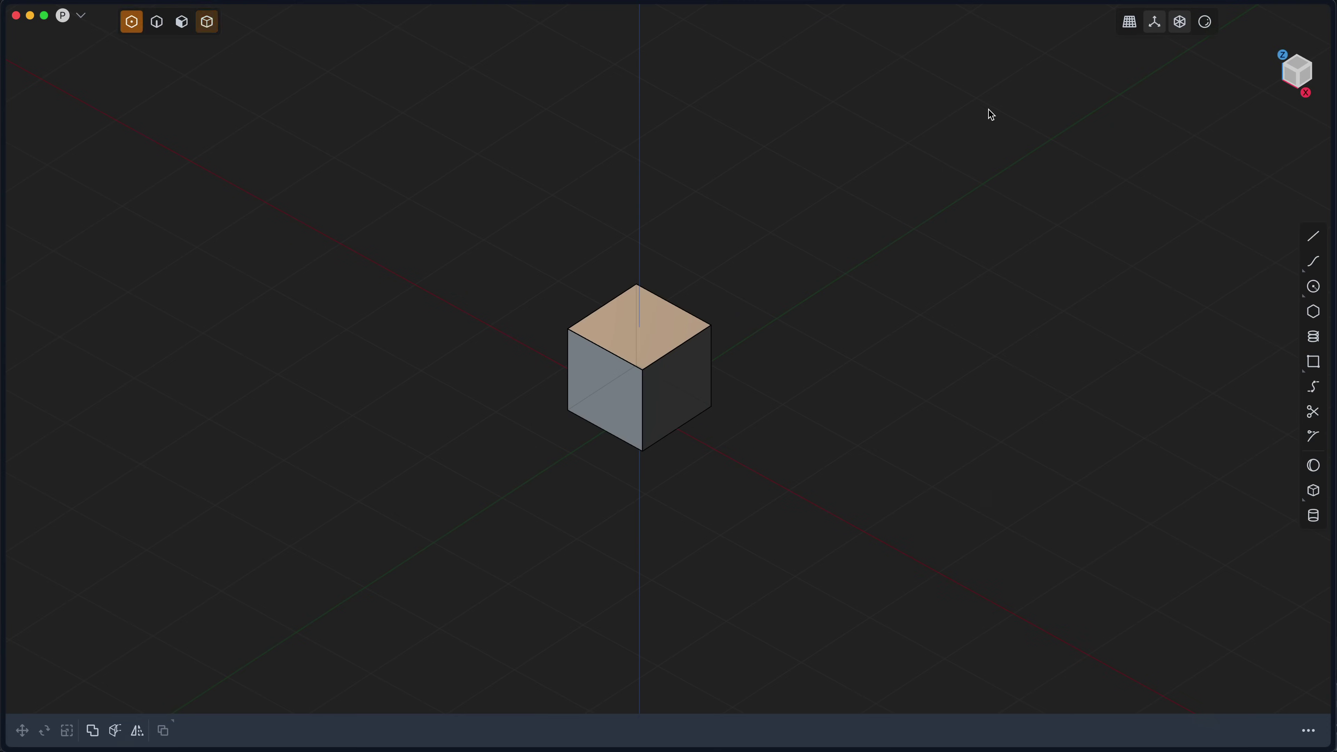
key(Tab)
key(Tab)
key(Tab)
key(Tab)
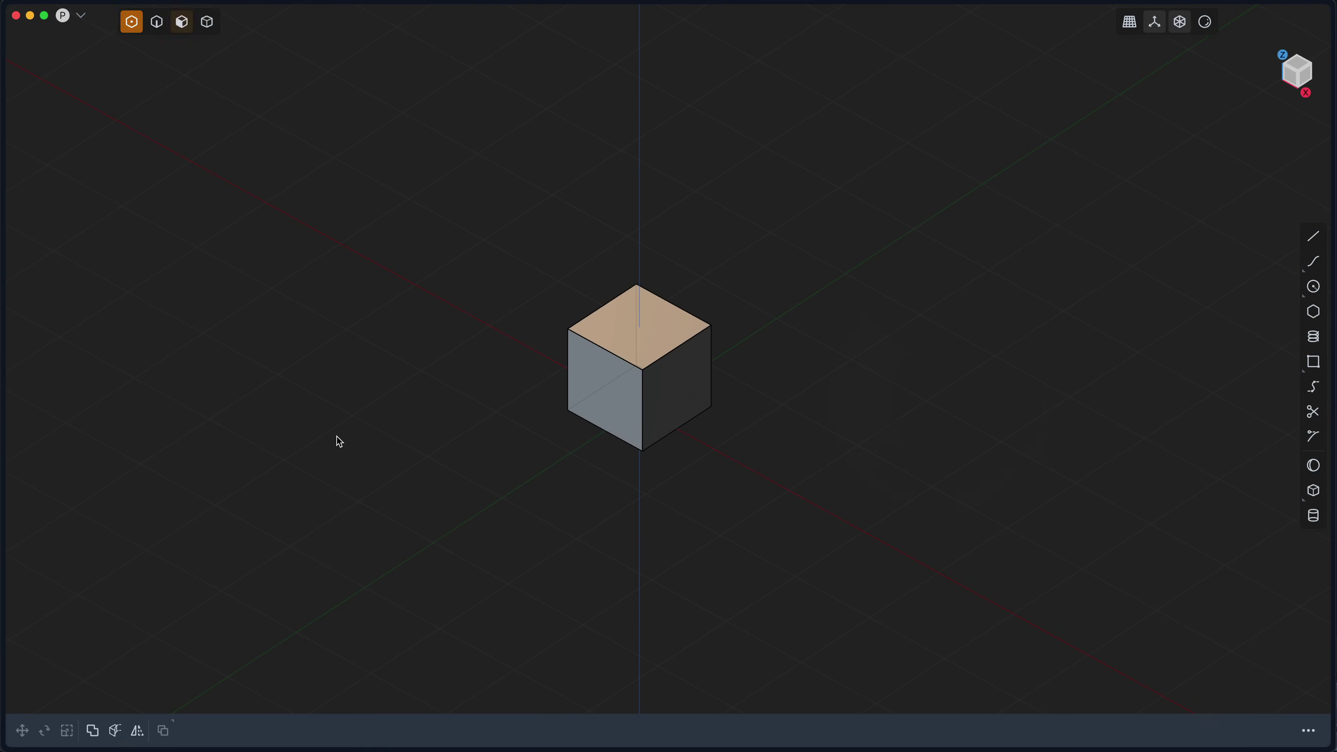
key(Tab)
key(Tab)
key(Tab)
key(Tab)
key(Tab)
key(z)
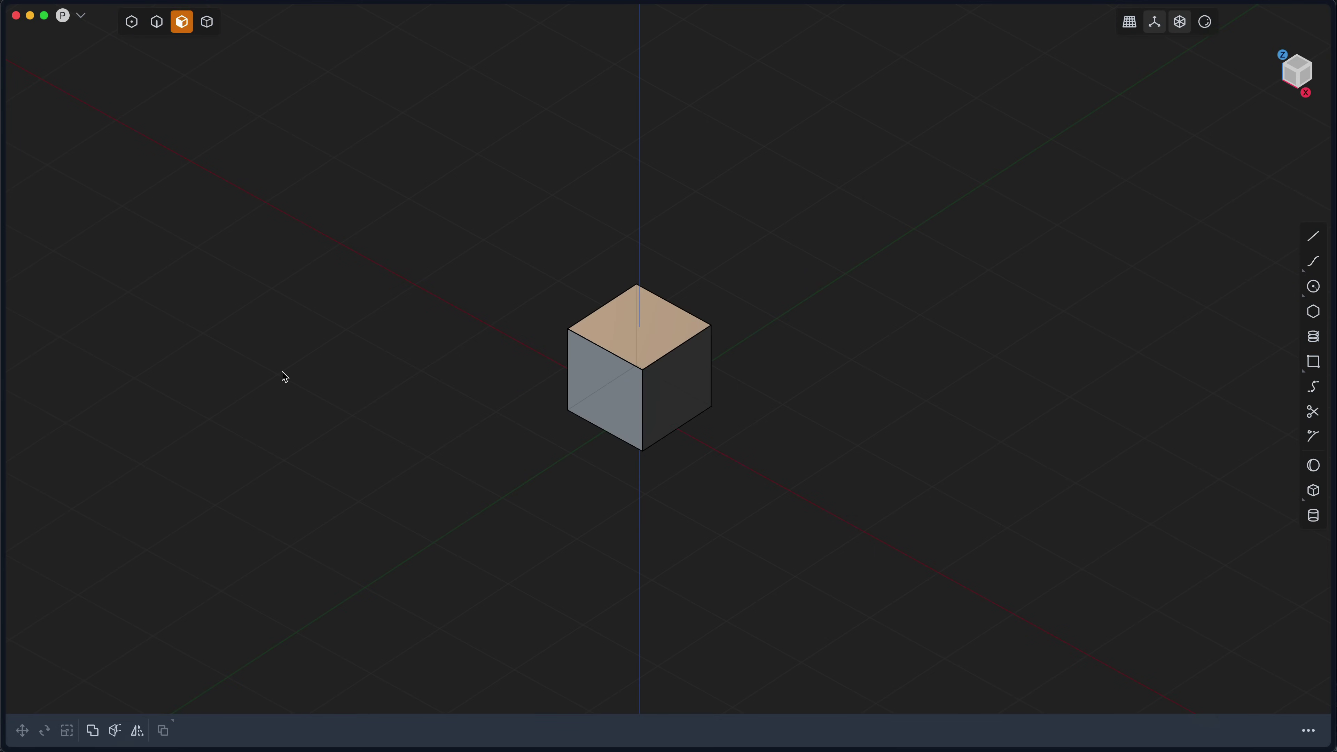
key(z)
key(z)
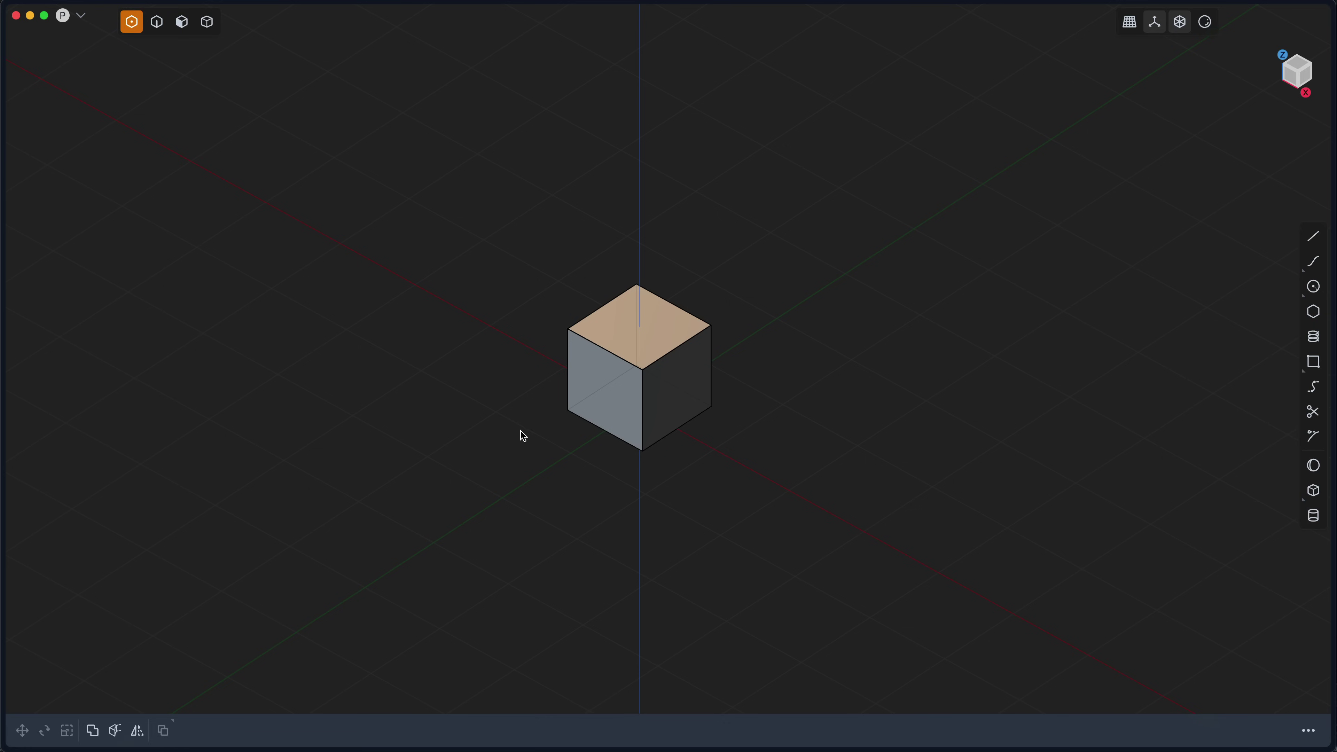
Flick quickly through the selection modes with the radial picker, passing through solid and face selection
key(Tab)
key(Tab)
key(Tab)
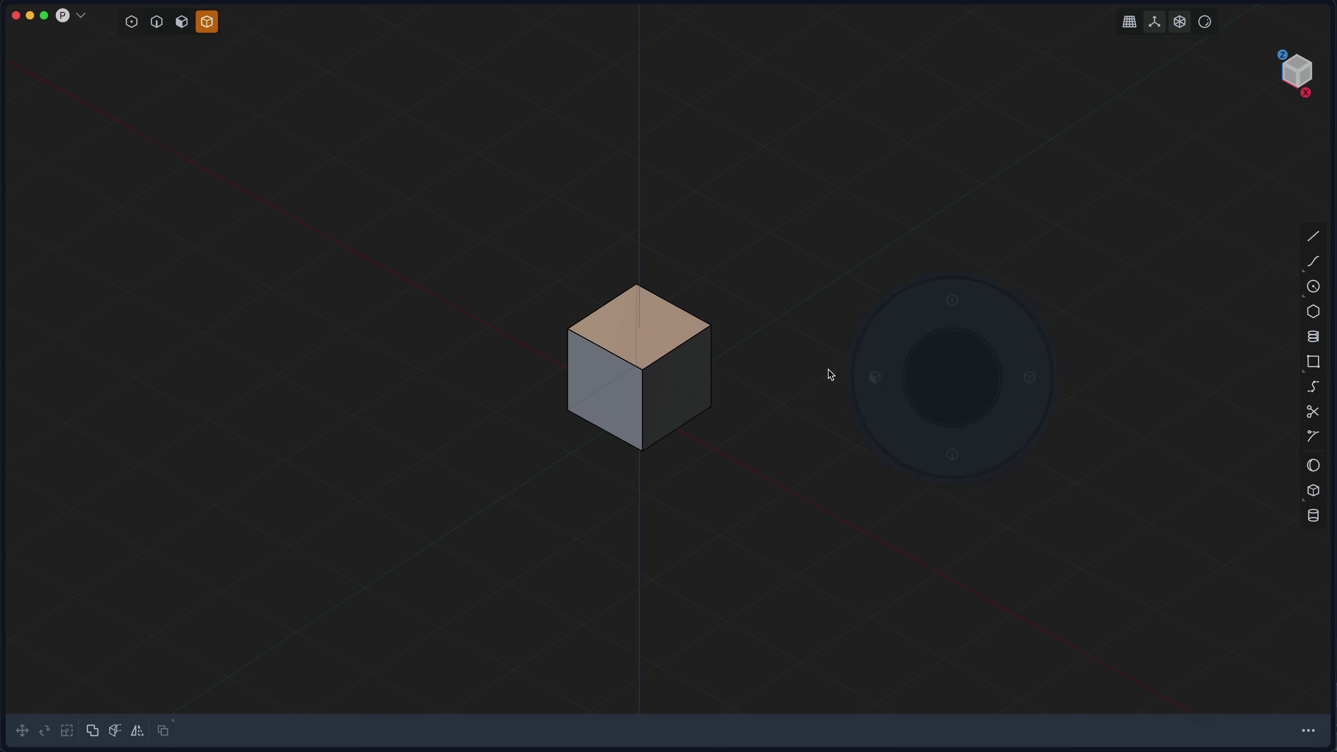
key(Tab)
click(508, 255)
key(q)
click(770, 335)
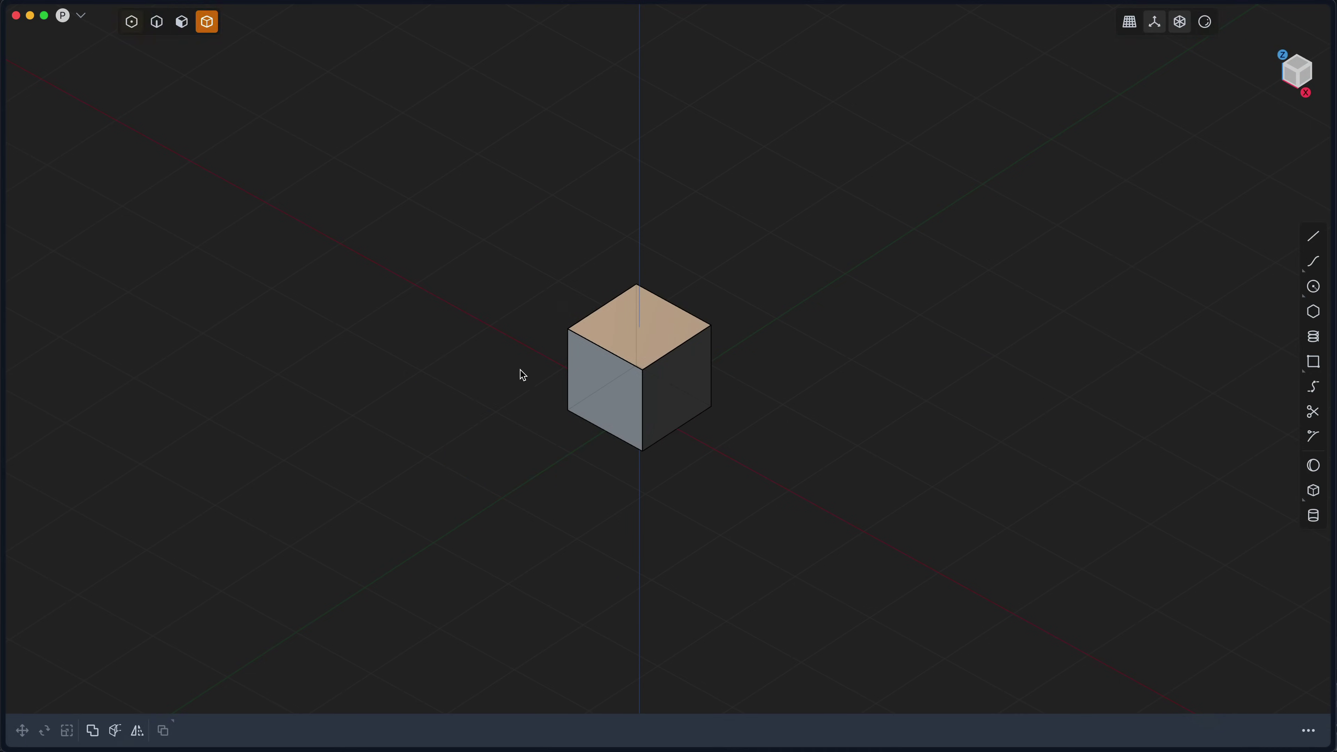
key(q)
click(576, 197)
key(q)
click(292, 362)
key(q)
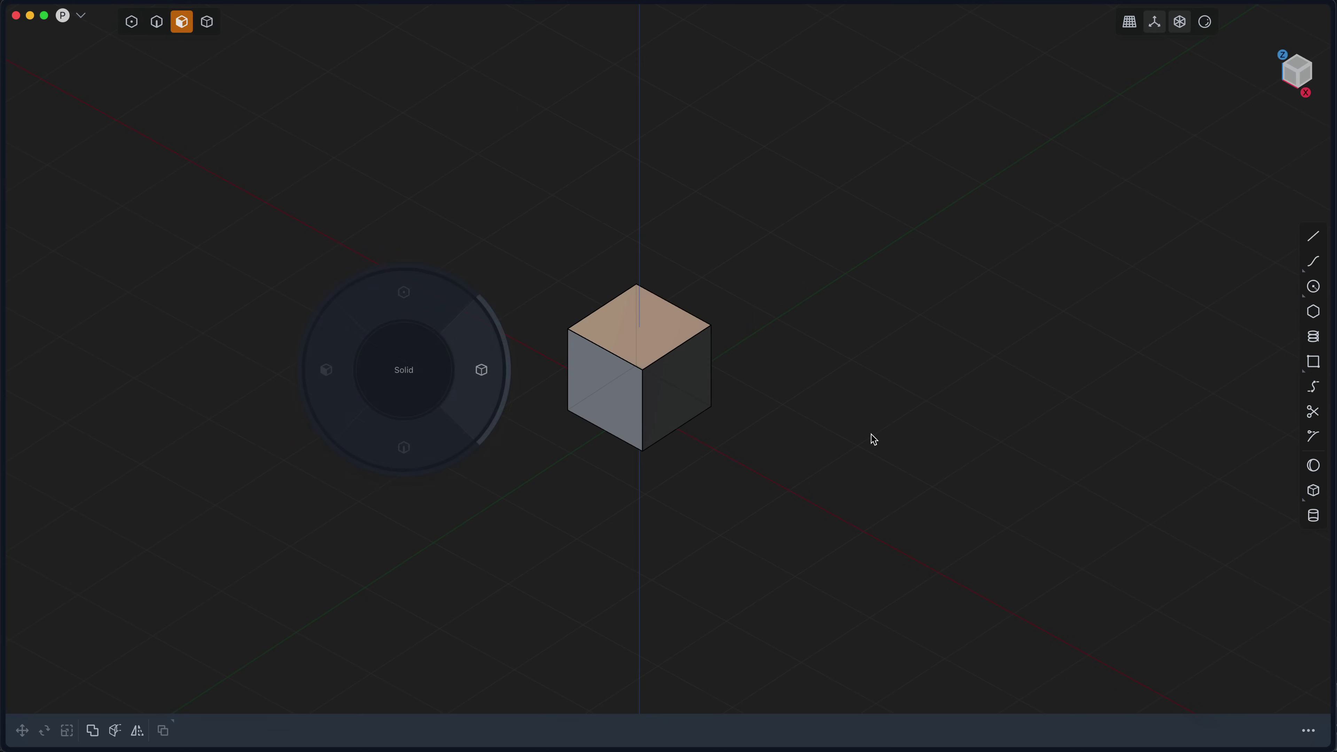
click(872, 435)
key(q)
click(635, 182)
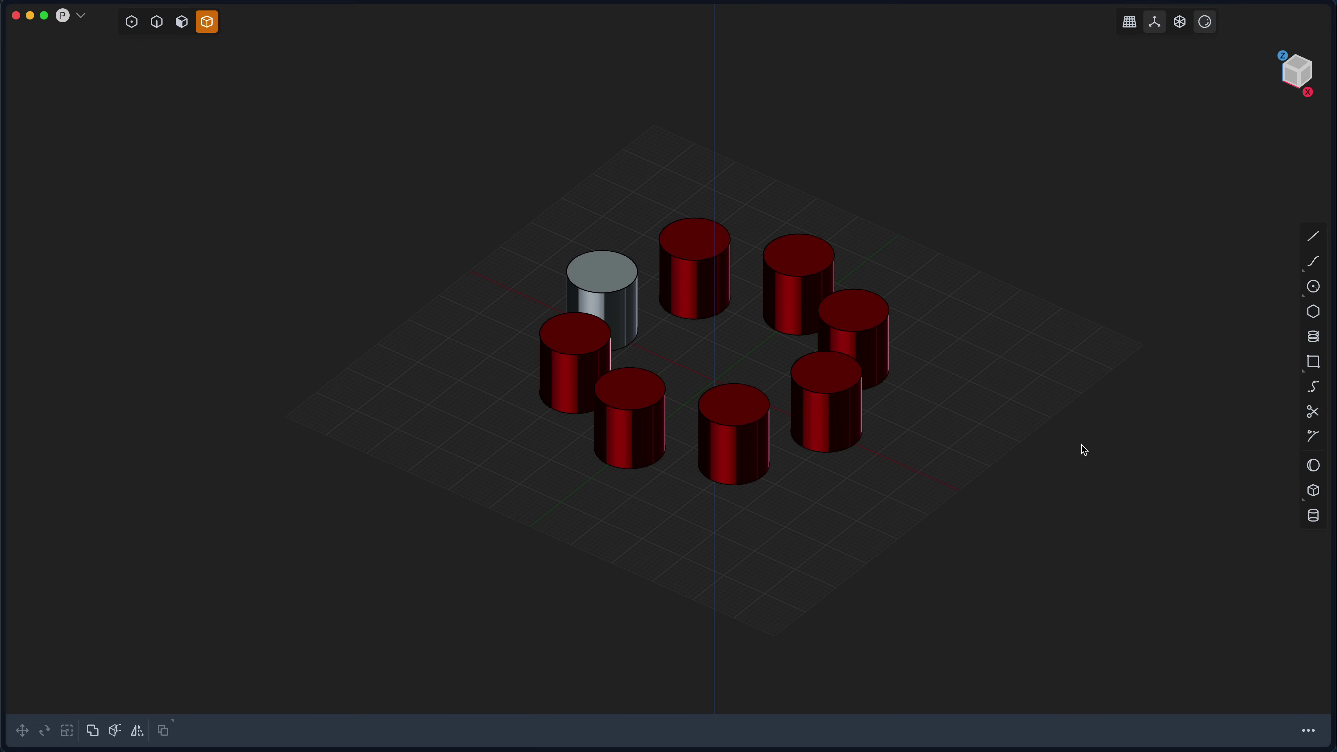
Open a second window from the red cylinders scene and reposition it over the first
click(77, 16)
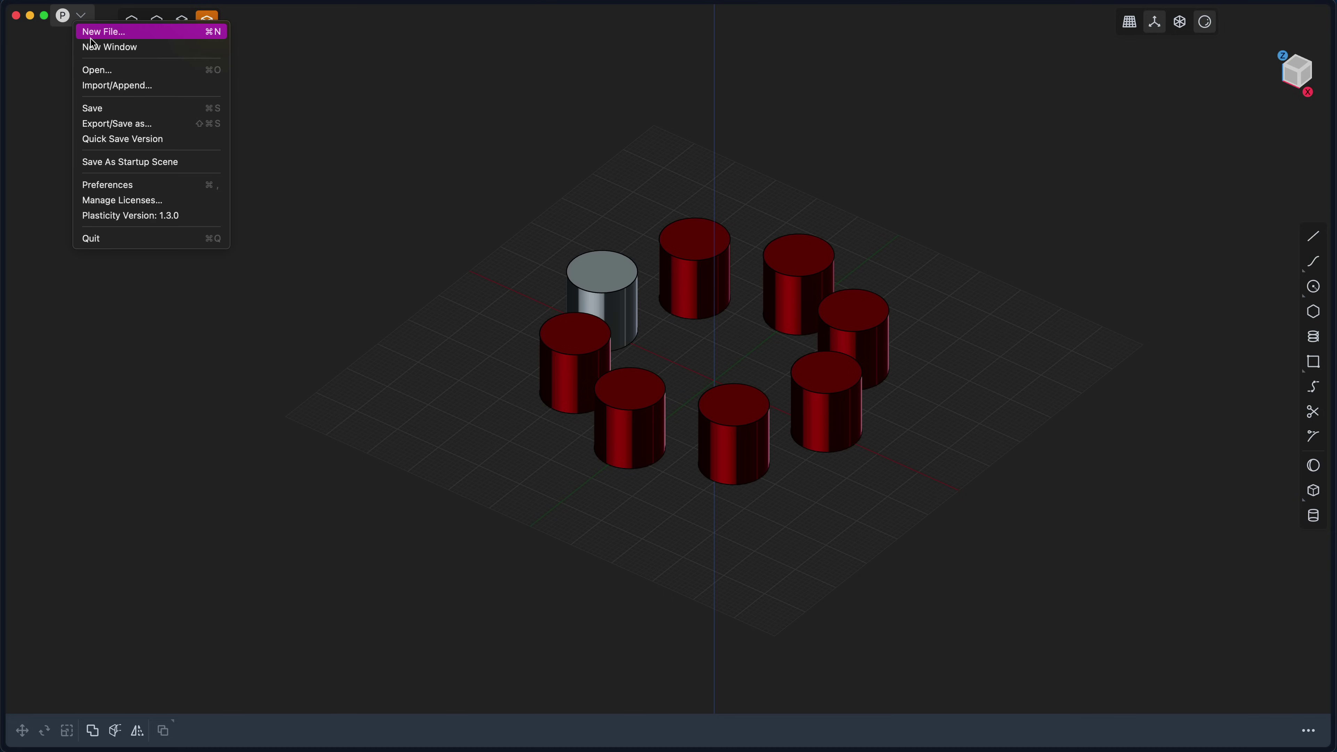
click(96, 48)
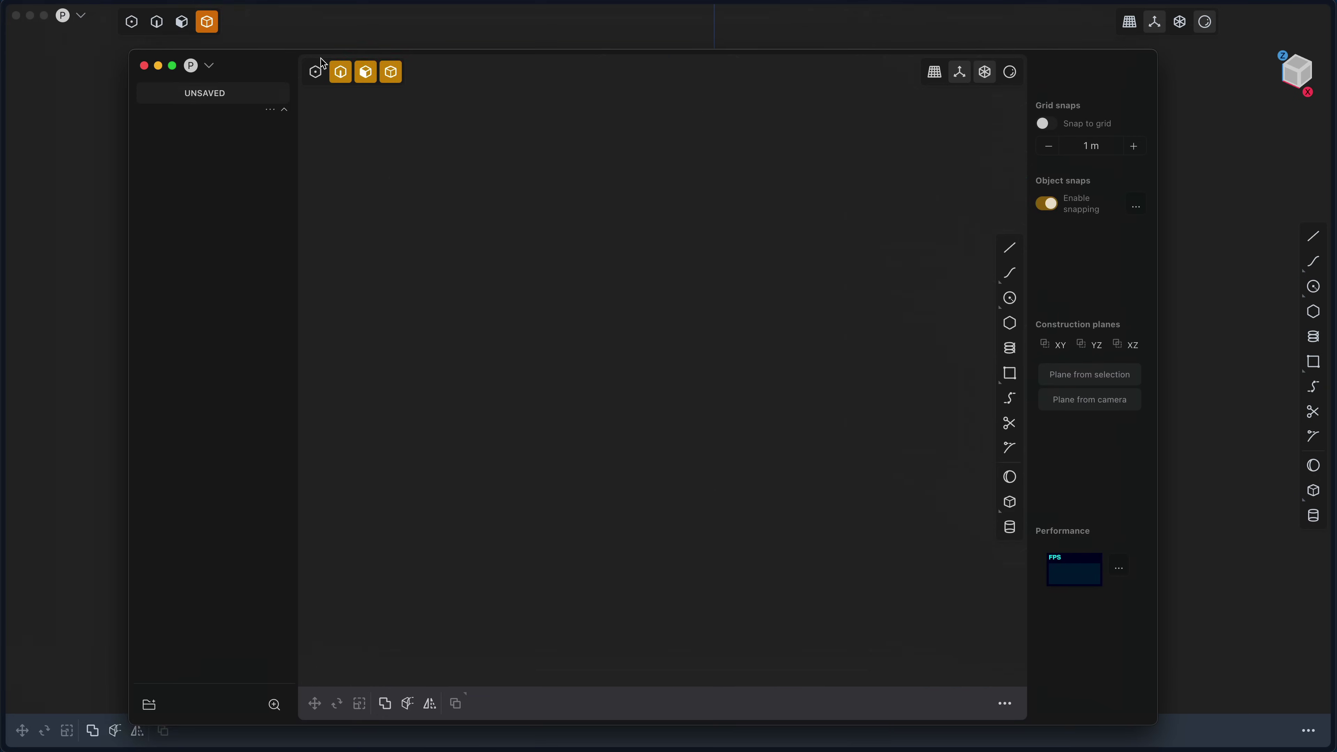
drag(322, 62, 384, 58)
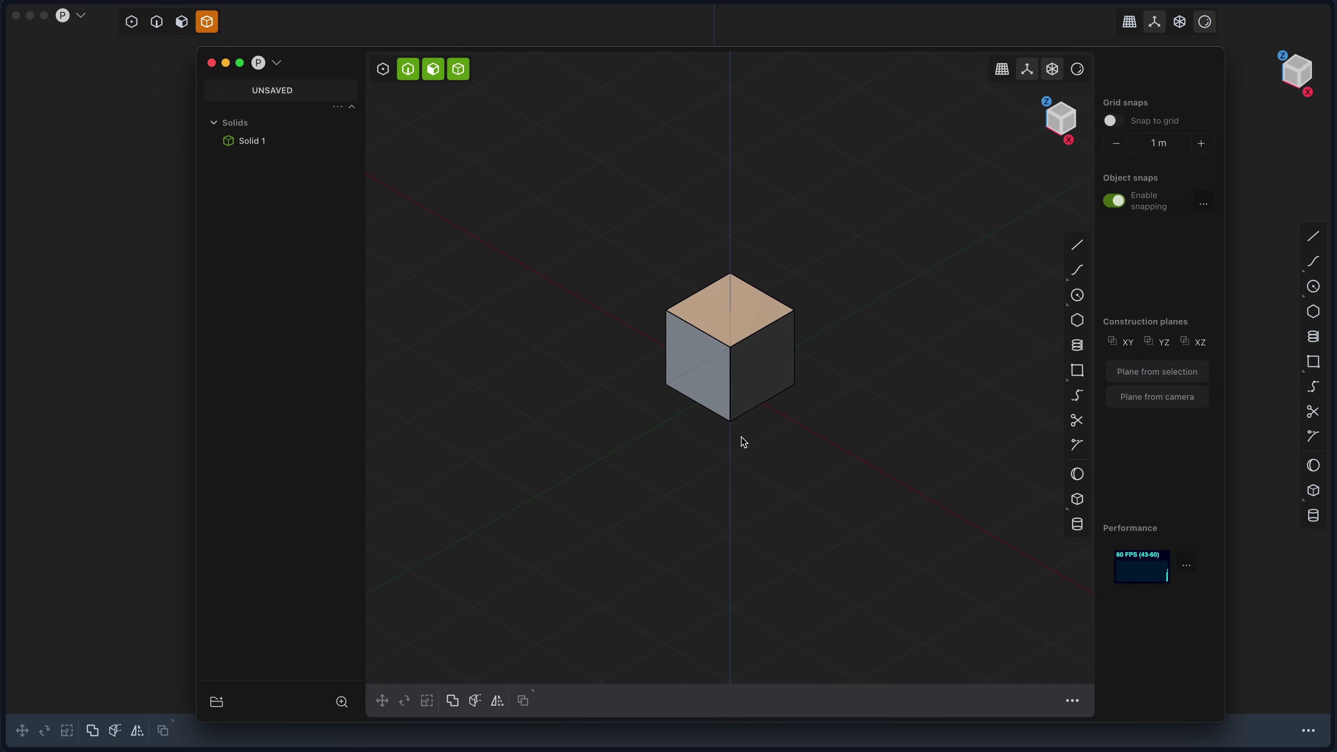
Delete the default cube Solid 1 from the scene in the new window
scroll(836, 589, down, 5)
scroll(795, 522, down, 2)
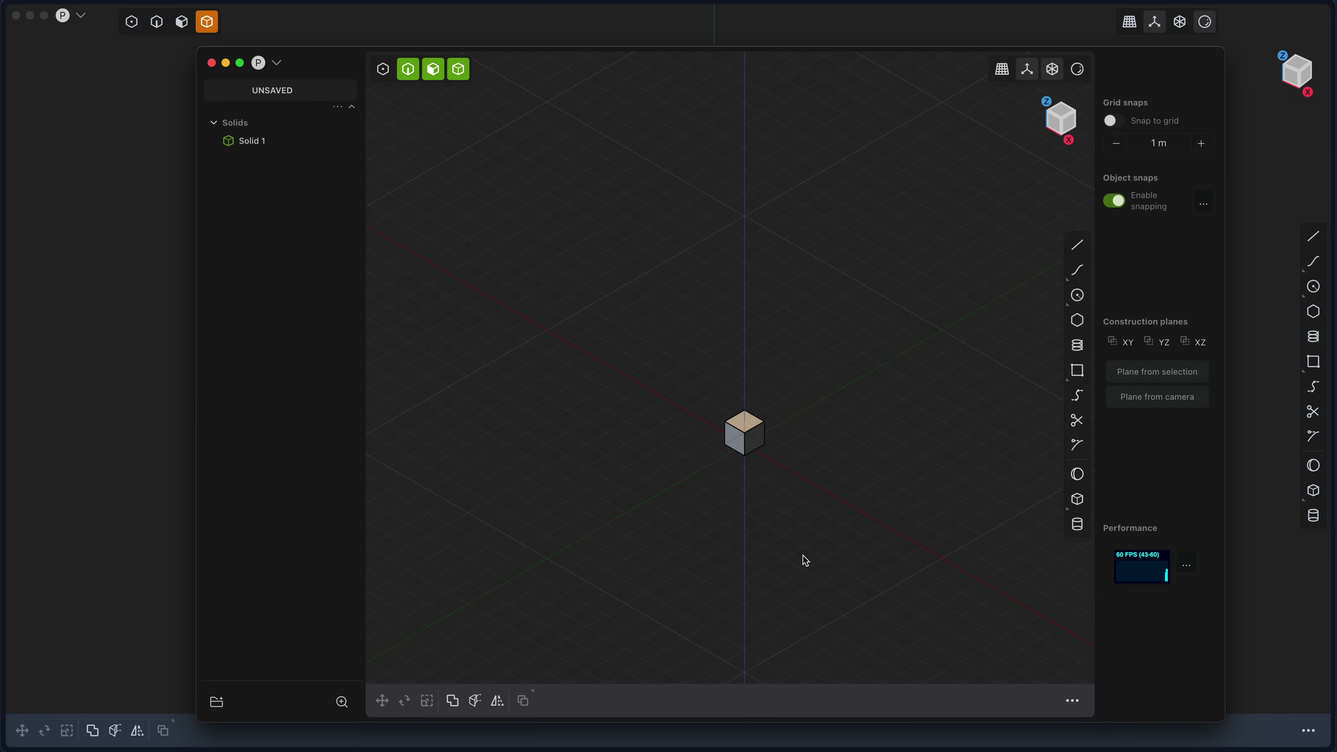
key(super+a)
key(Delete)
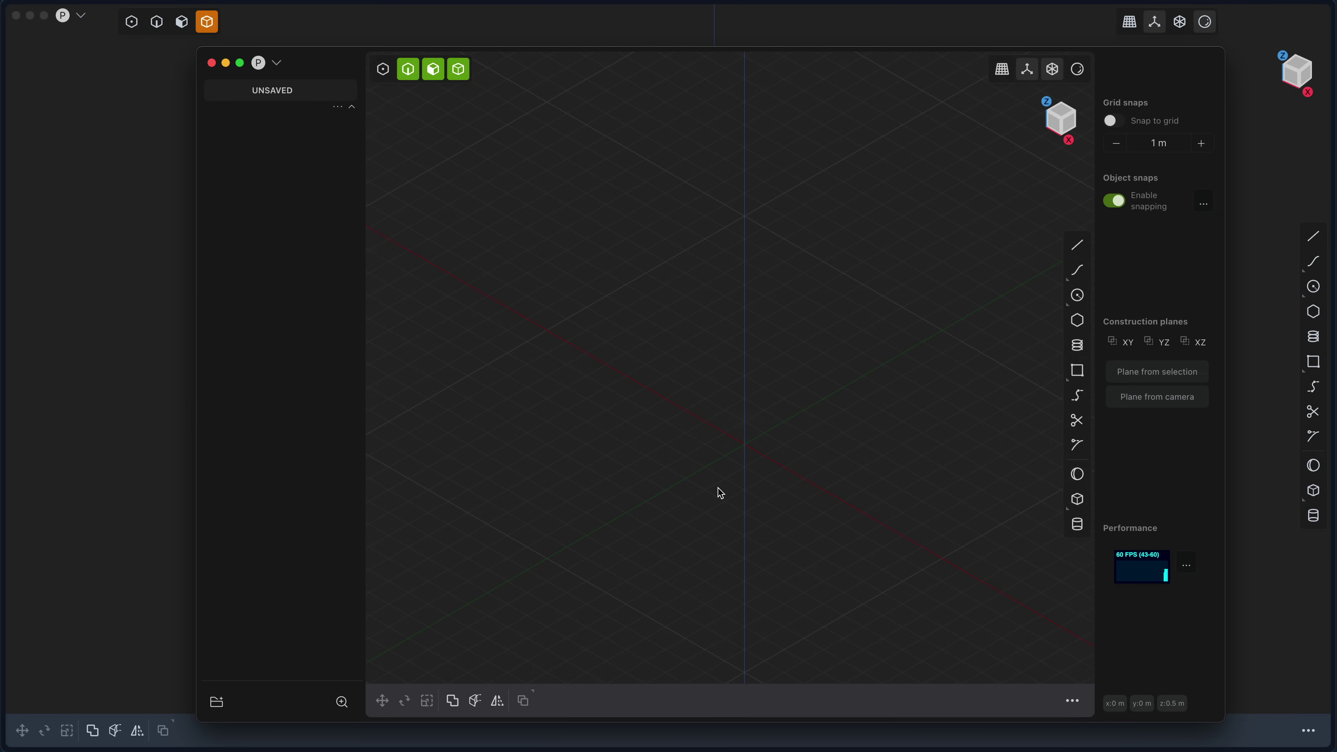
In the cylinders window, place a scaled-down copy of the front-left red cylinder, based on its top centre, onto the grey cylinder's top face
click(62, 483)
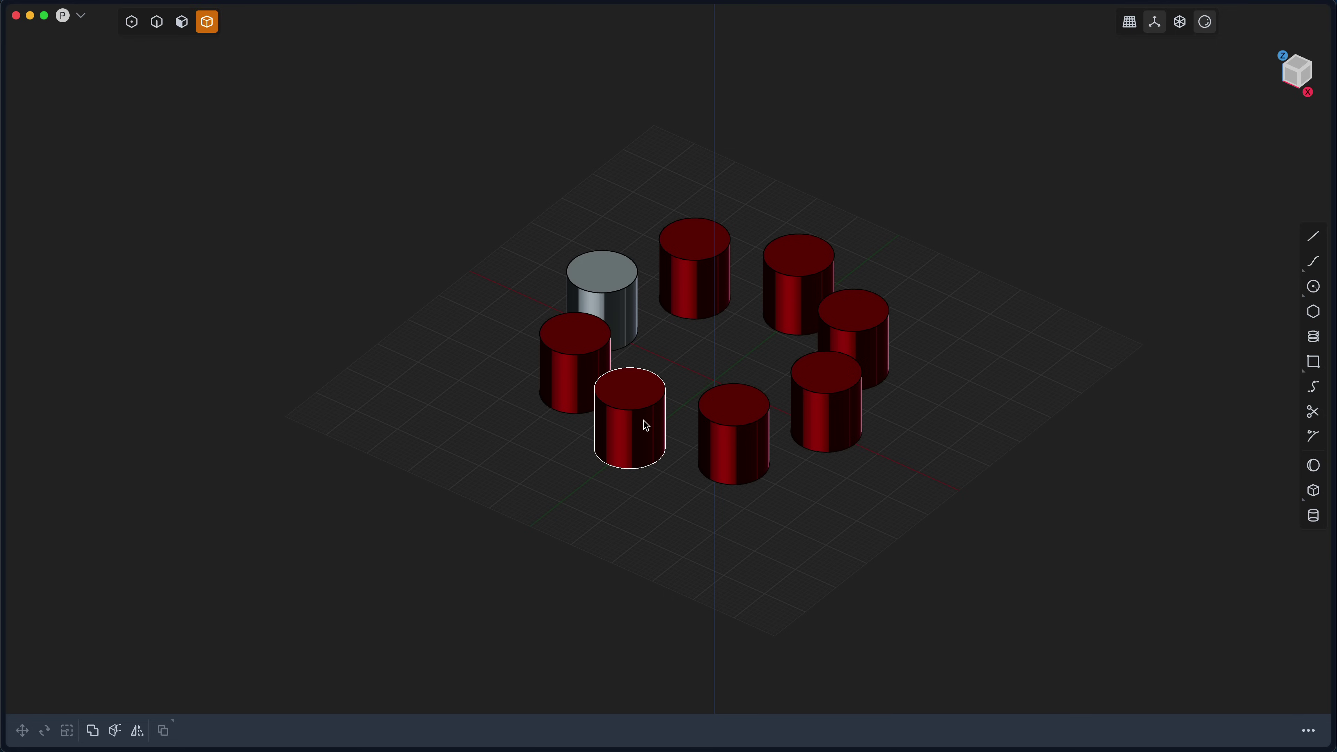
click(641, 402)
key(p)
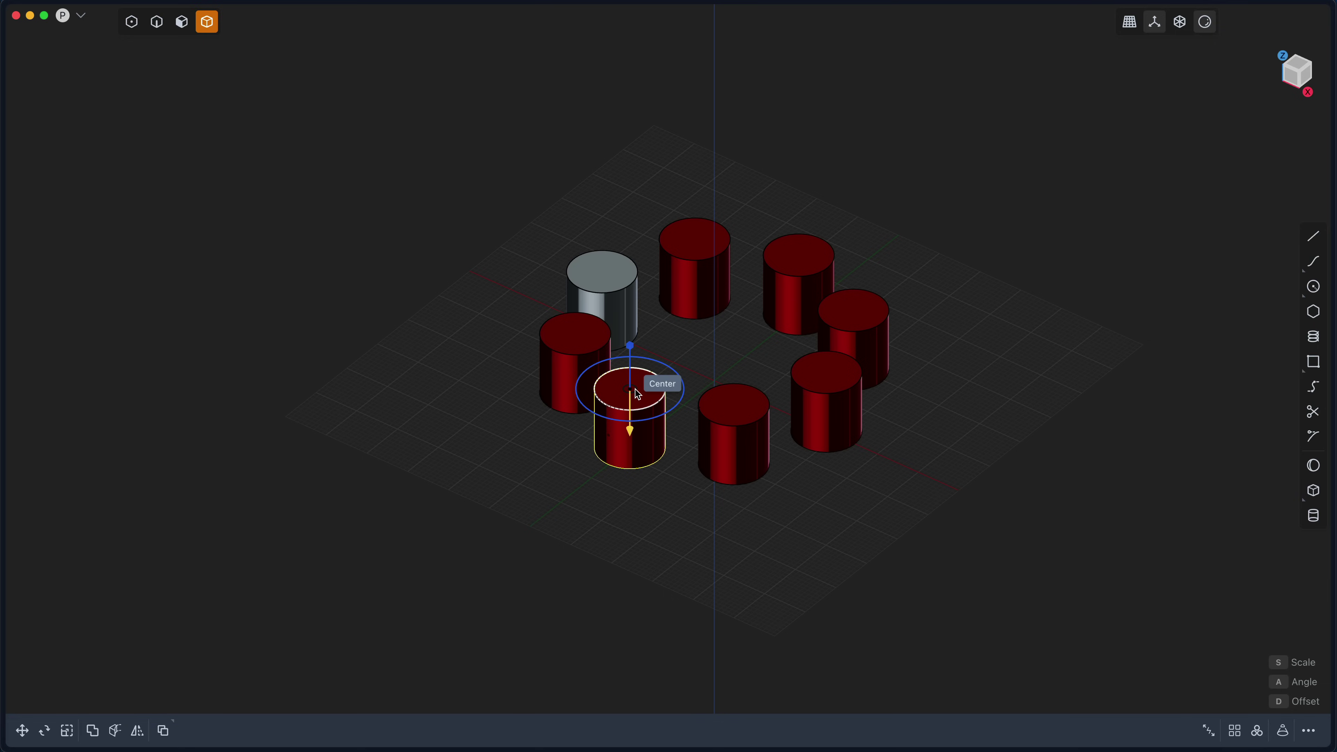
click(638, 394)
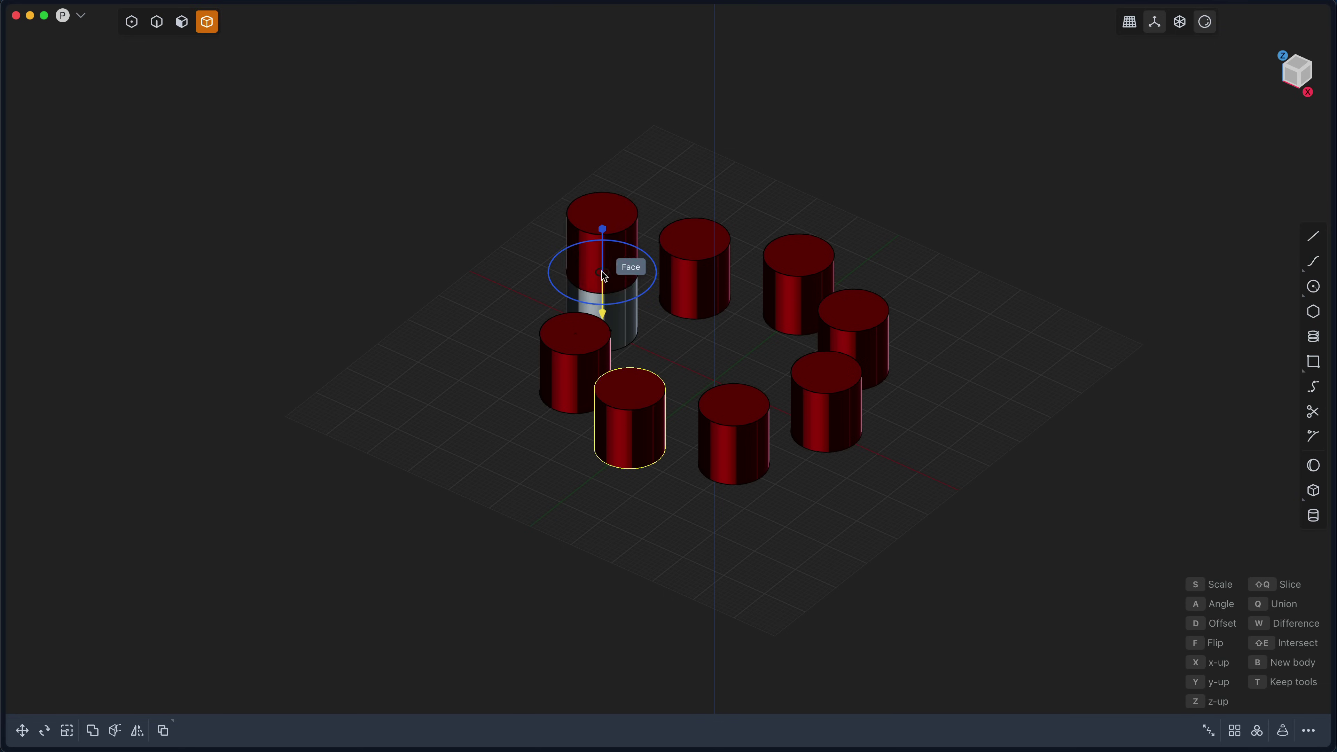
click(602, 272)
key(s)
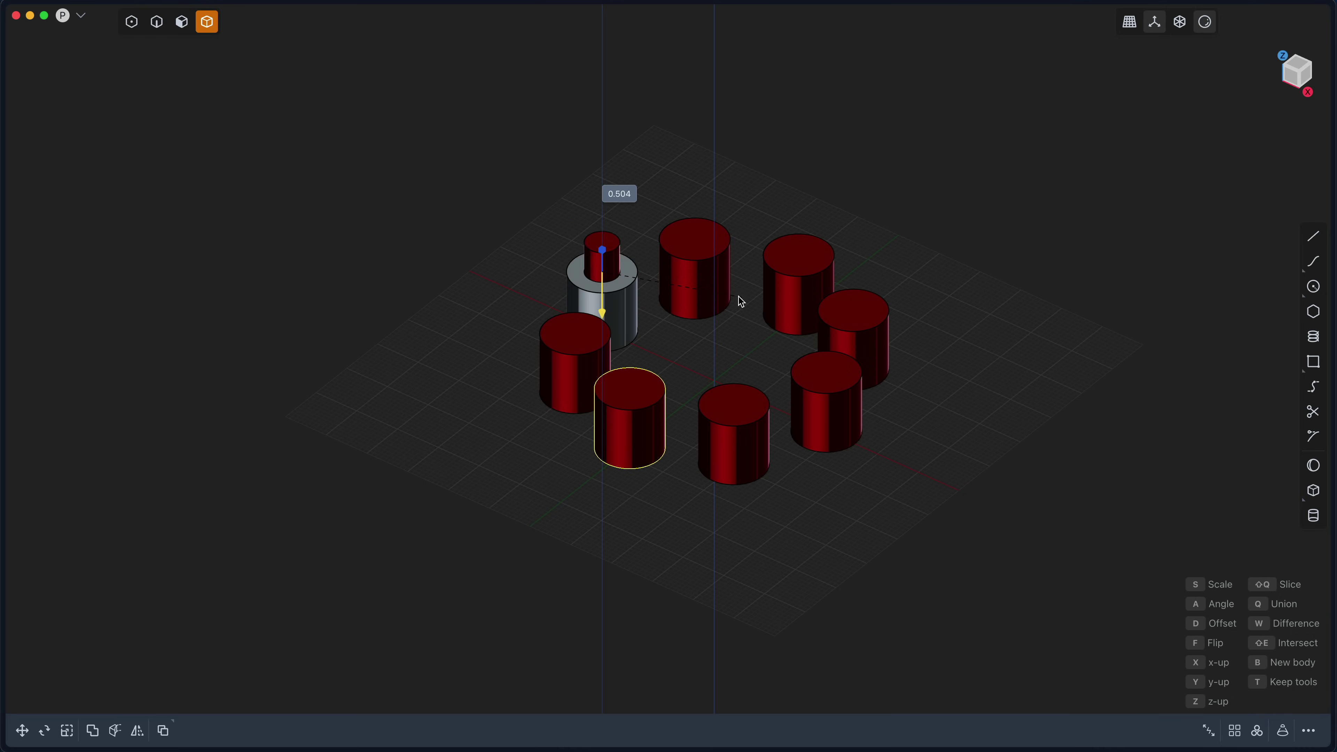
click(682, 292)
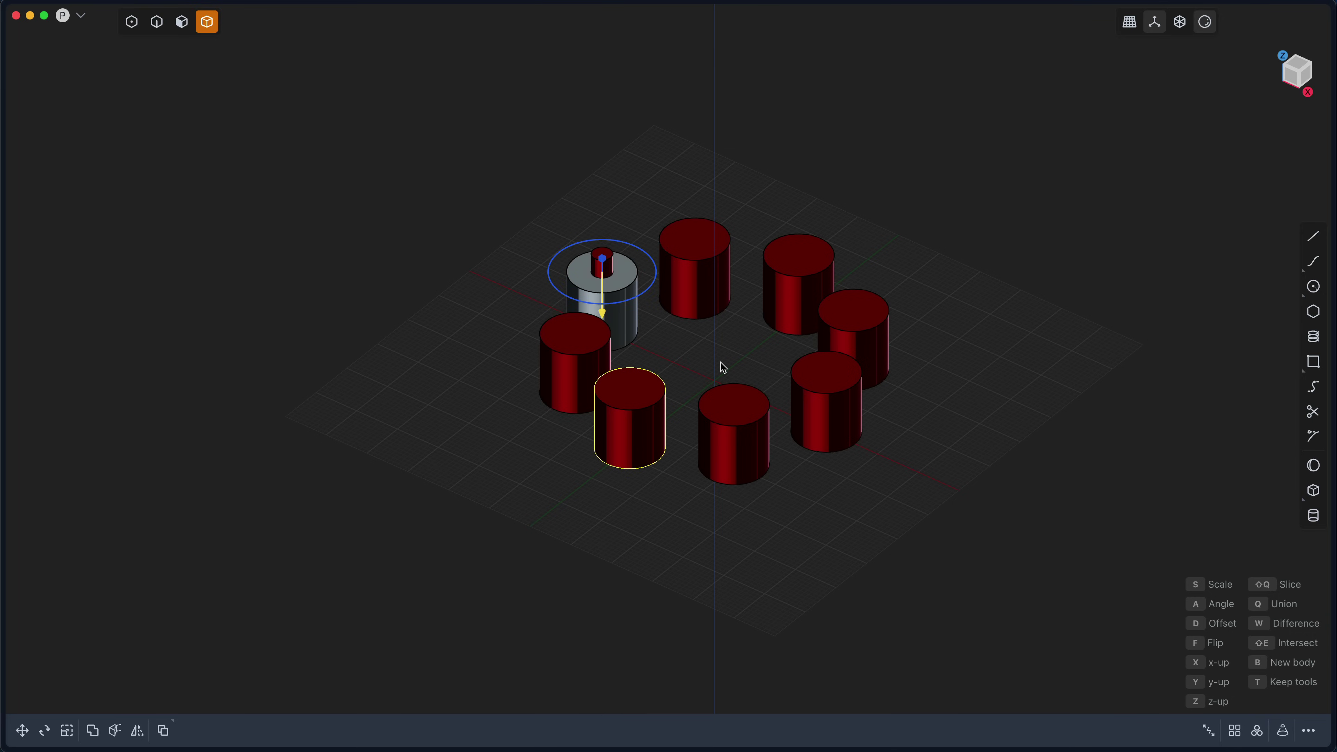
Place copies of the small cylinder on the tops of the two rear red cylinders and on the right-rear cylinder's side, and finish placing
click(695, 238)
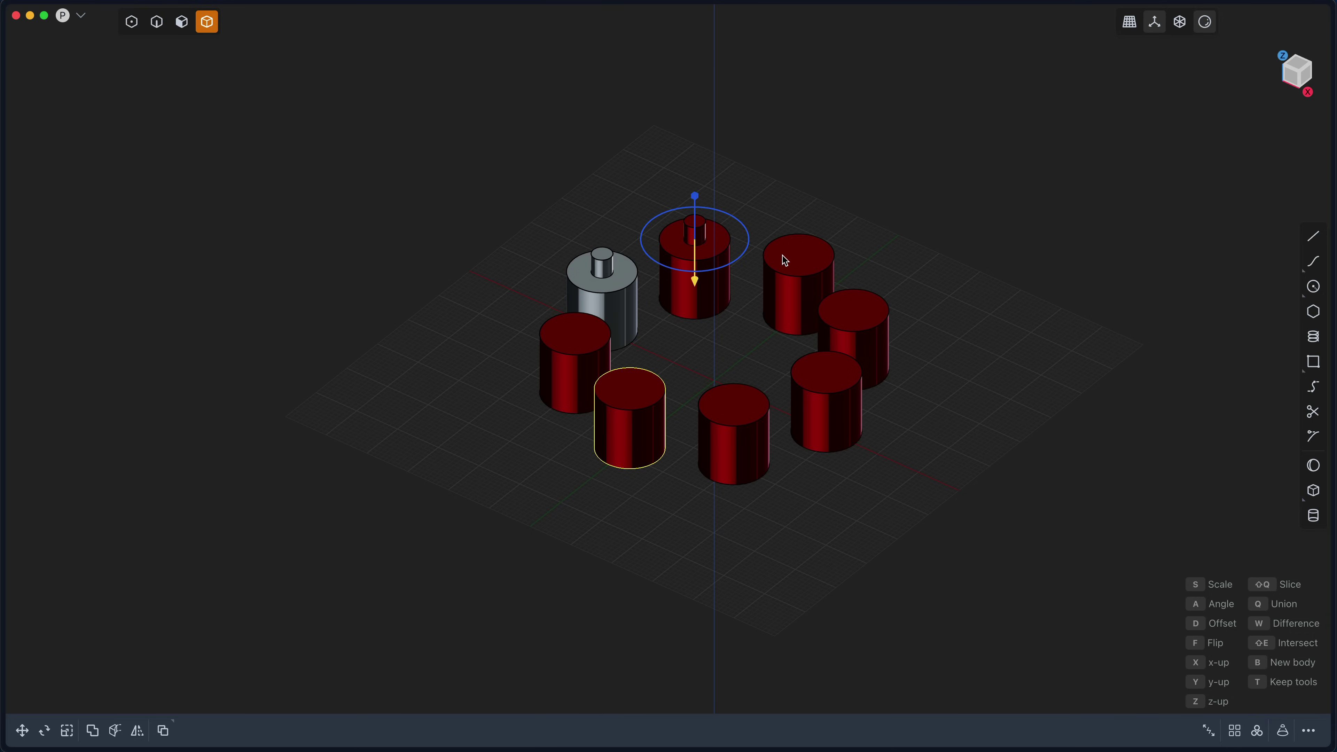
click(800, 262)
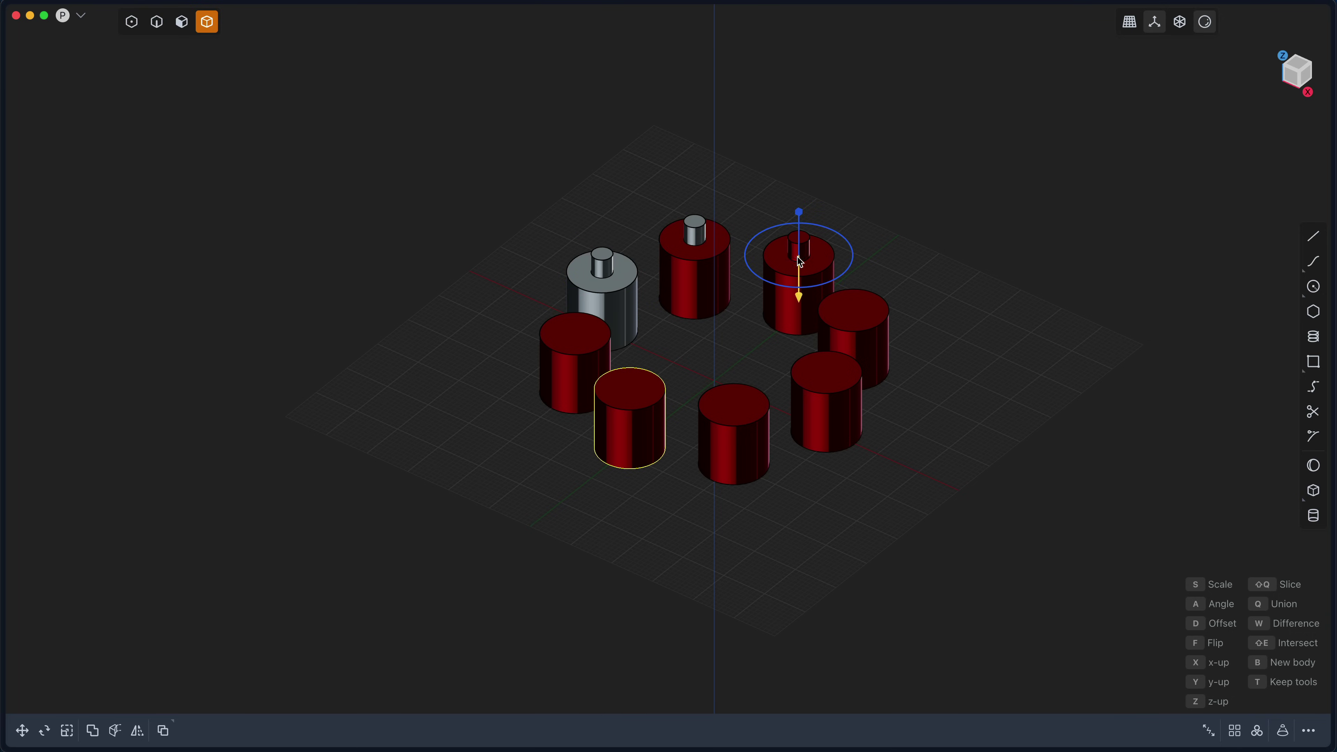
click(888, 357)
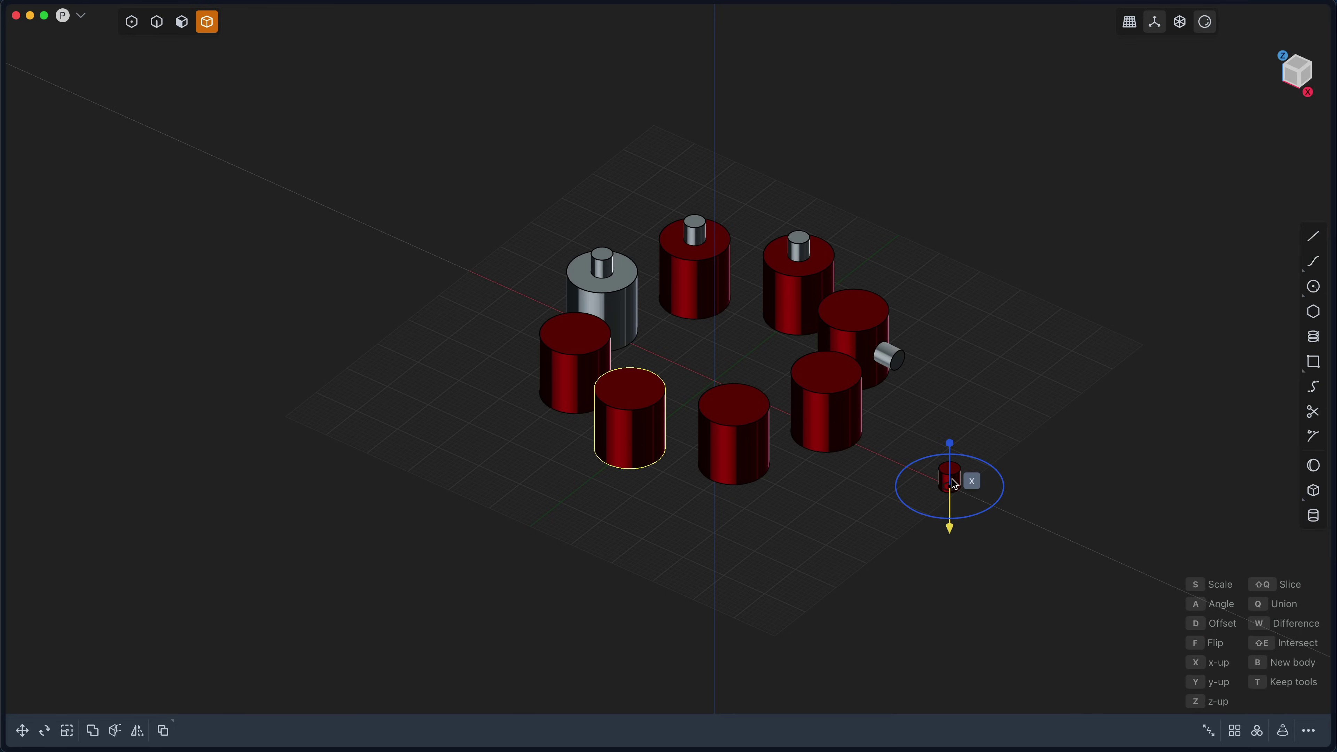
key(Escape)
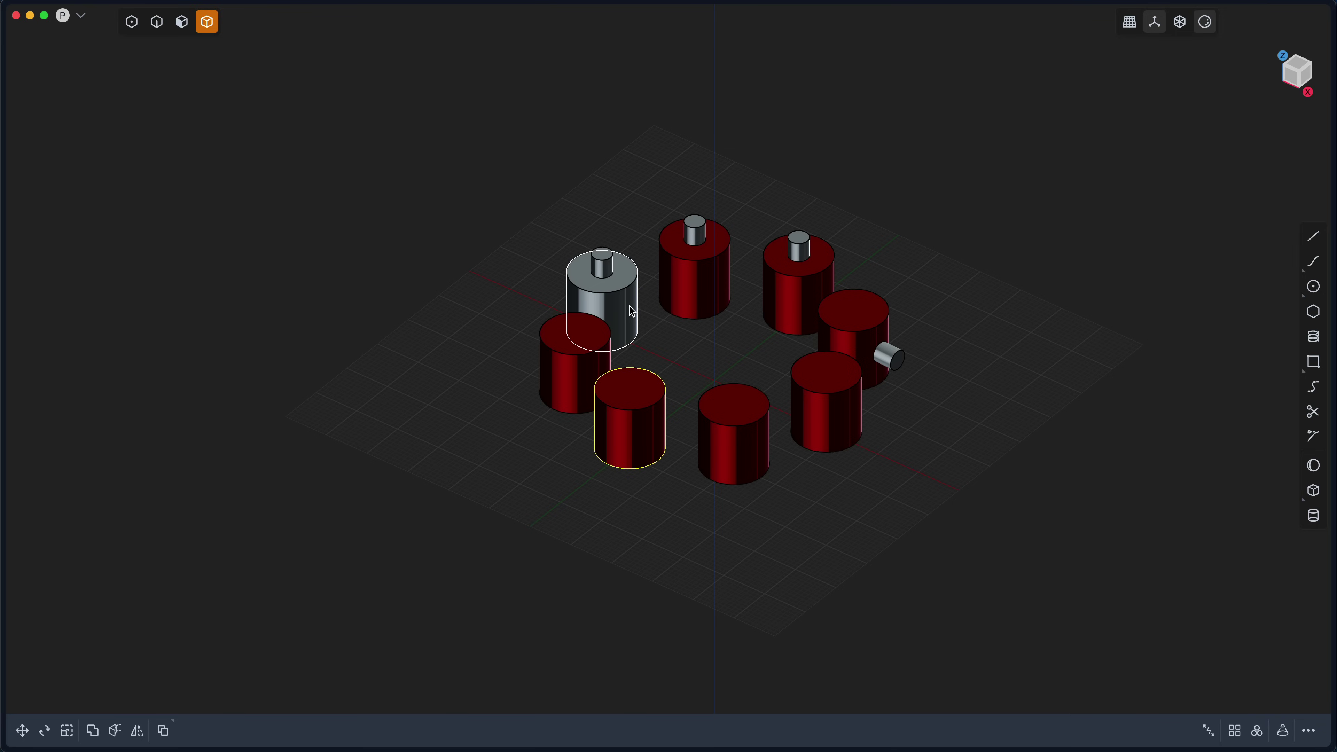
Copy the grey cylinder together with the small cylinder on it, using the small cylinder's top centre as the base point
click(606, 263)
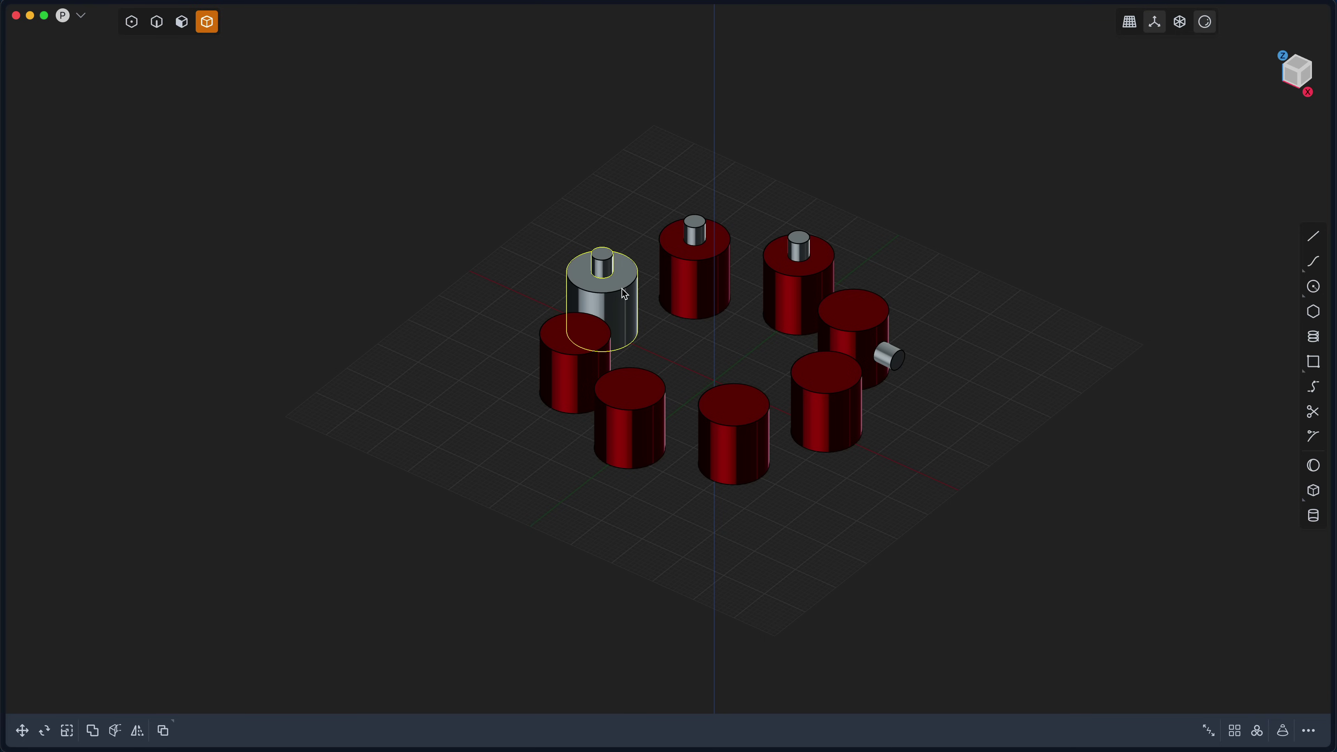
key(ctrl+d)
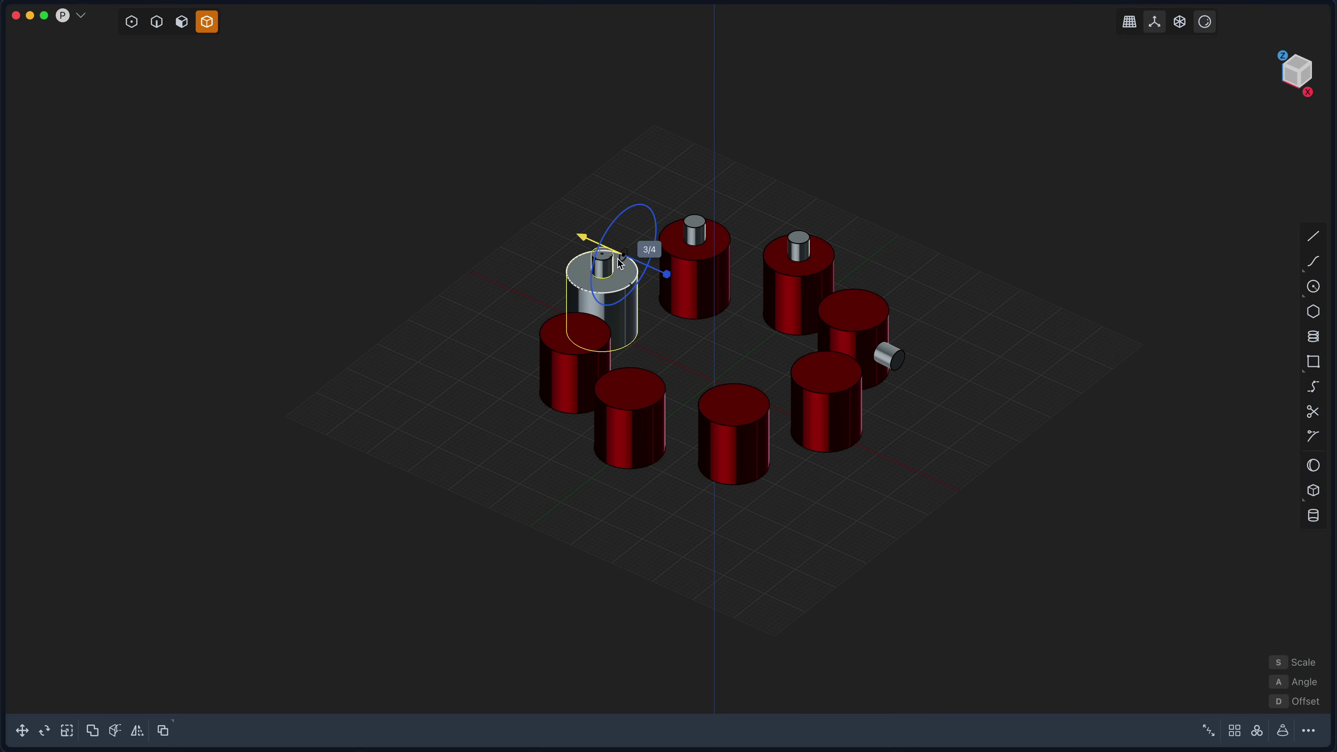
click(603, 253)
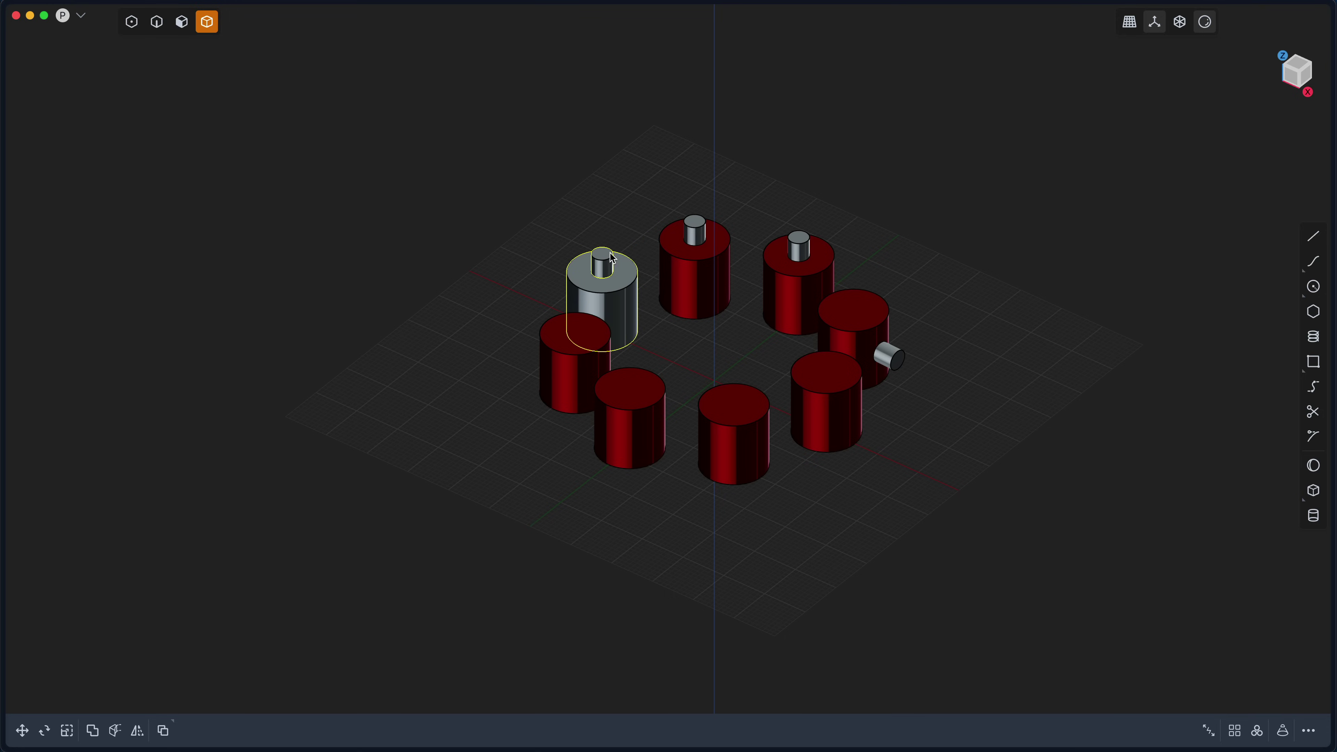
Switch to the empty unsaved scene's window and place the copied cylinder pair on the vertical Z axis
key(super+grave)
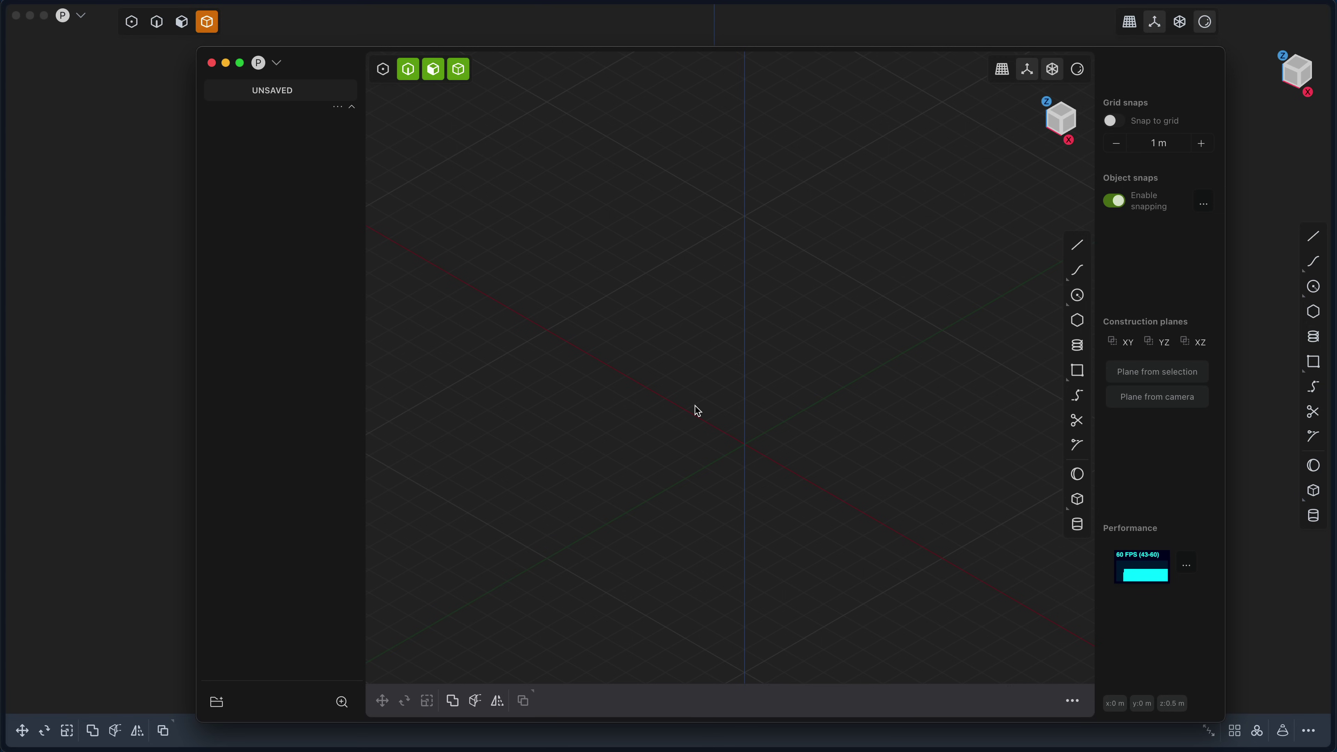
scroll(696, 411, down, 5)
key(super+v)
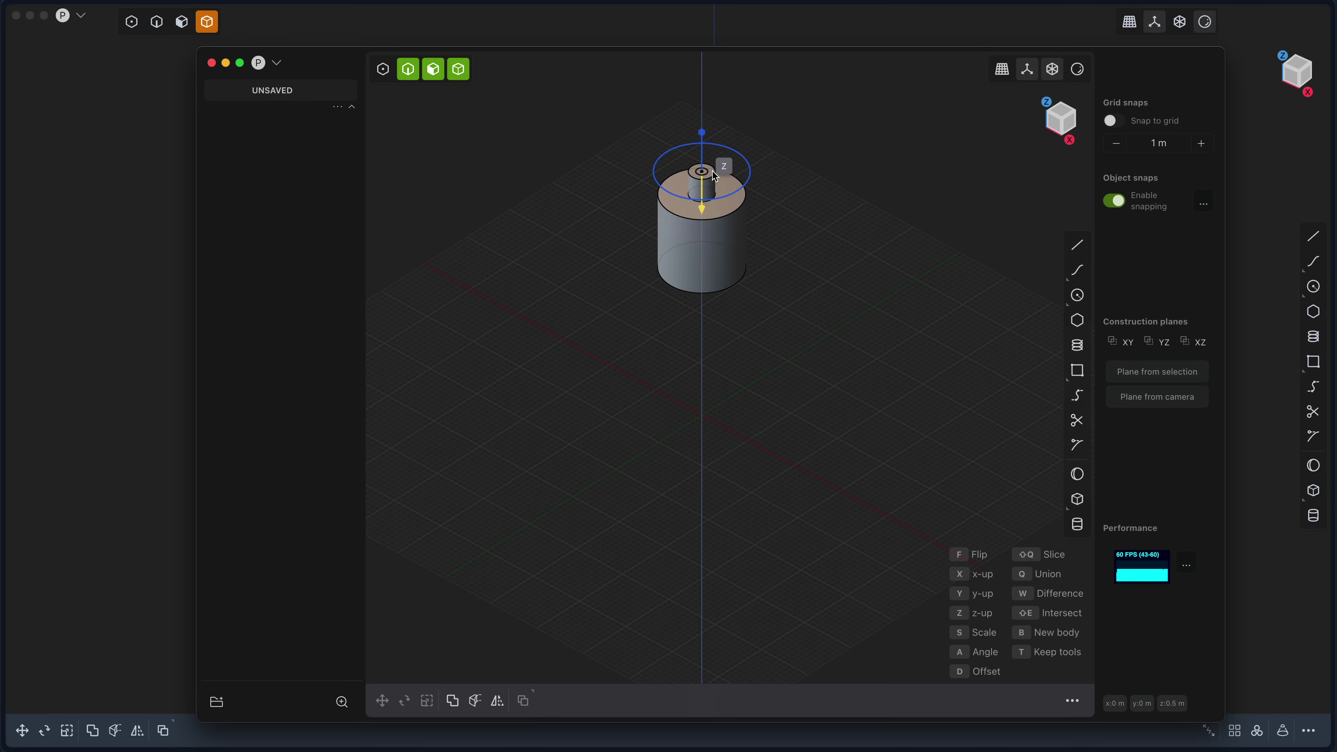
click(715, 176)
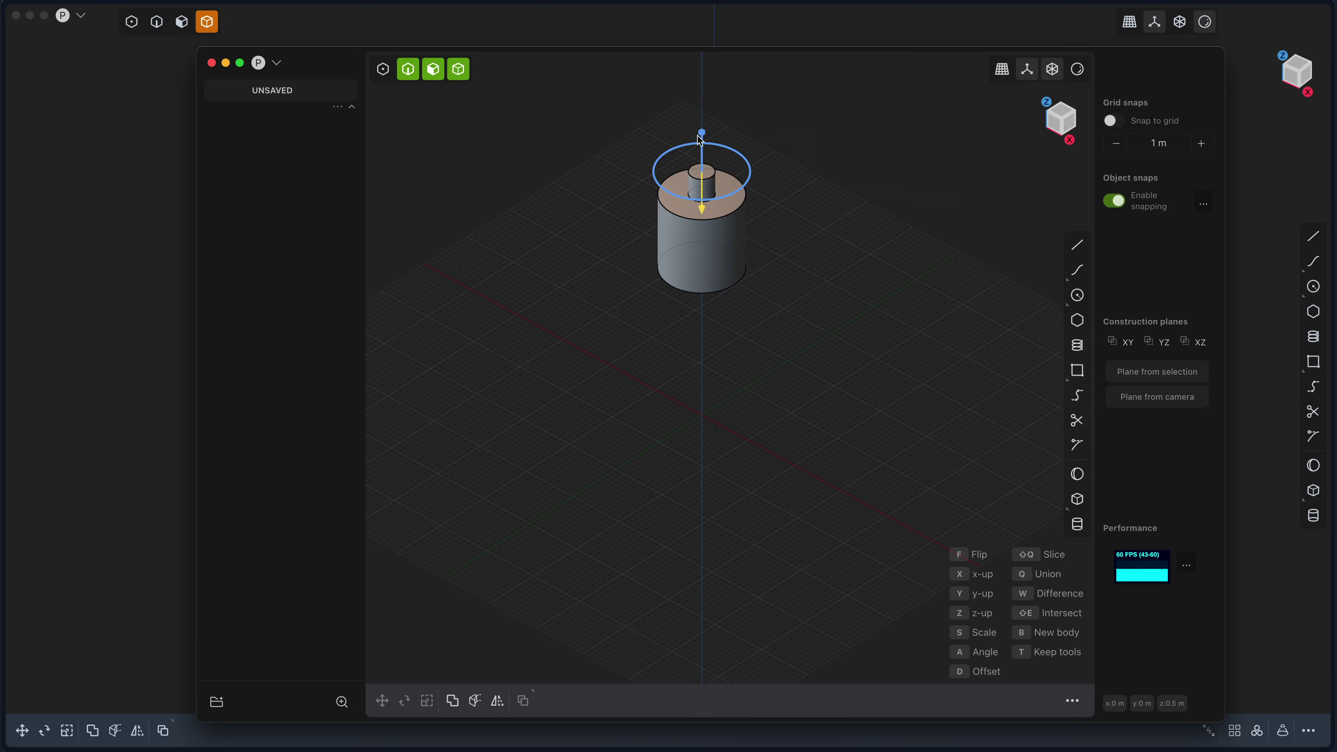
Scale down the placed cylinder pair, offset it downward along the Z axis, and finish the placement
drag(701, 136, 702, 148)
drag(702, 212, 709, 242)
right_click(859, 389)
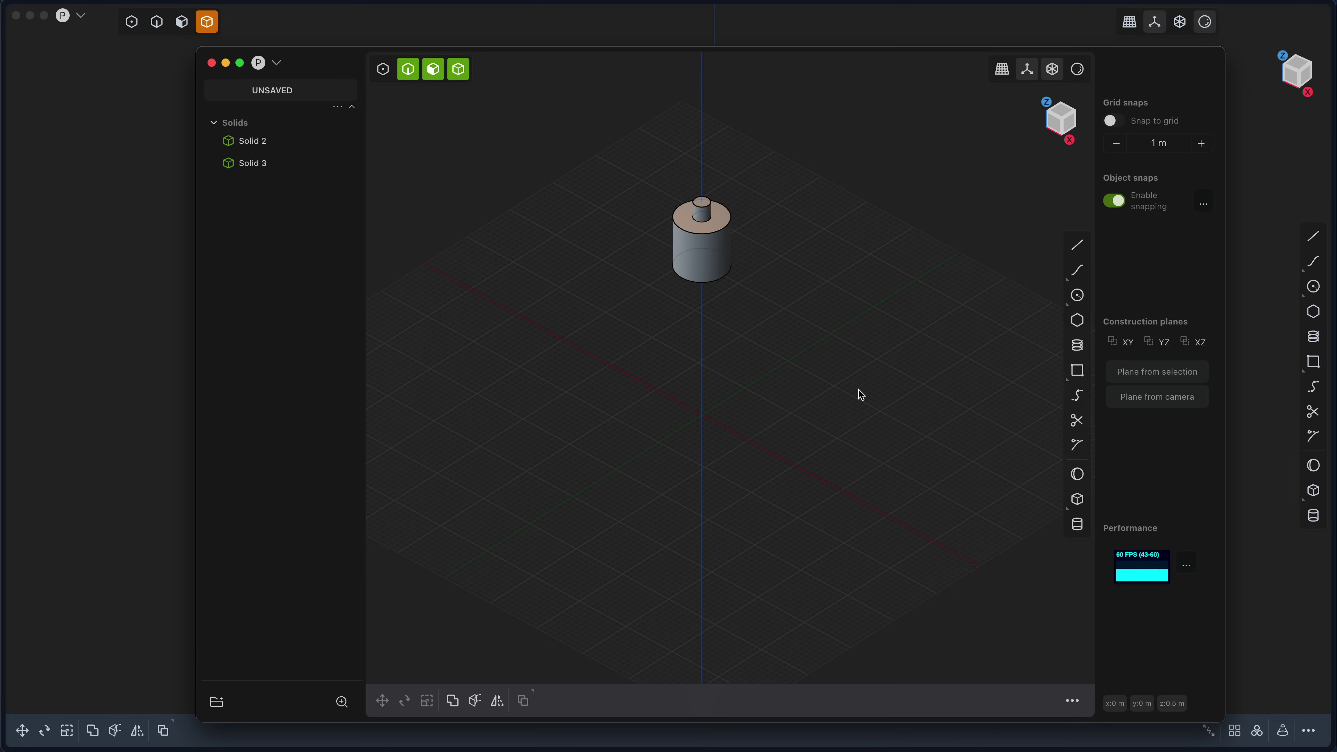
key(ctrl+v)
key(Escape)
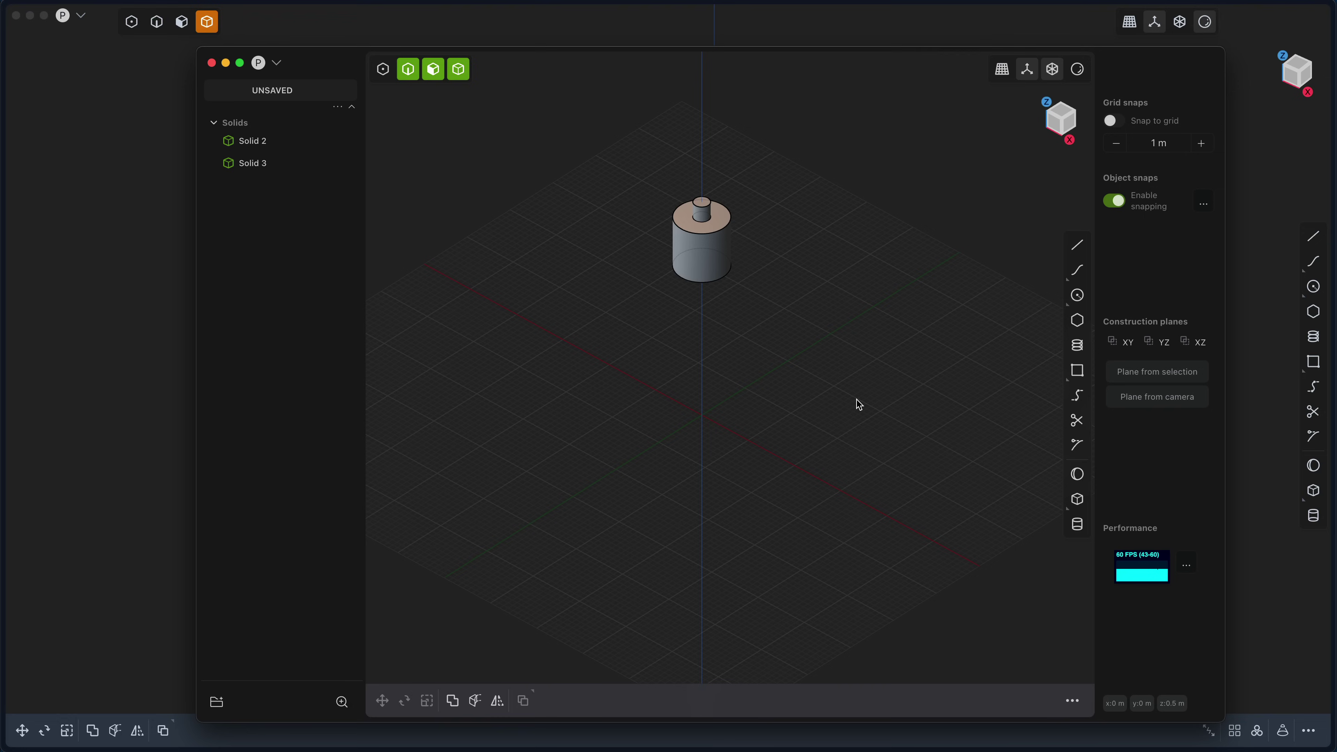